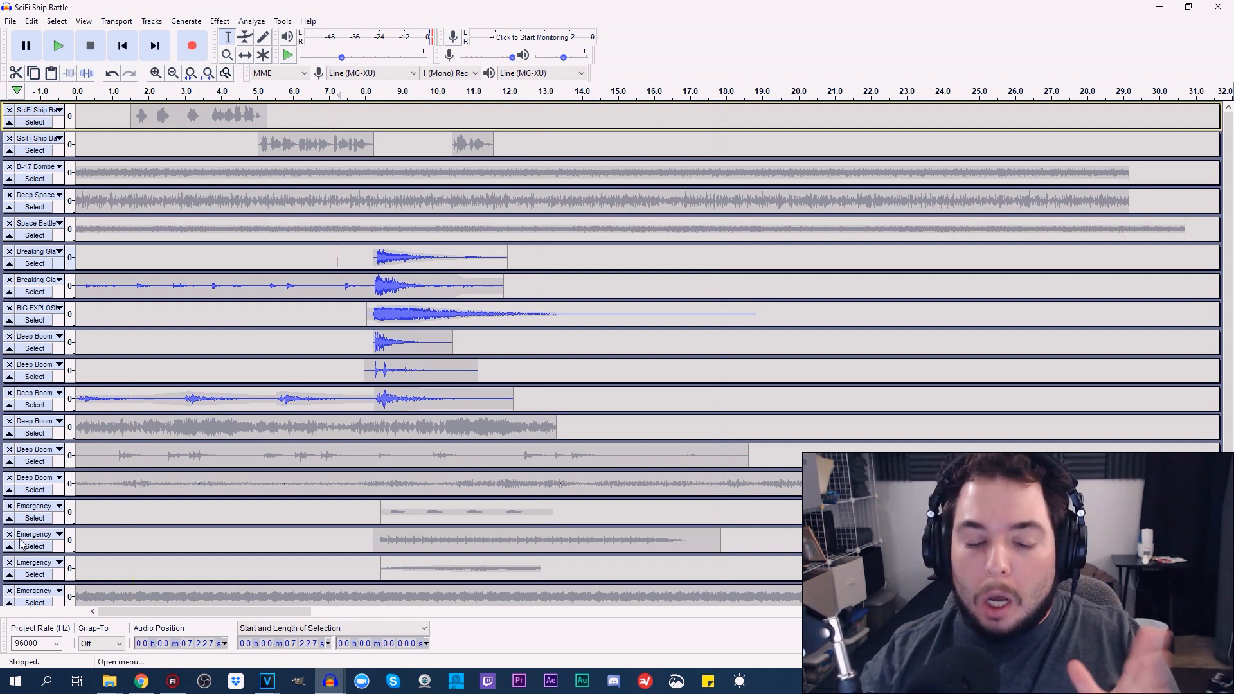
Switch to the Space Ship Battle.veg project in VEGAS Pro
mouse_move(175, 685)
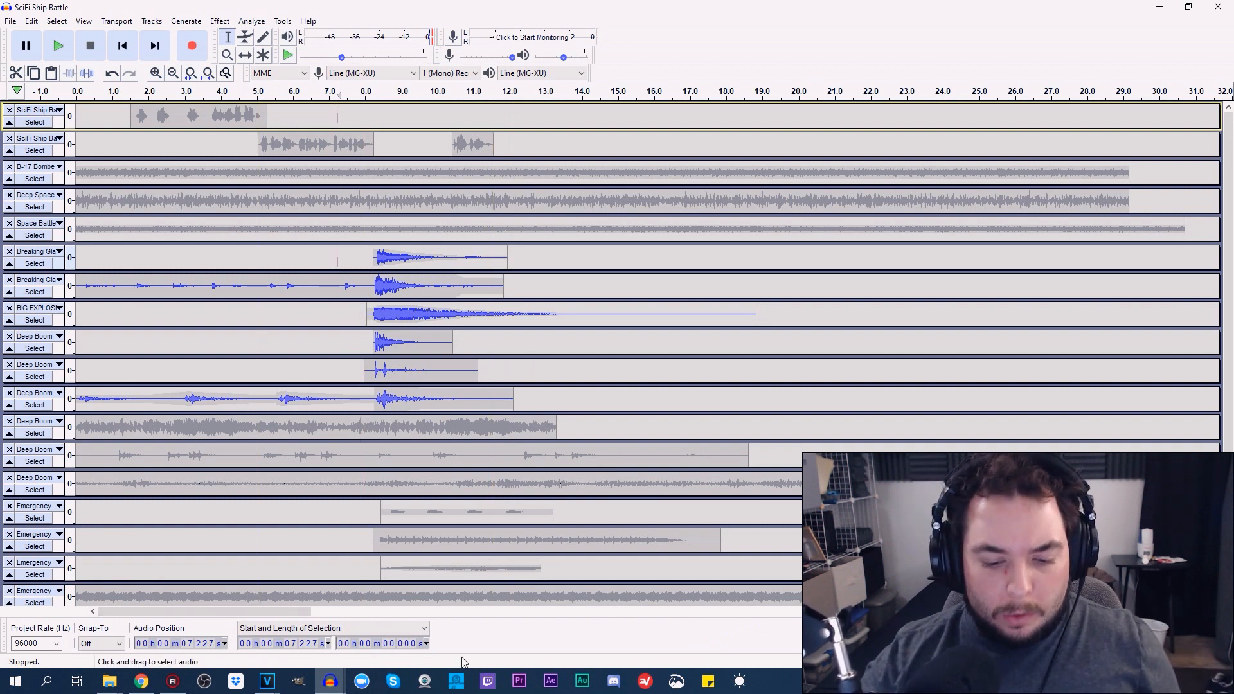
left_click(267, 680)
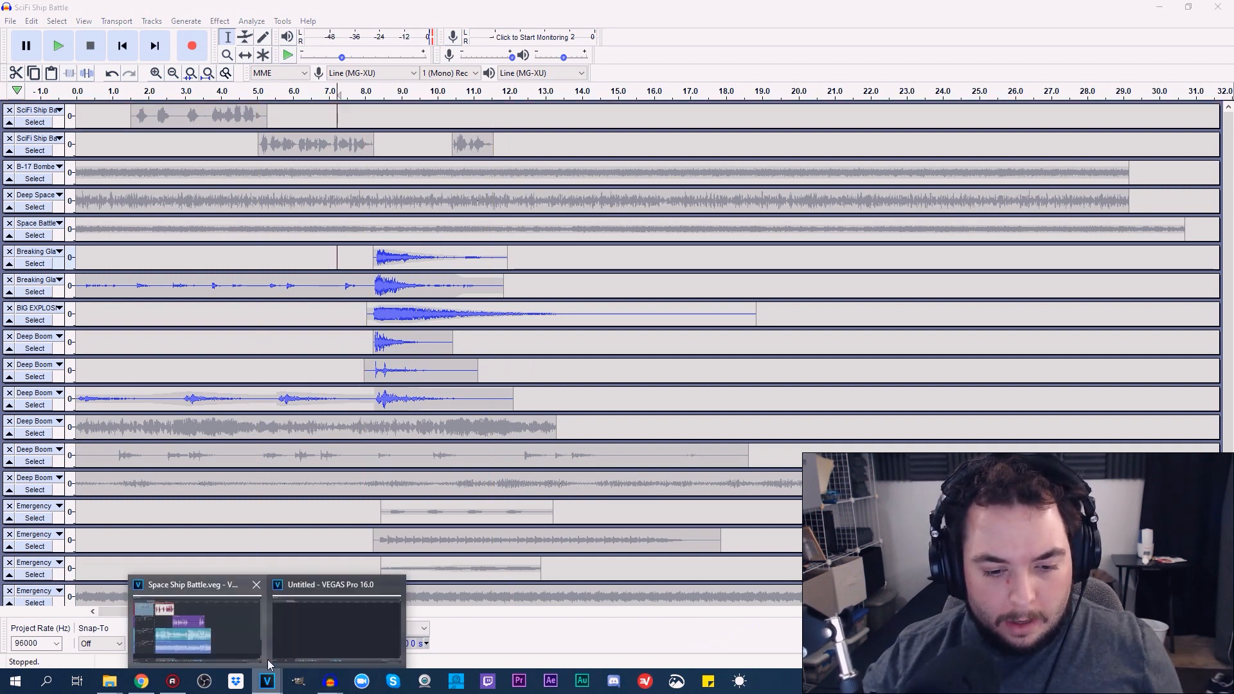
left_click(645, 7)
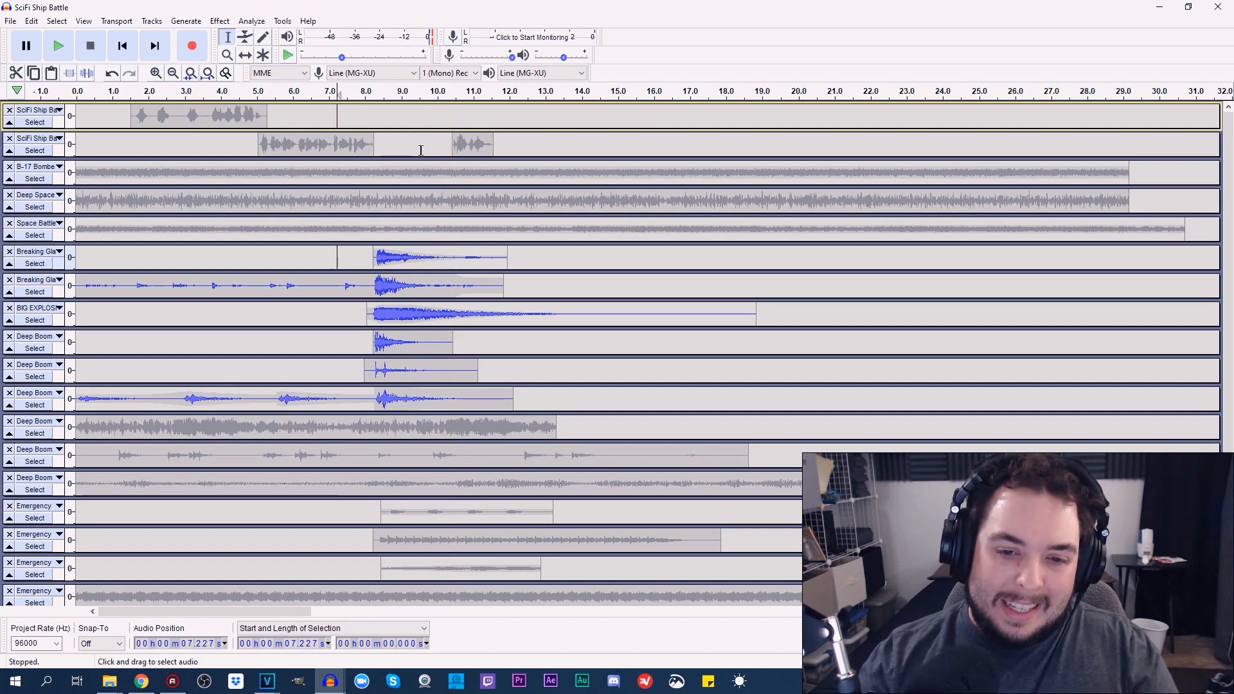
left_click(267, 681)
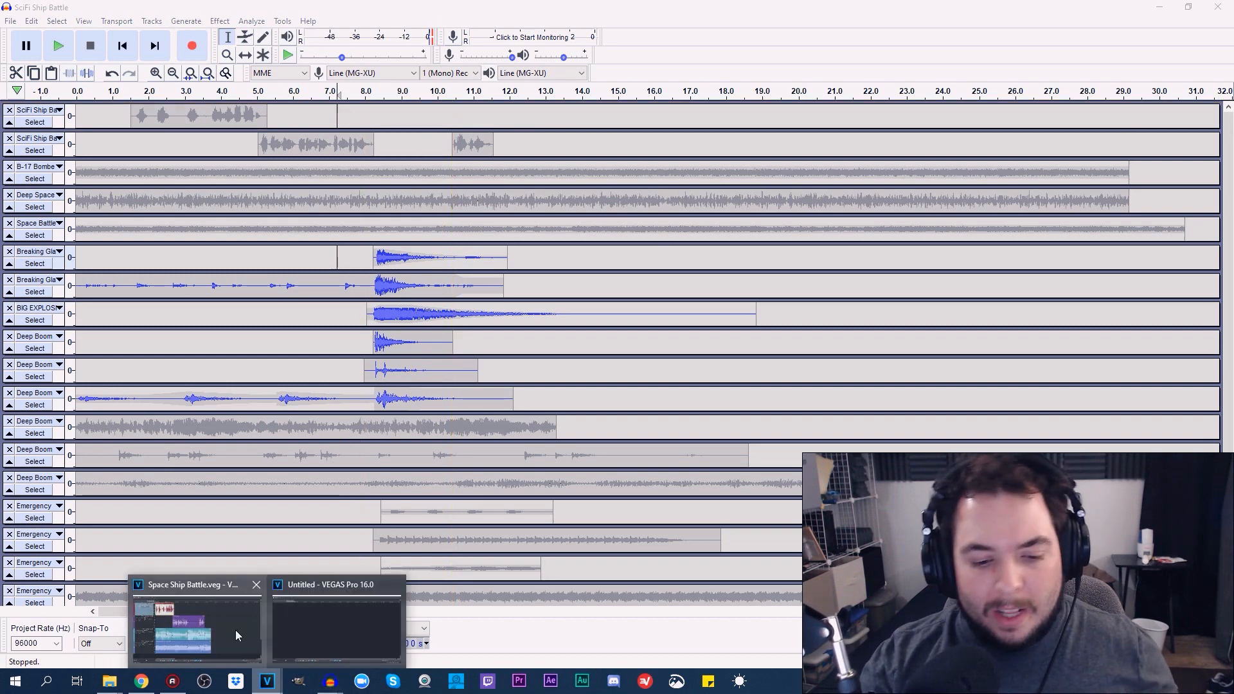
left_click(235, 634)
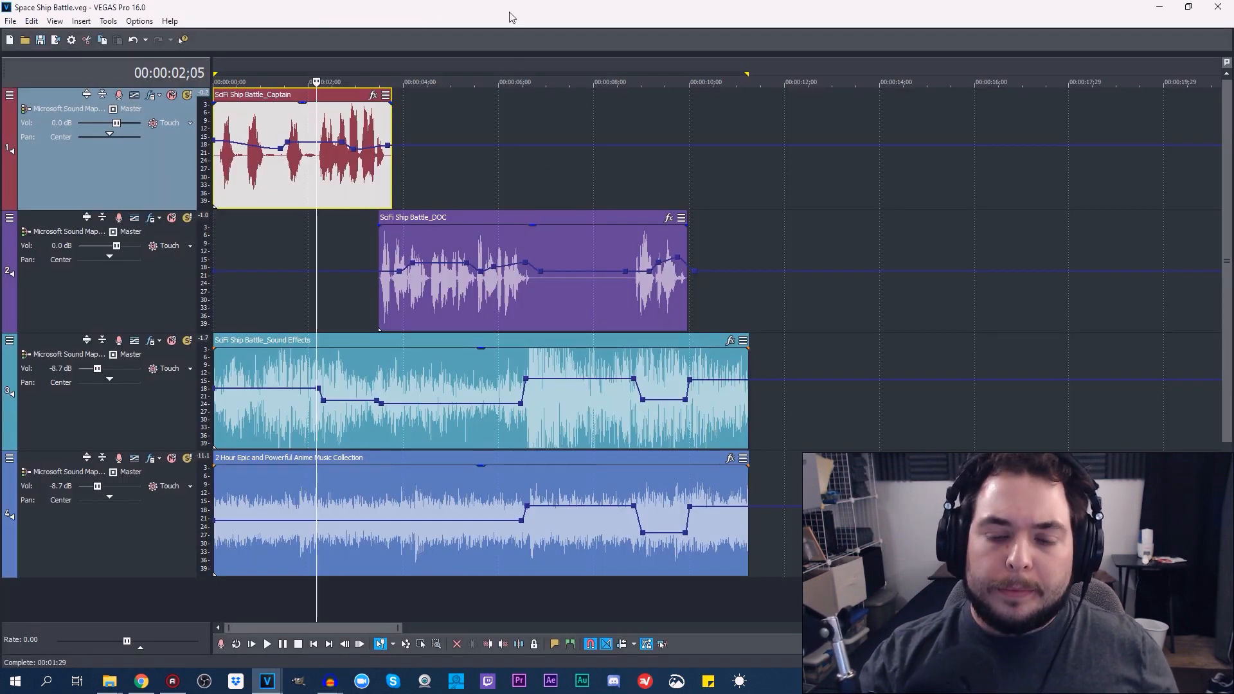
Switch to Audacity and bring up the SciFi Ship Battle project
left_click(330, 681)
left_click(452, 640)
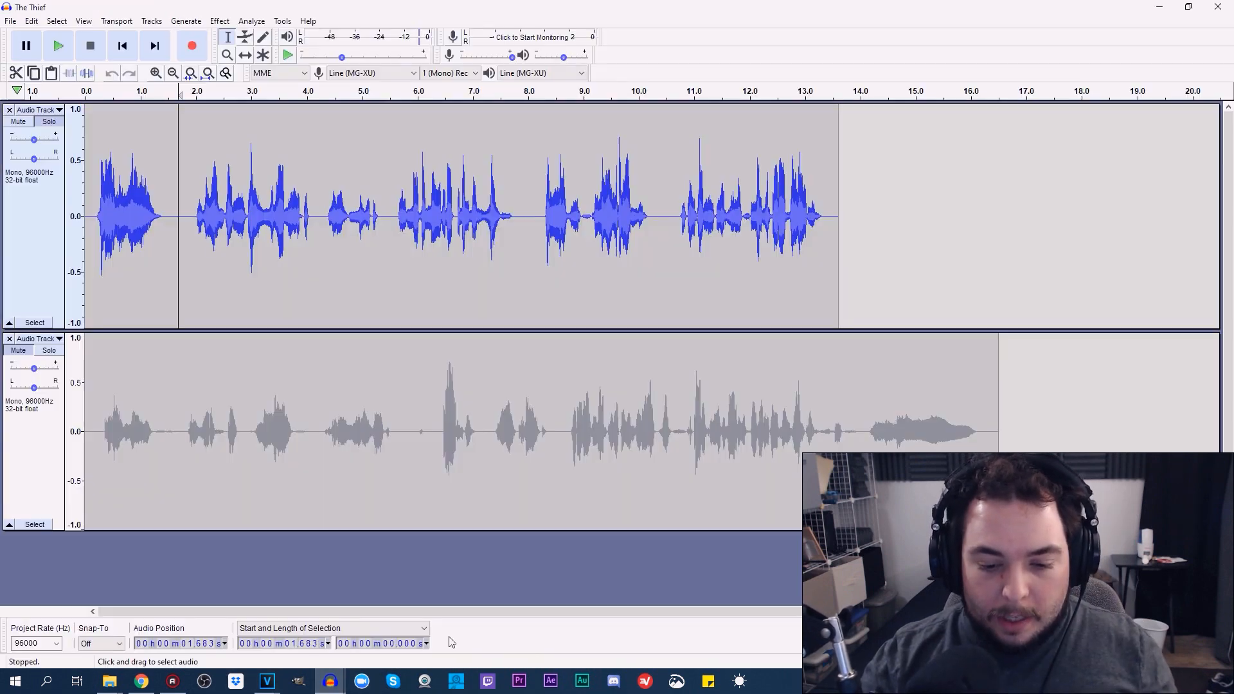
mouse_move(330, 682)
left_click(332, 620)
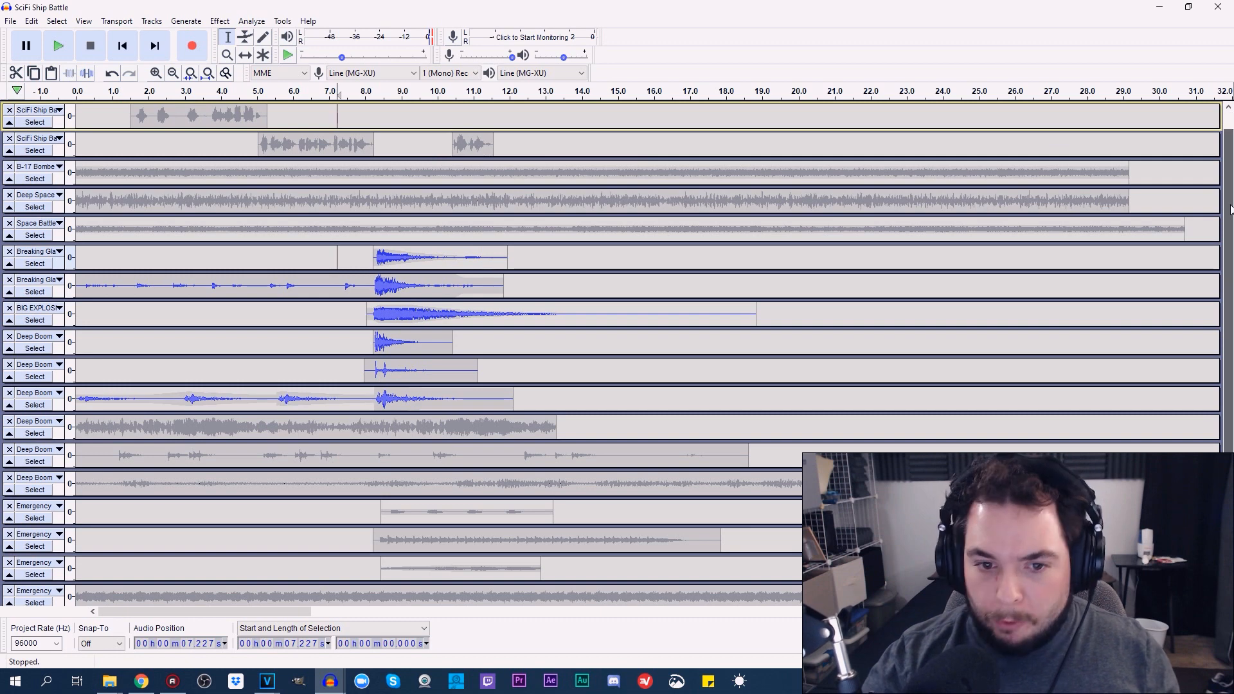
Look through the full stack of dialogue and effect tracks, temporarily enlarging the first SciFi Ship Battle track
left_click_drag(1231, 209, 1231, 78)
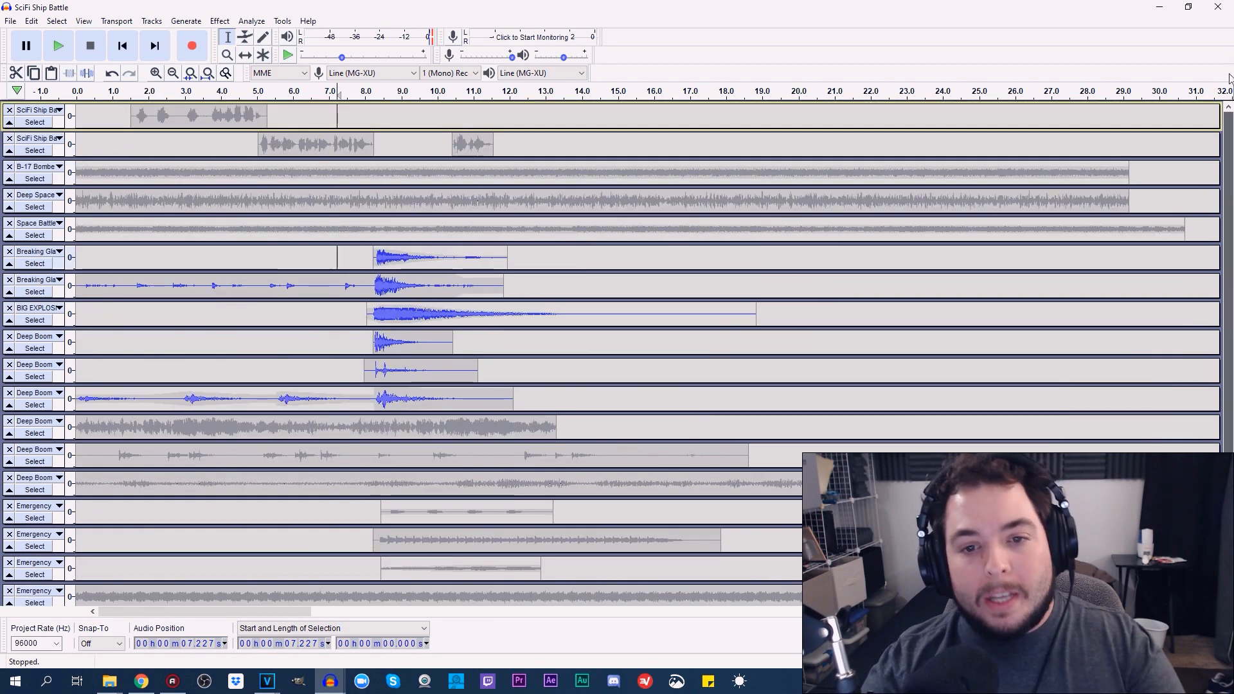
scroll(715, 408, "down", 4)
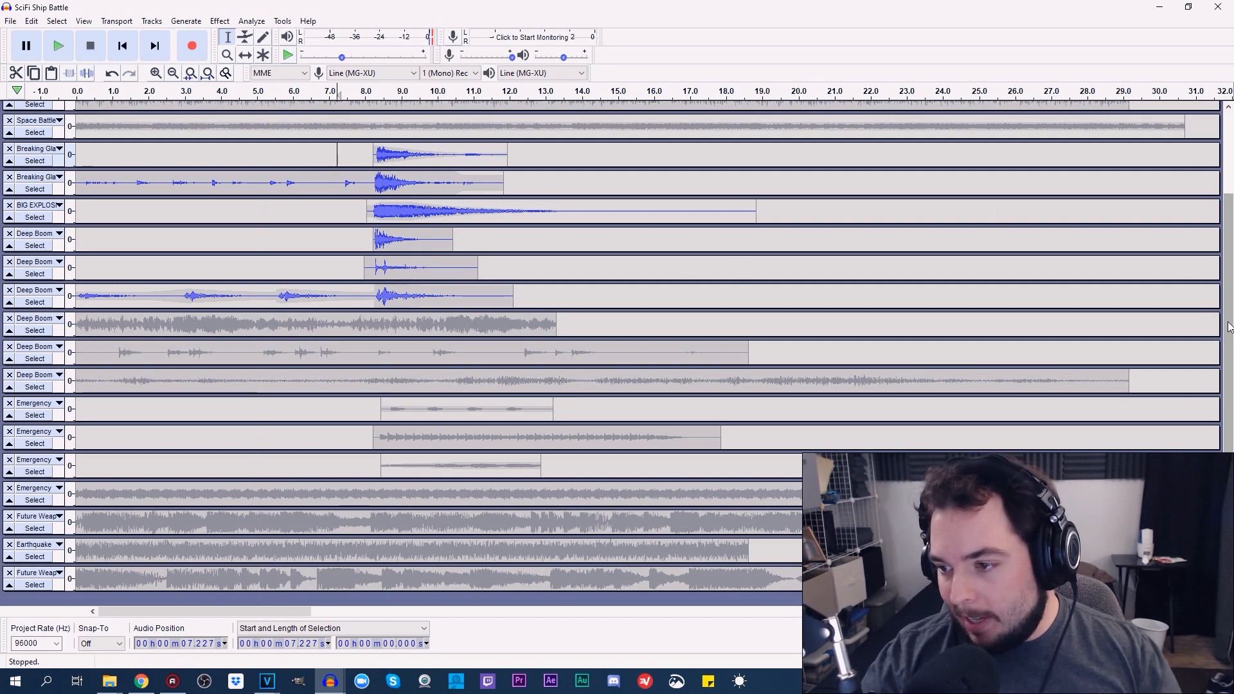
scroll(1228, 326, "up", 4)
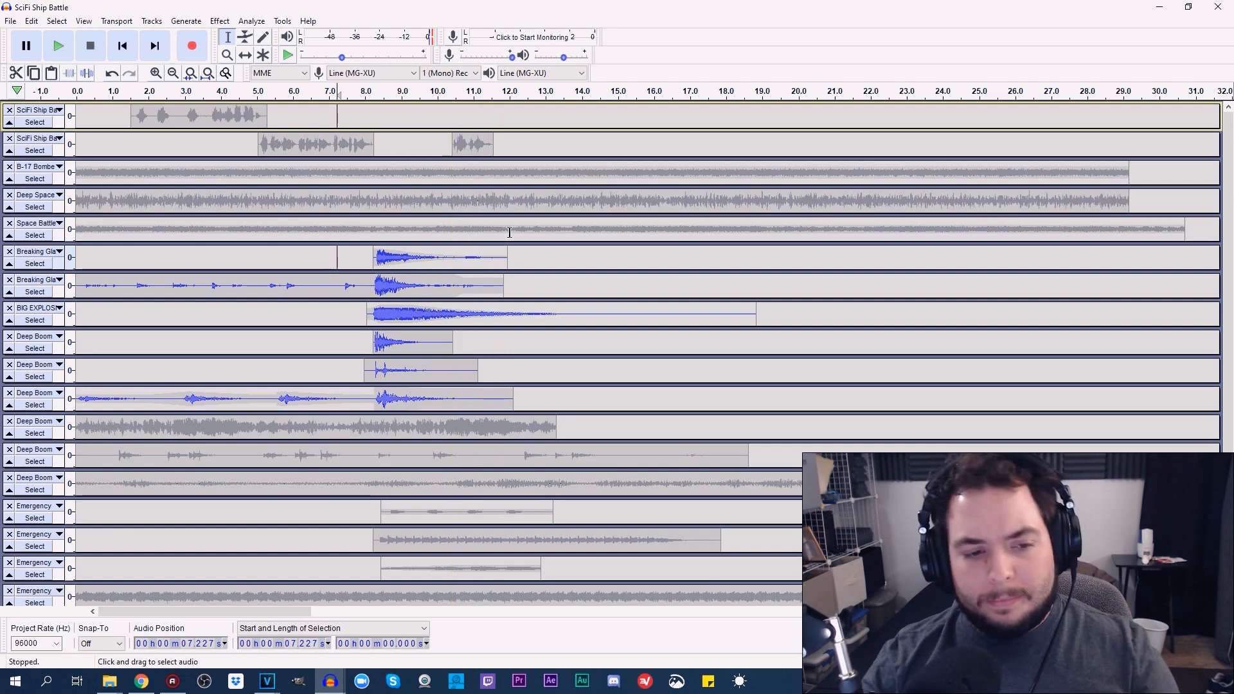
left_click_drag(1230, 272, 1230, 369)
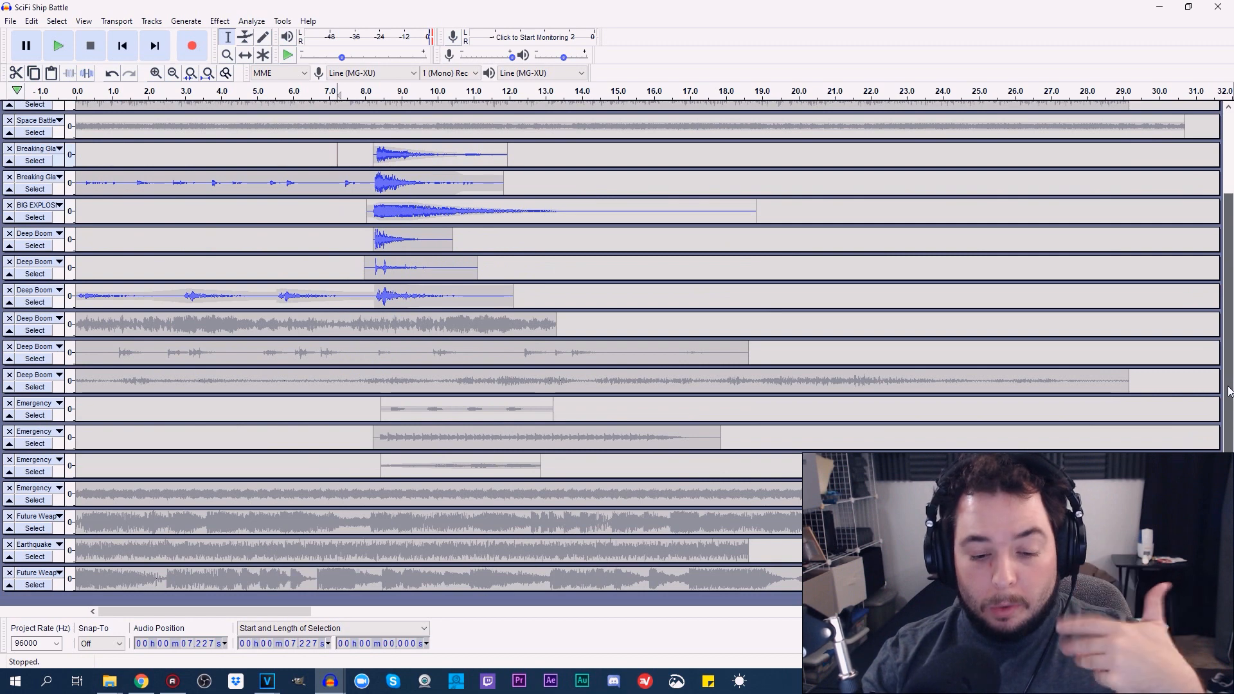
left_click_drag(1229, 390, 1231, 212)
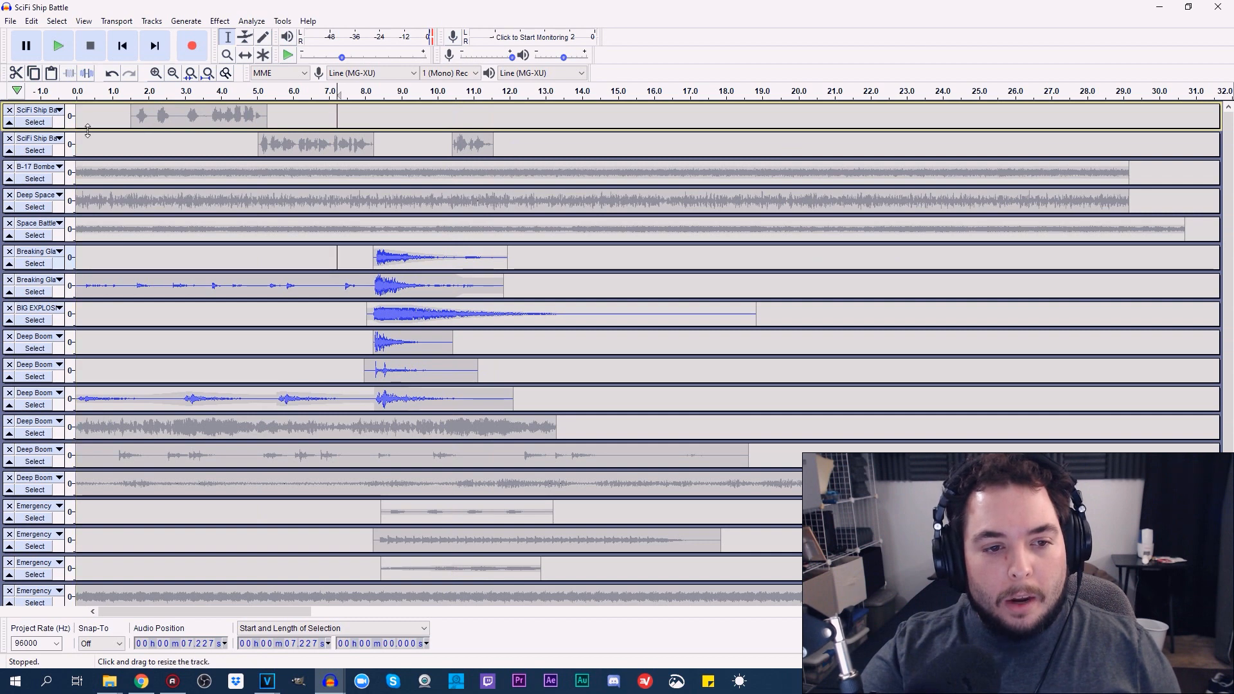
left_click_drag(96, 129, 93, 244)
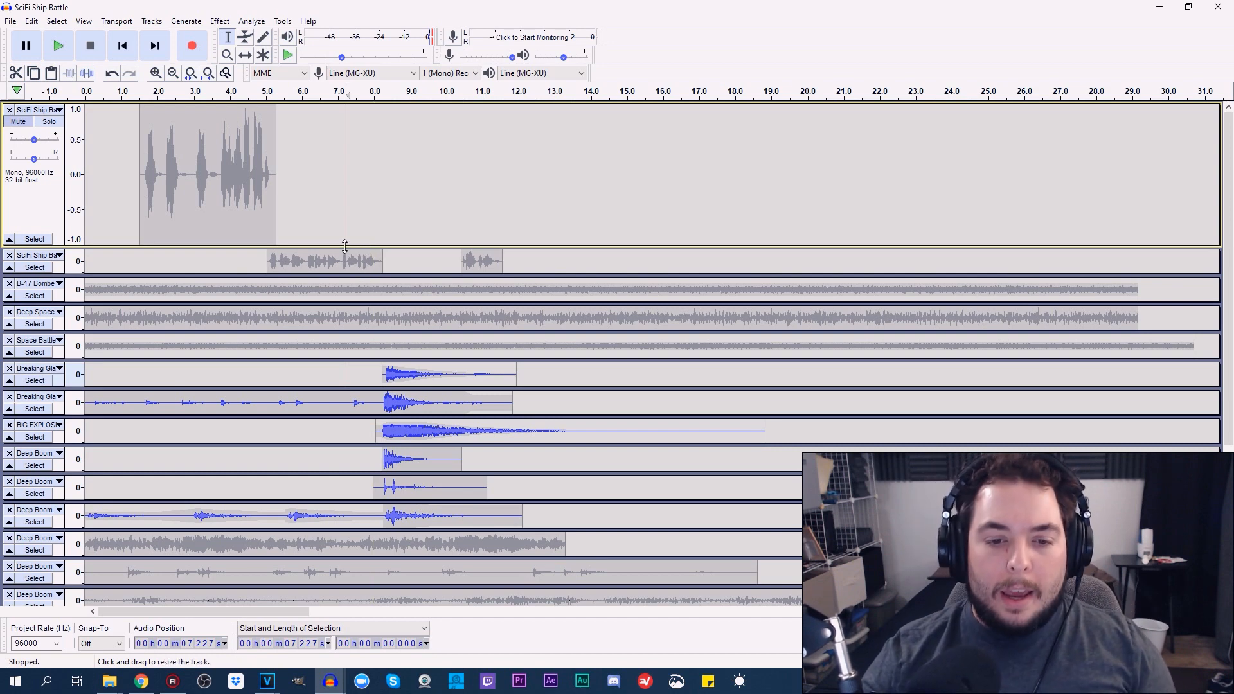
left_click_drag(345, 239, 346, 130)
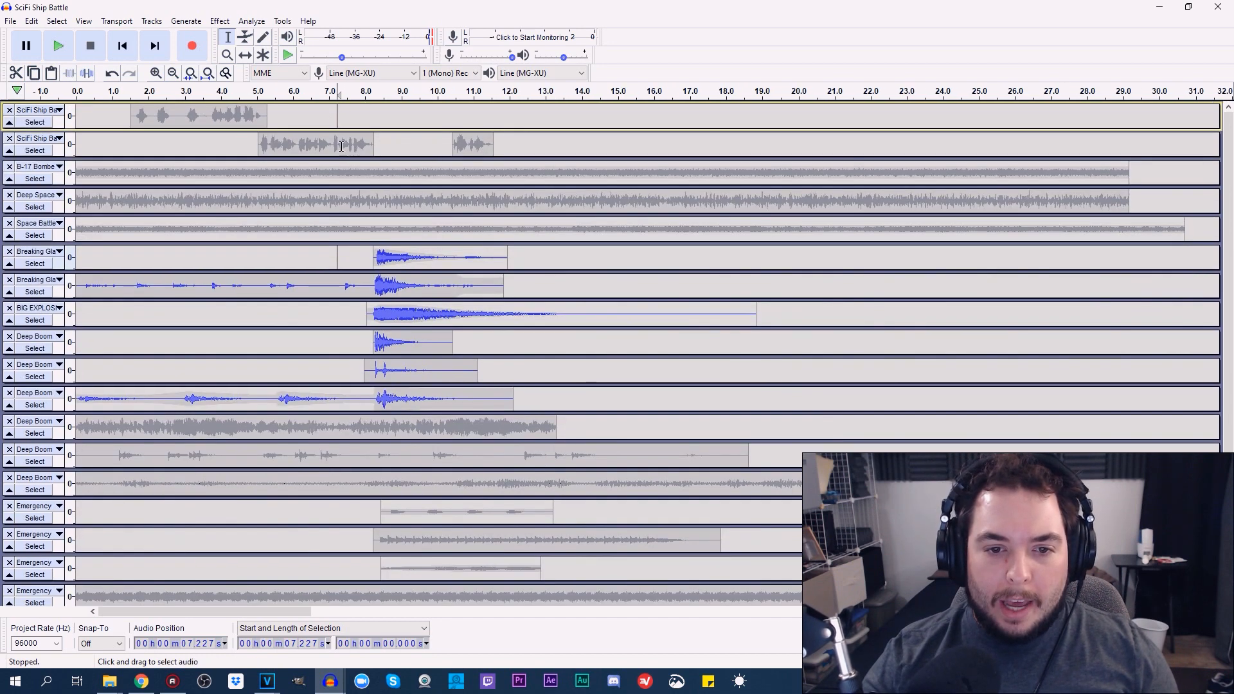
Switch to Space Ship Battle.veg in VEGAS Pro, solo the SciFi Ship Battle_DOC track and play its clip
mouse_move(300, 686)
left_click(224, 636)
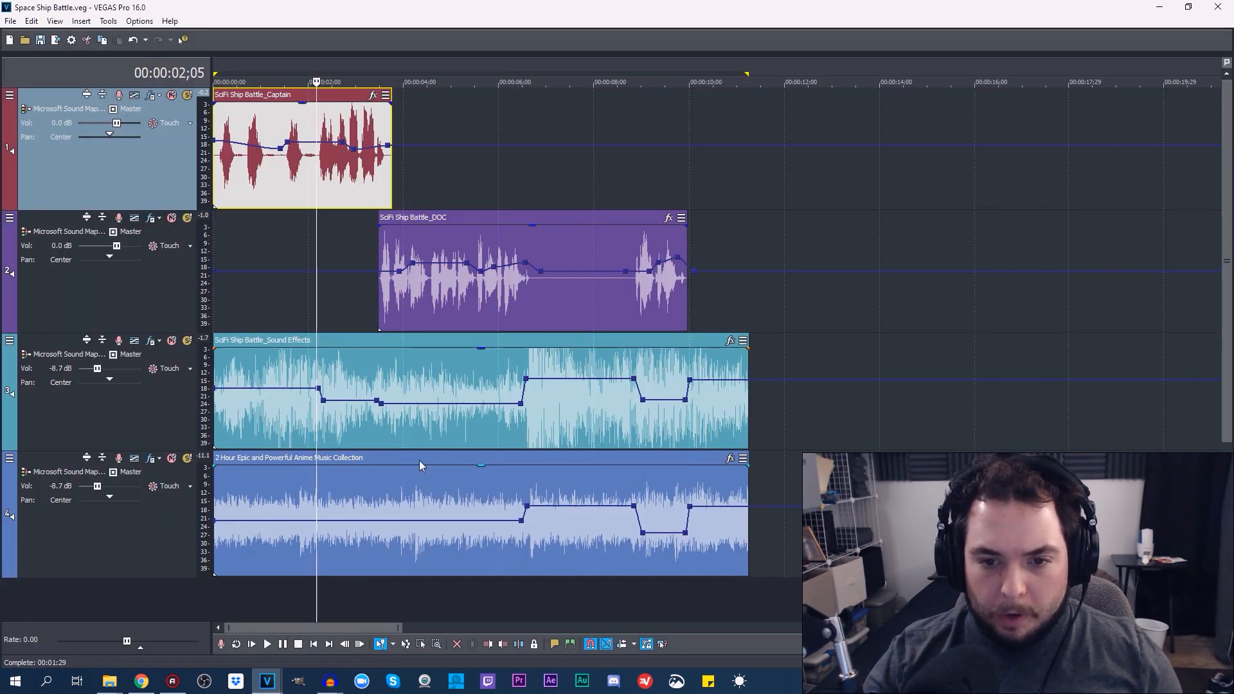
left_click(186, 219)
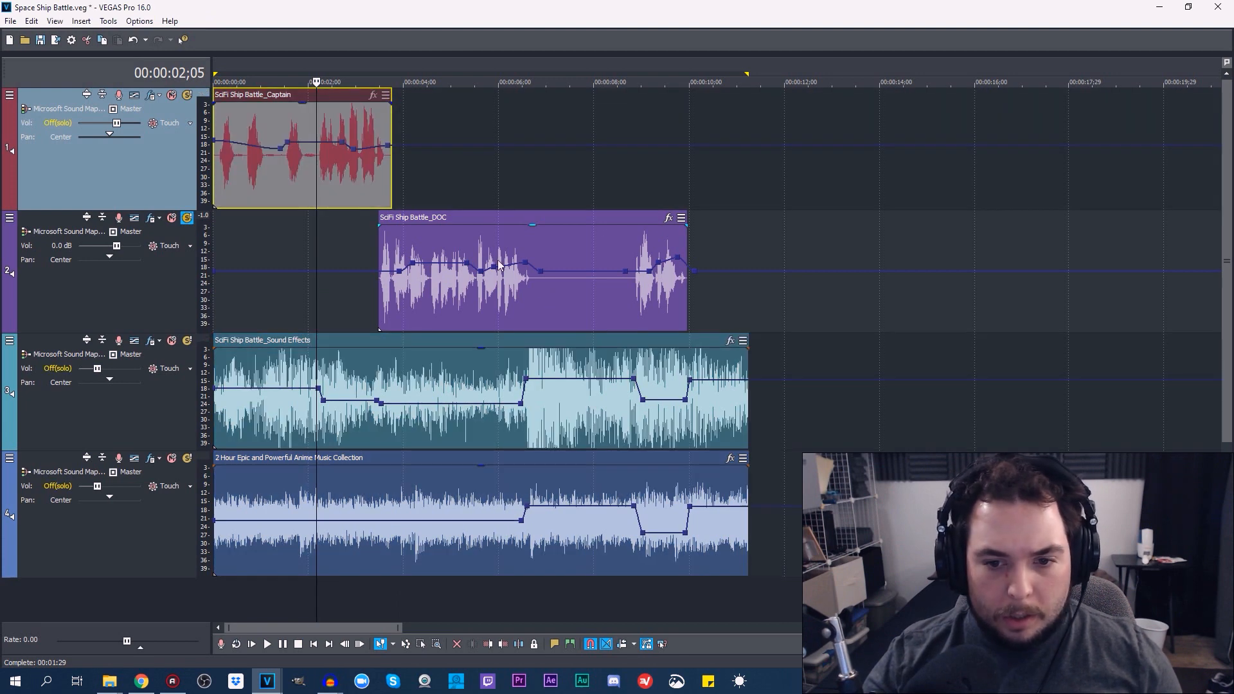
double_click(454, 270)
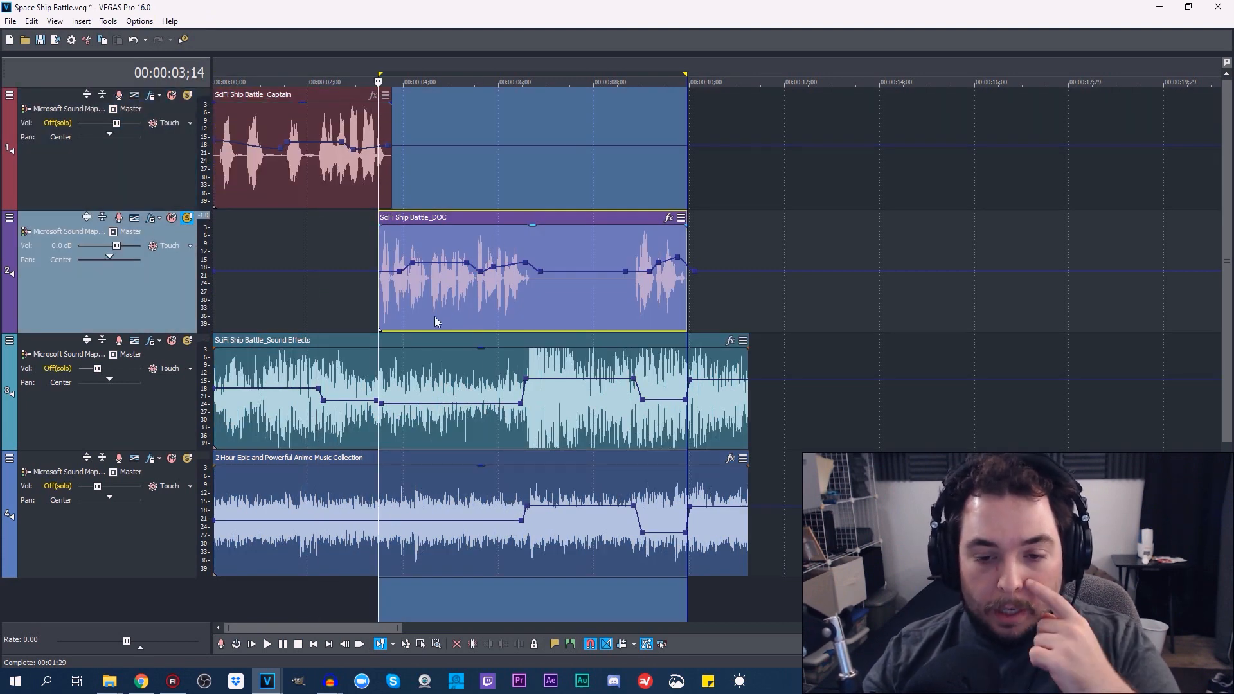
left_click(268, 645)
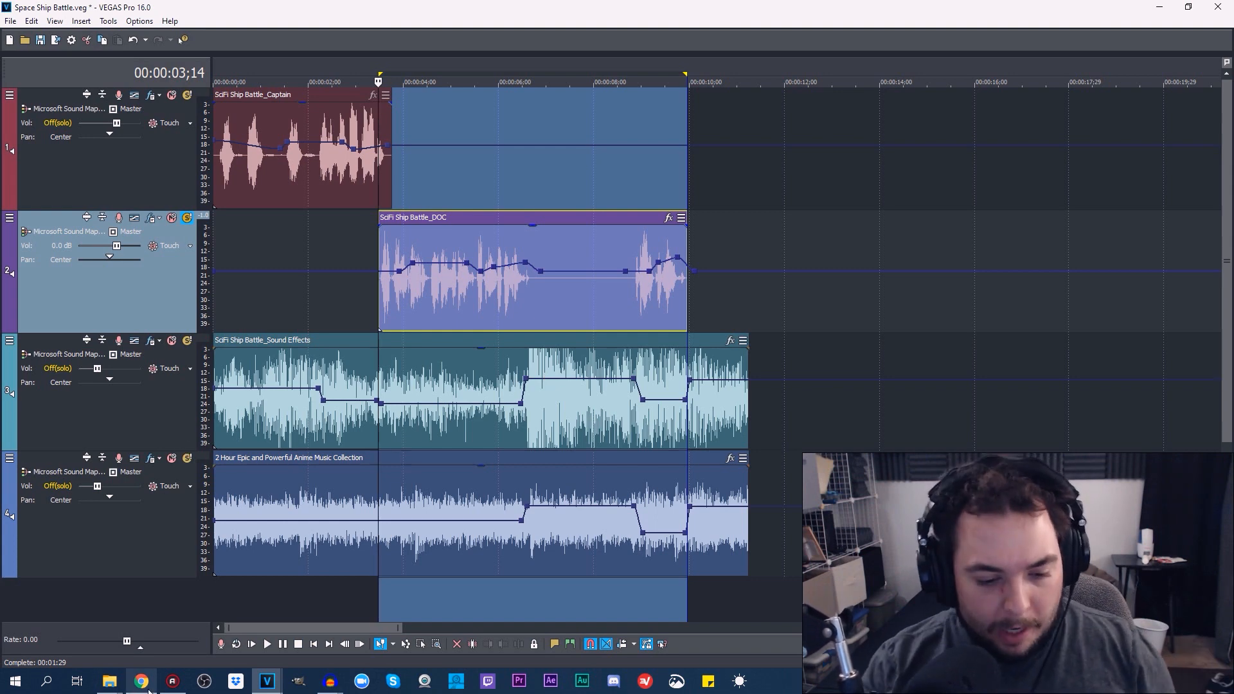
Return to the SciFi Ship Battle project in Audacity and enlarge the third Deep Boom track
mouse_move(331, 681)
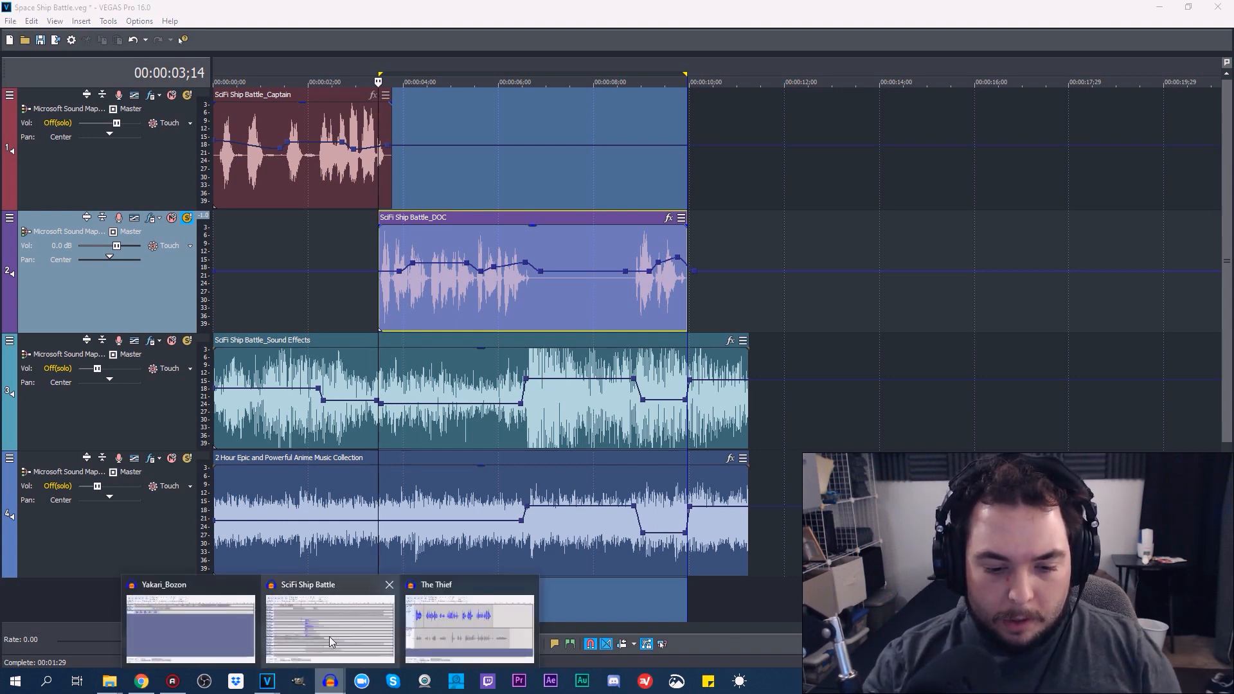
left_click(332, 636)
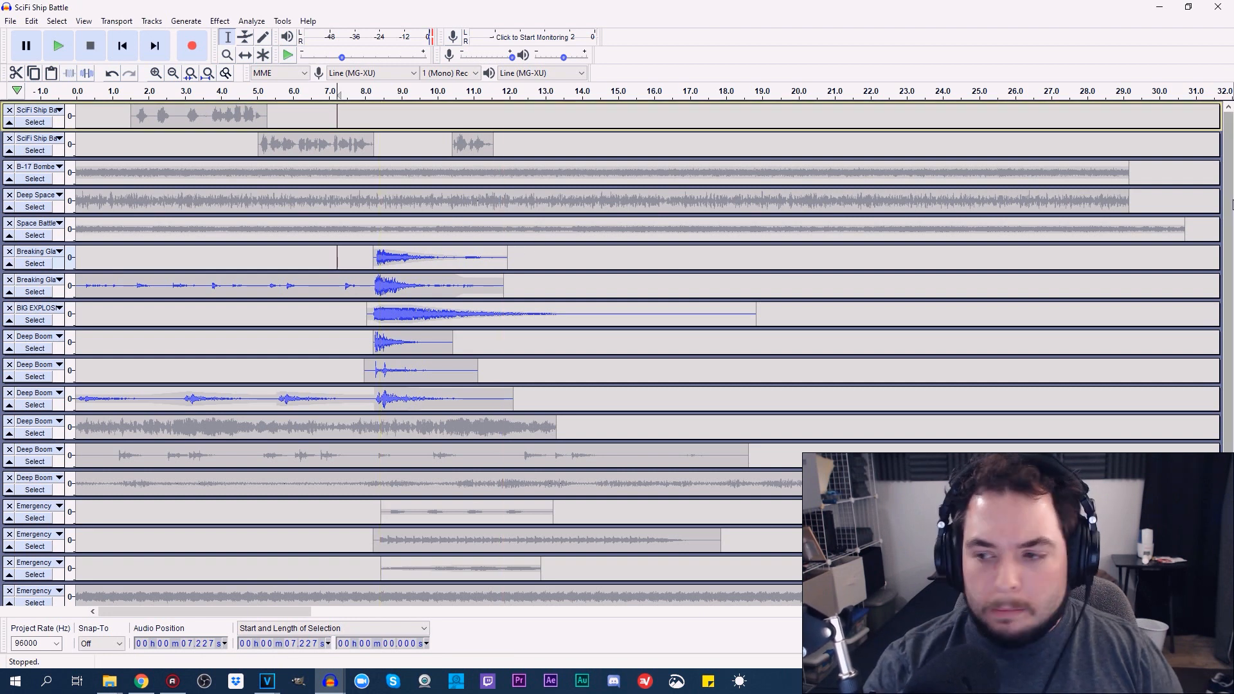
scroll(1228, 212, "down", 4)
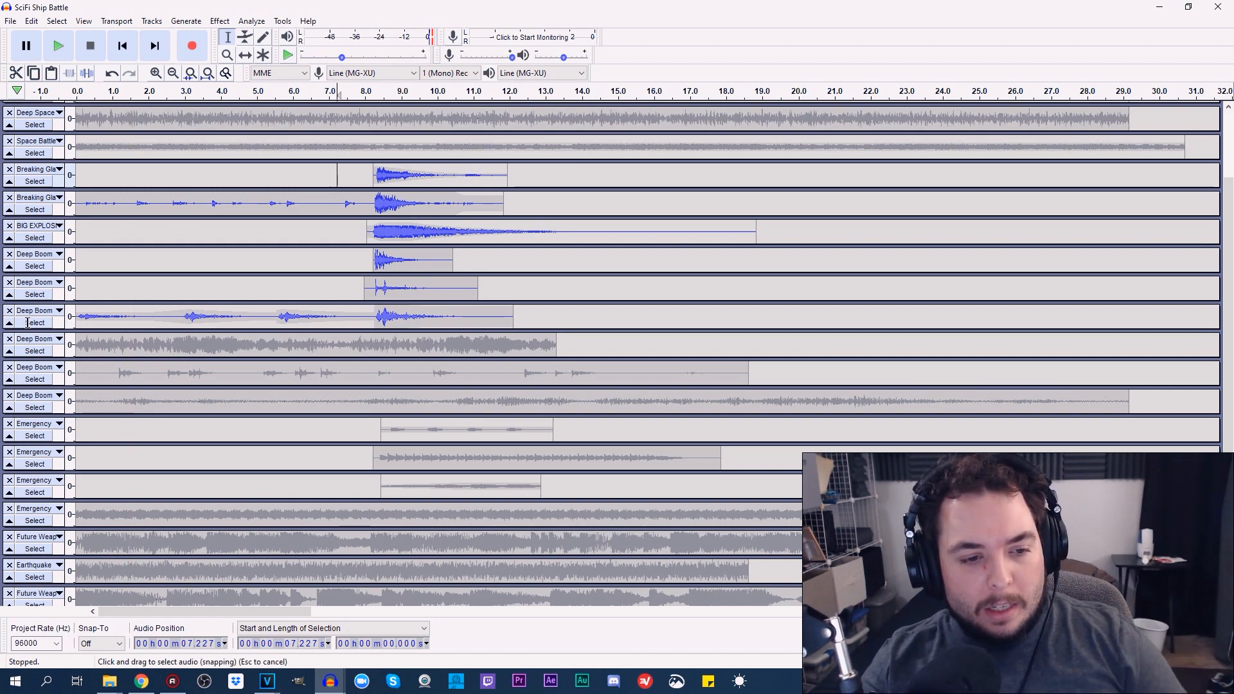
left_click_drag(57, 411, 58, 429)
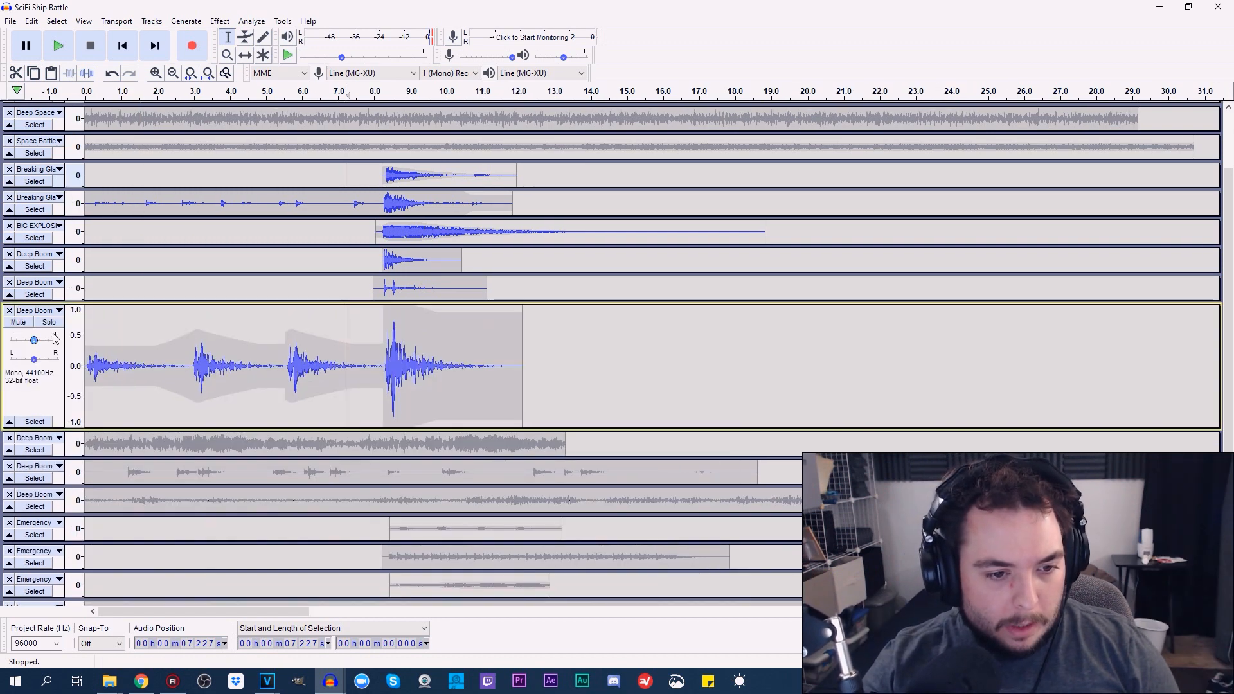
Solo the enlarged Deep Boom track and play it from the start of the project
left_click(49, 323)
left_click(122, 45)
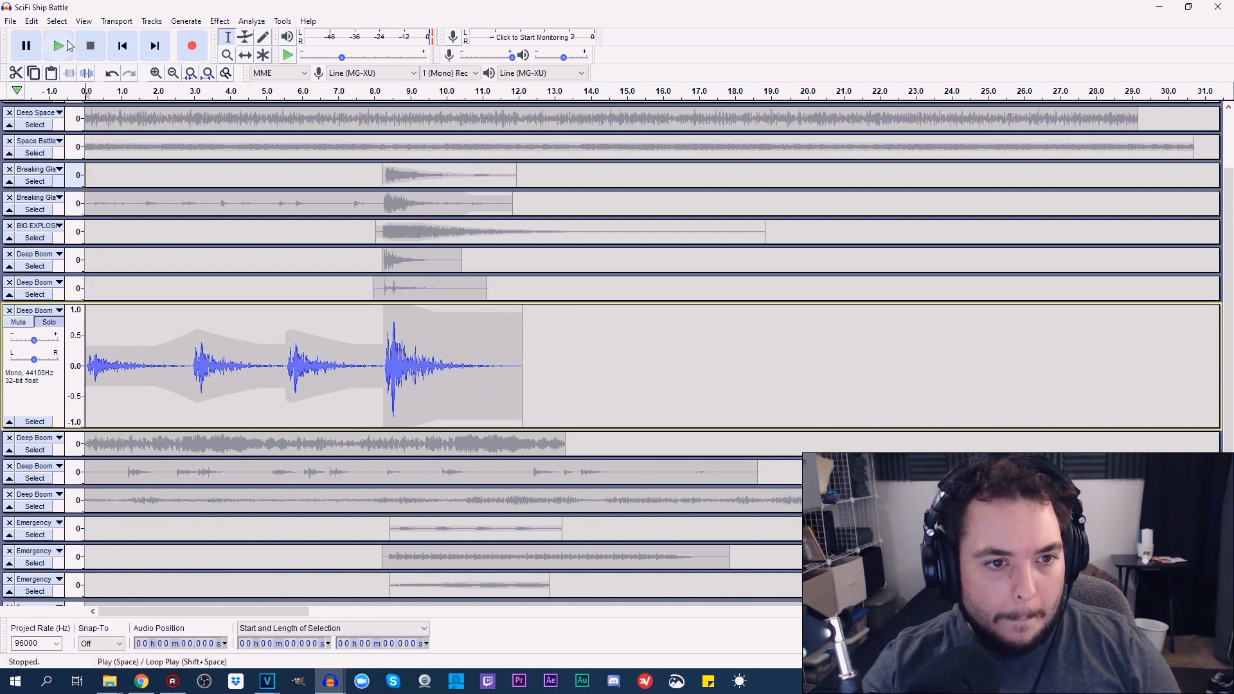
left_click(58, 45)
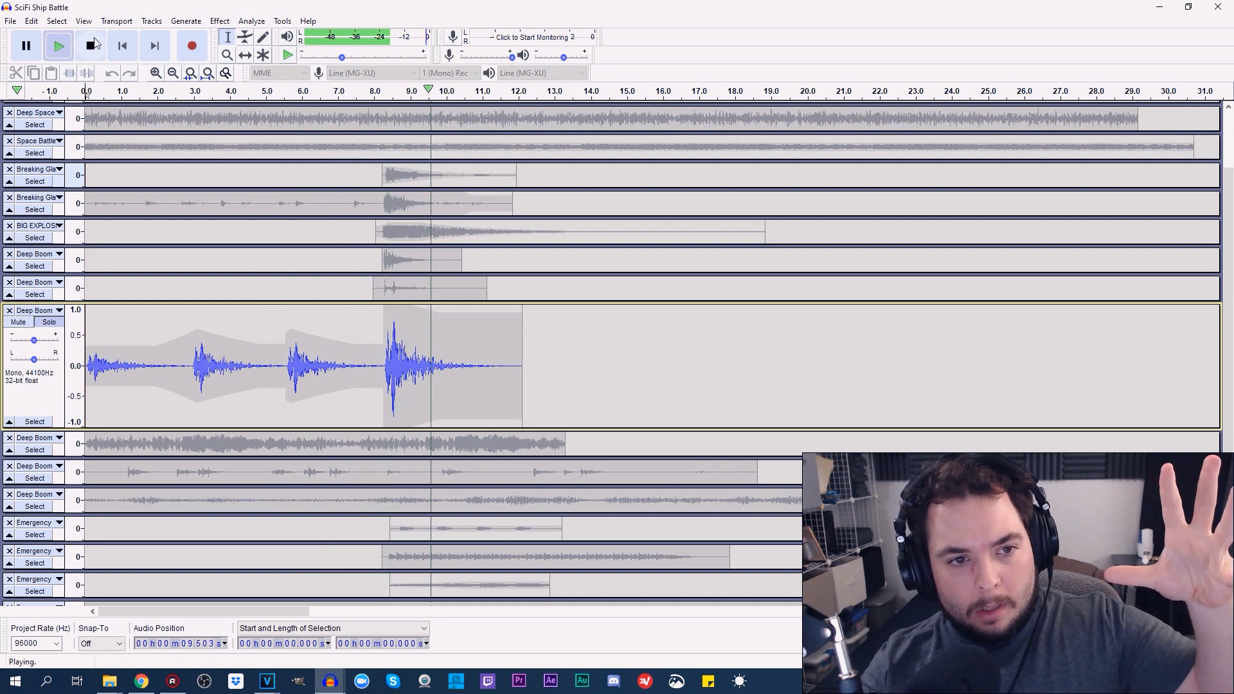
key("space")
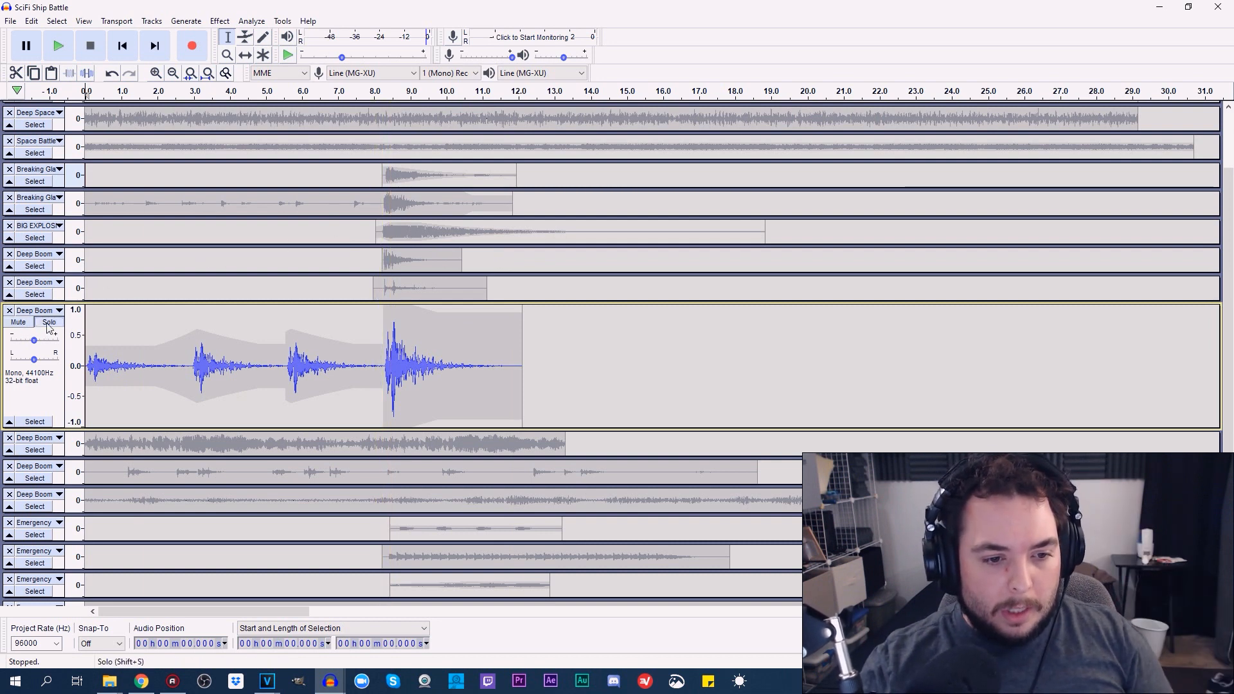
Enlarge the second and first Deep Boom tracks, soloing each one in turn
left_click_drag(51, 299, 36, 332)
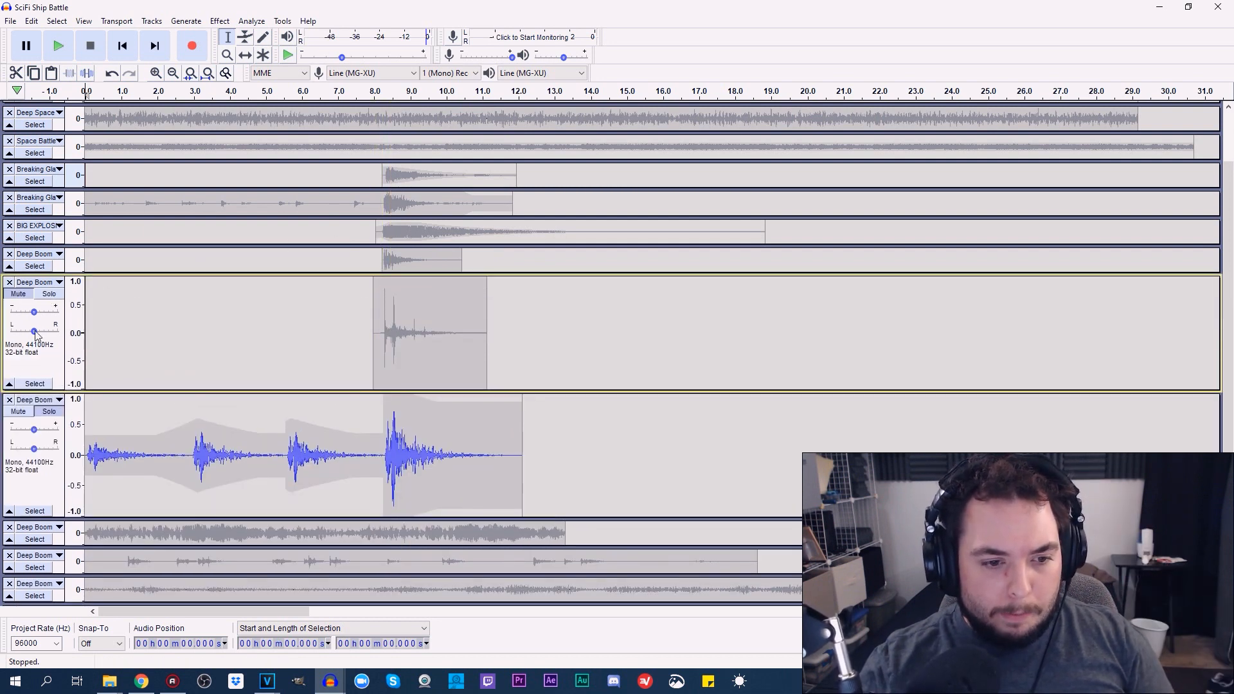
left_click(51, 295)
left_click_drag(57, 274, 56, 392)
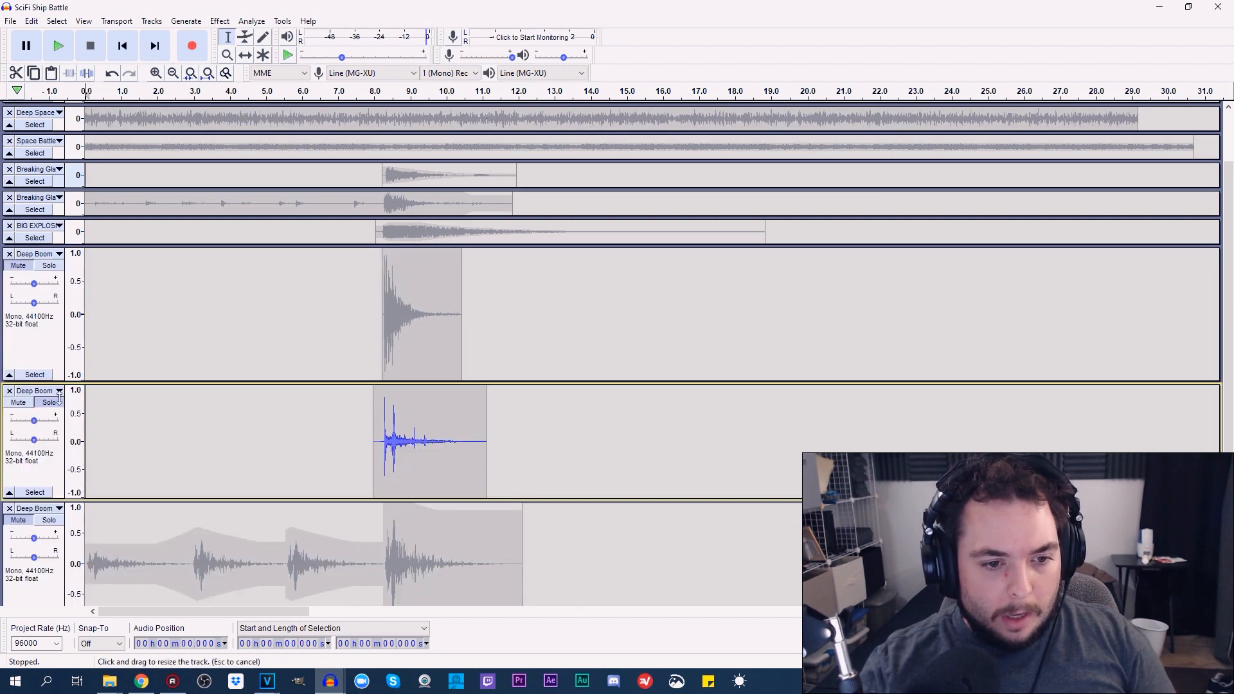
left_click(49, 265)
Enlarge the BIG EXPLOSION track and the two Breaking Glass tracks above it, soloing each one in turn
left_click_drag(62, 244, 57, 355)
left_click(49, 237)
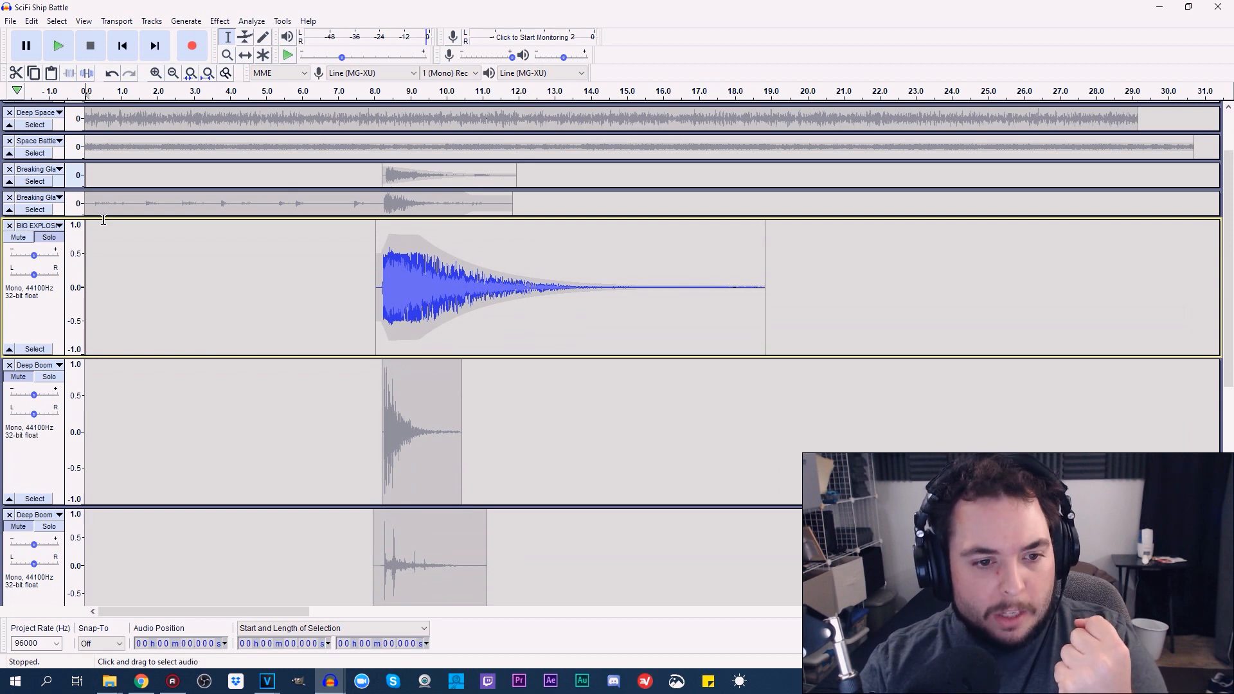
left_click_drag(103, 217, 100, 347)
left_click(48, 209)
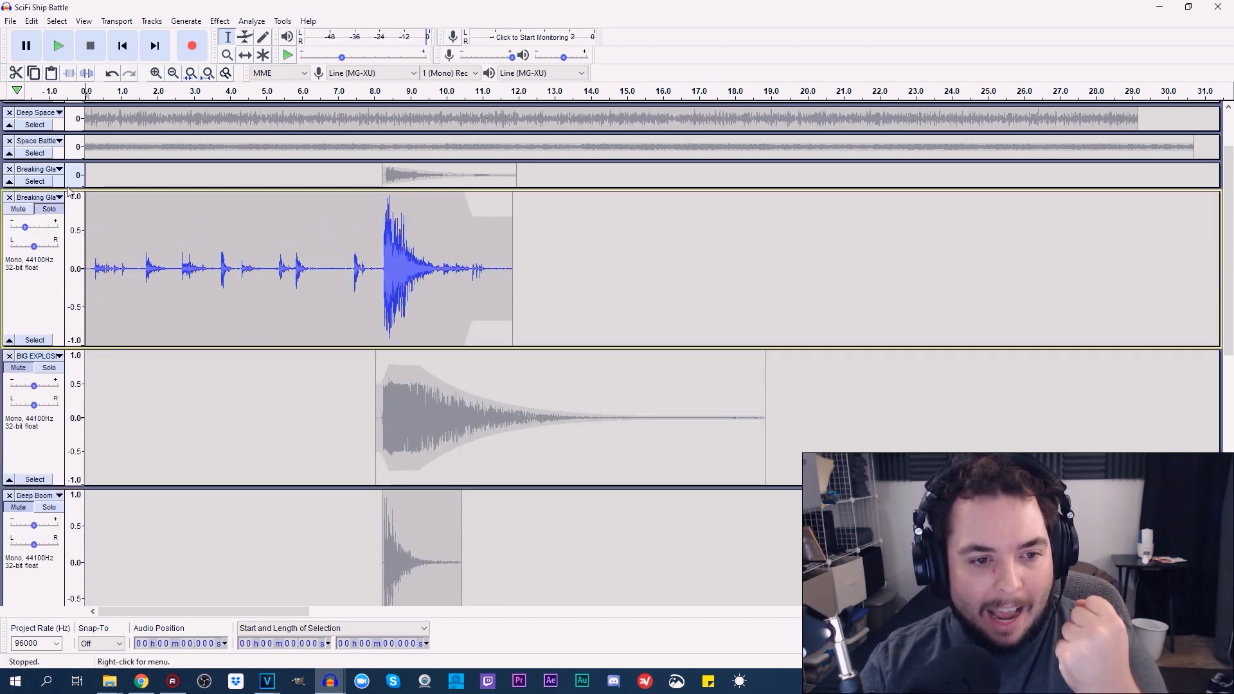
left_click_drag(68, 187, 66, 277)
left_click(49, 180)
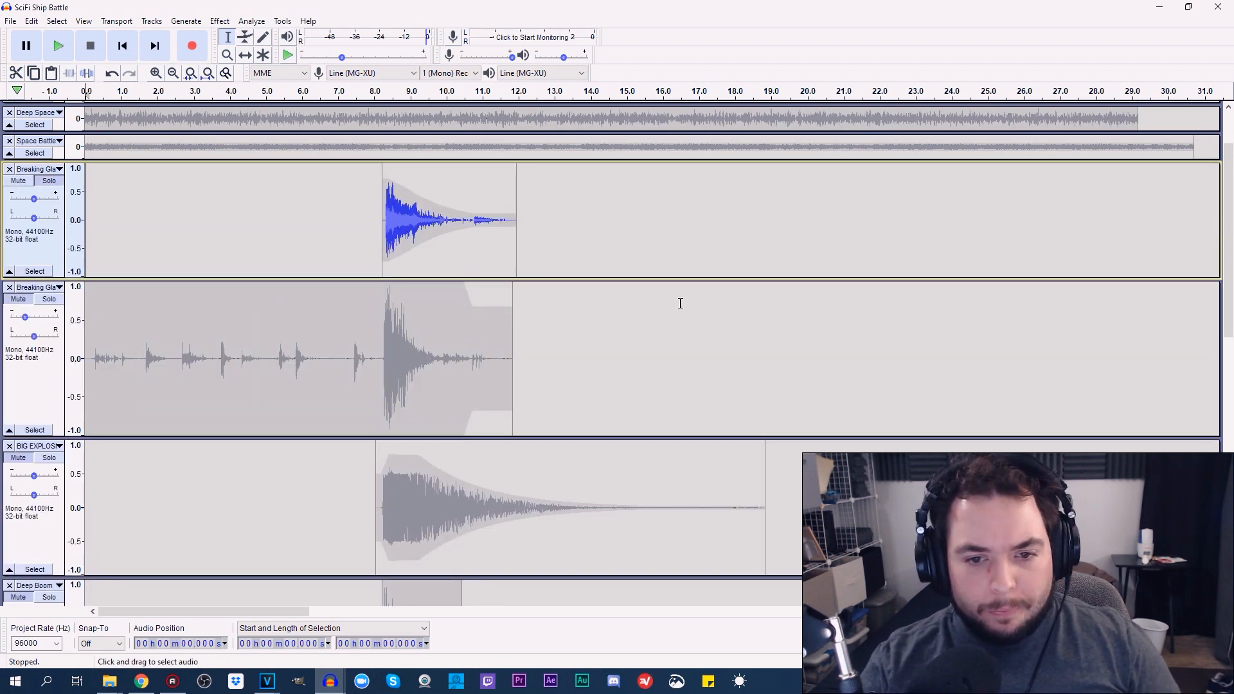
Unmute the second Breaking Glass track, the BIG EXPLOSION track and the three enlarged Deep Boom tracks
left_click_drag(1228, 325, 1228, 289)
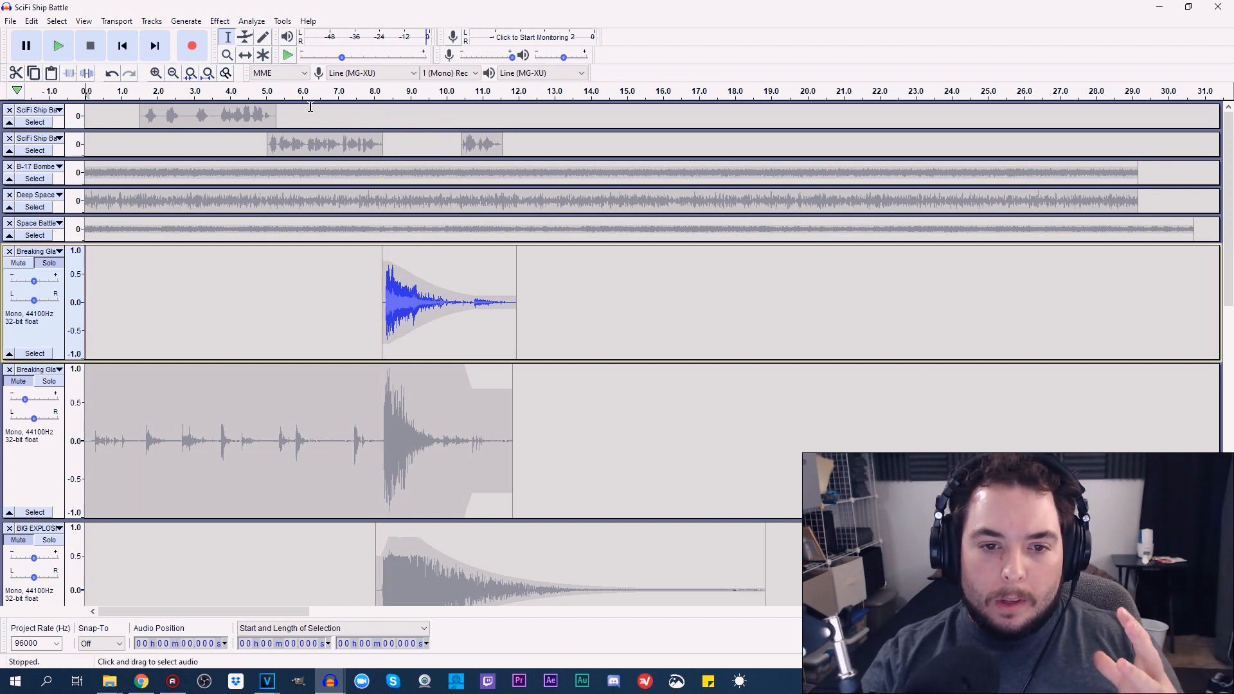
left_click(14, 383)
left_click_drag(1229, 311, 1229, 441)
left_click(18, 190)
left_click(18, 330)
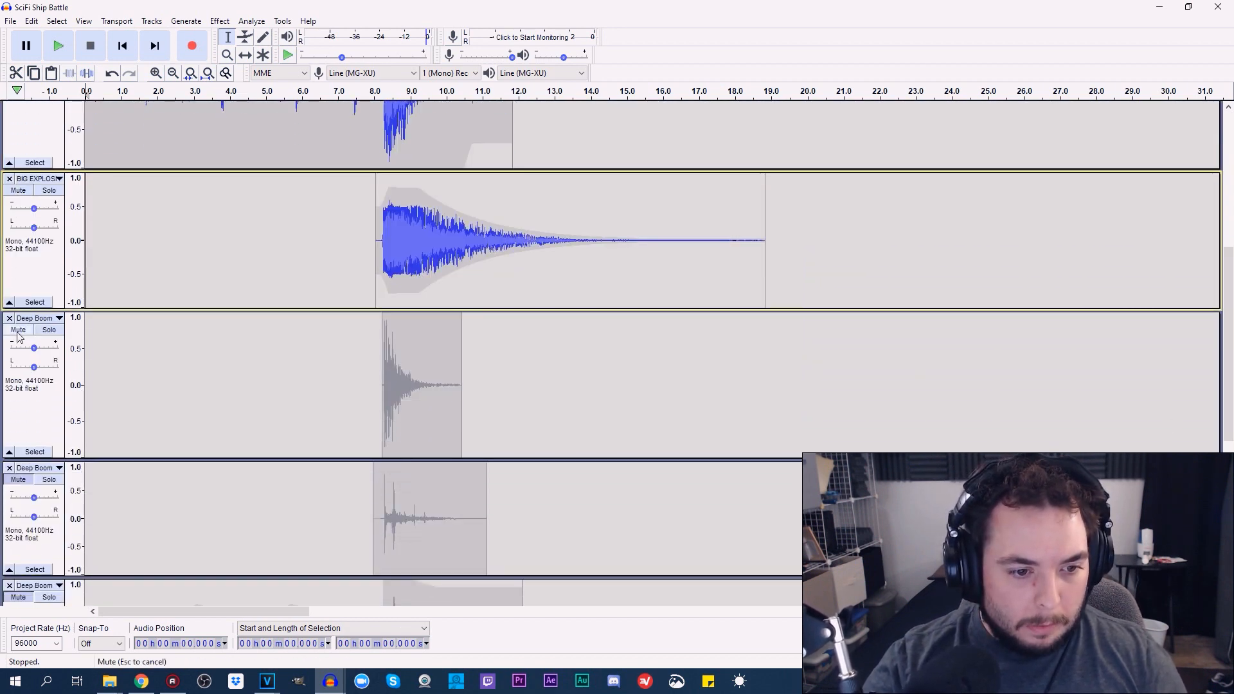
left_click(18, 479)
scroll(243, 354, "down", 5)
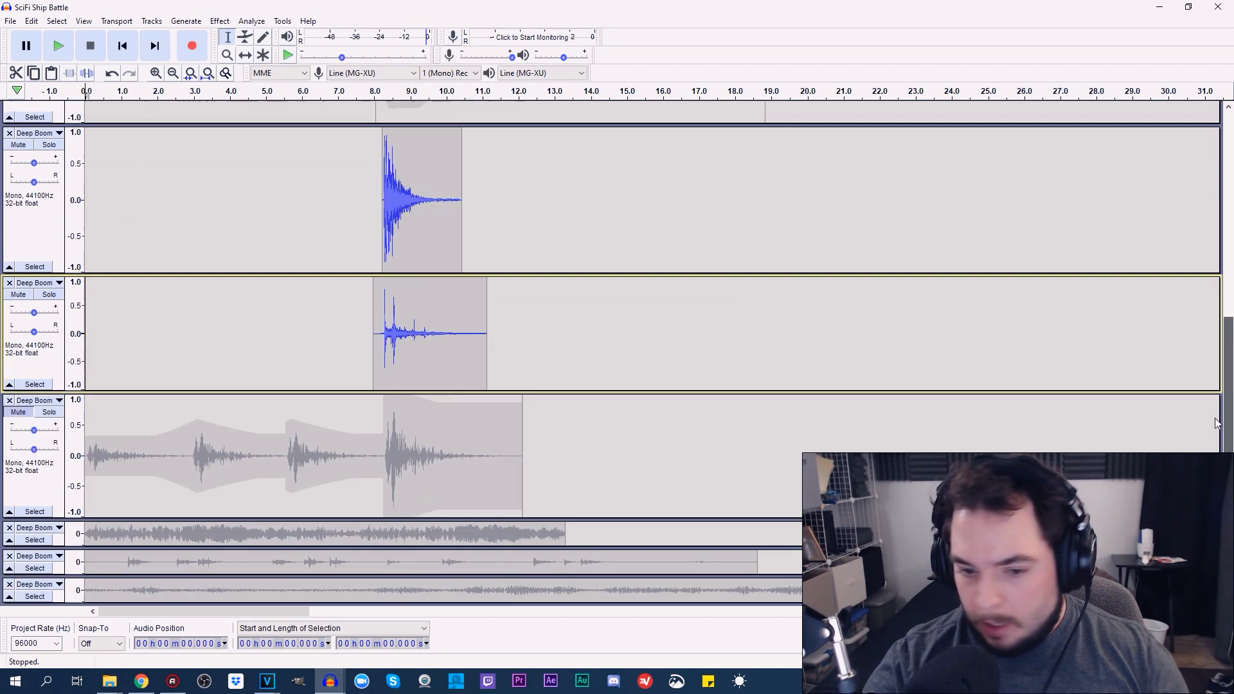
left_click(17, 207)
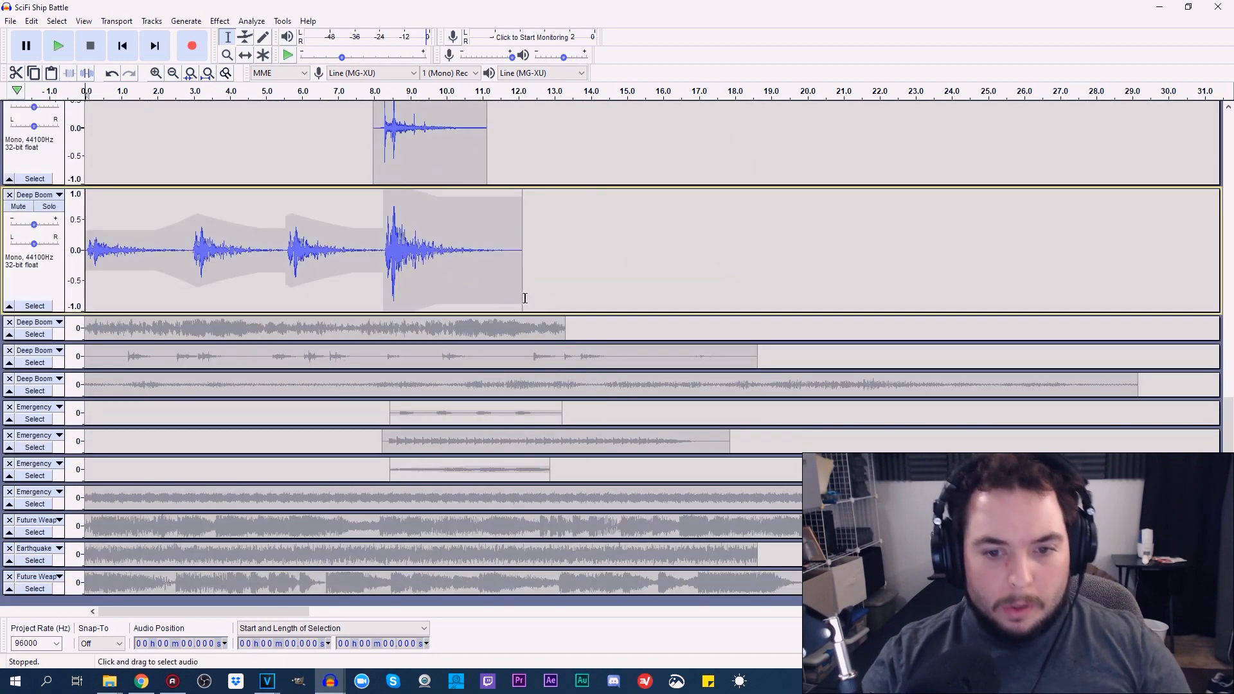
left_click_drag(1227, 411, 1043, 74)
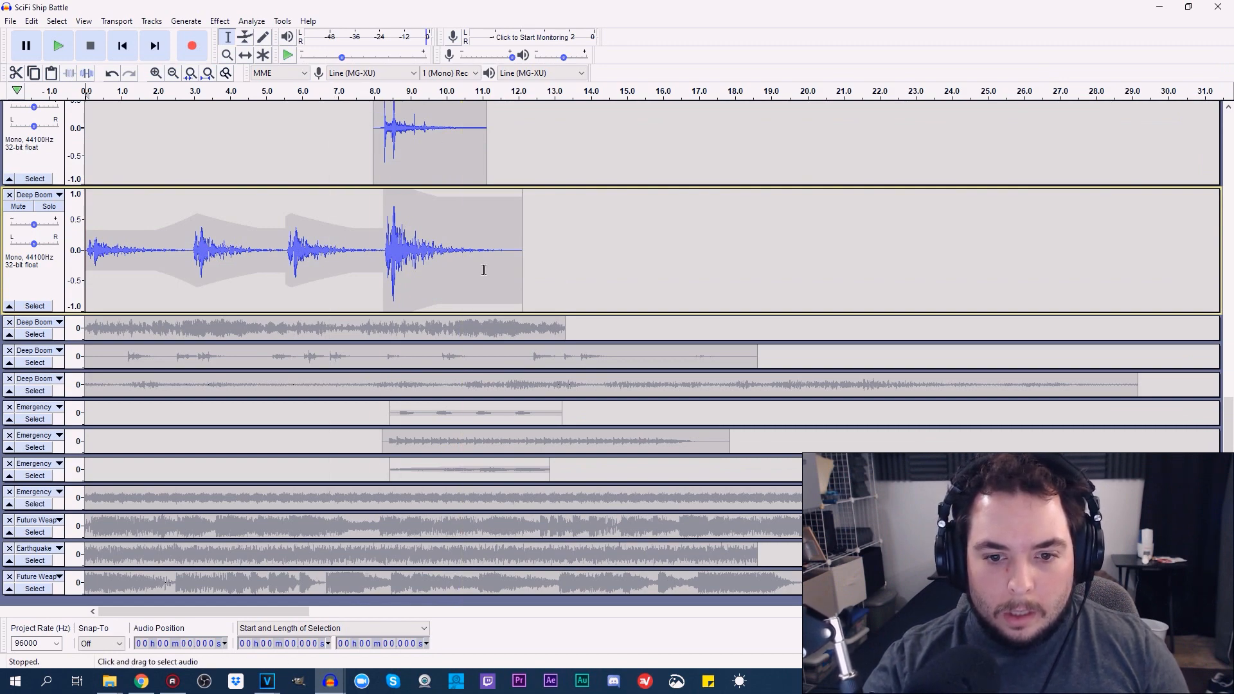
Play the combined explosion tracks from about 6.85 s, and again from the start of the project
left_click_drag(1229, 405, 1226, 207)
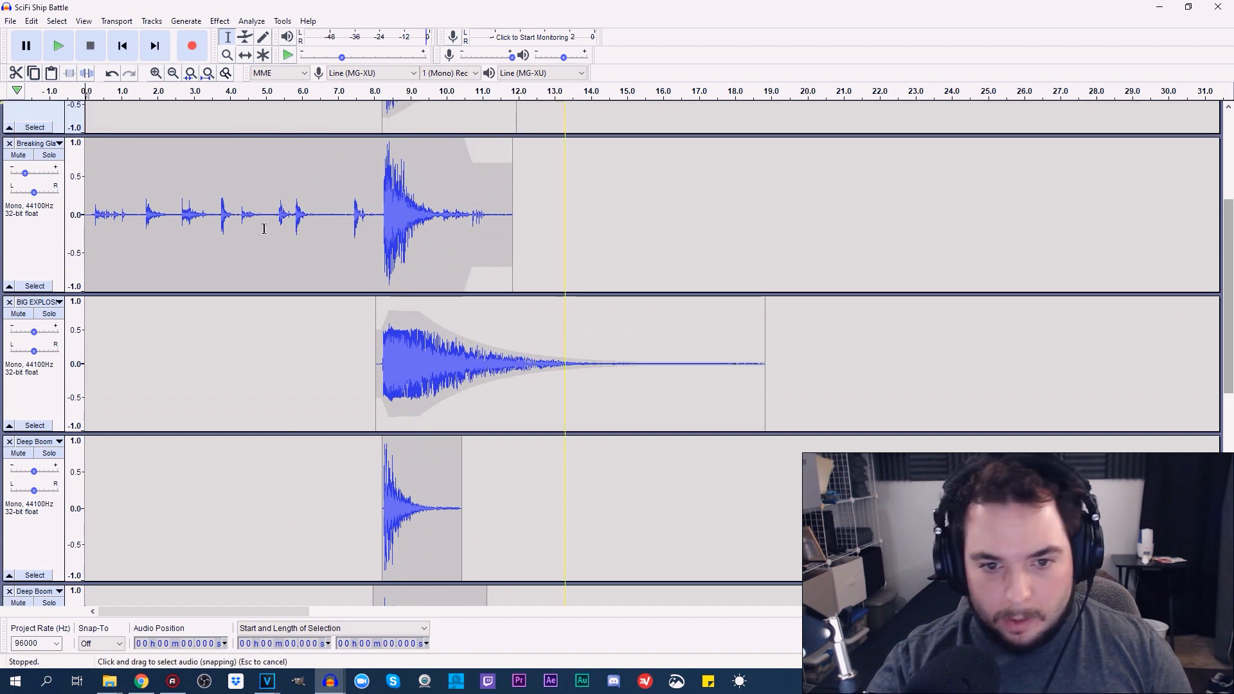
left_click(332, 109)
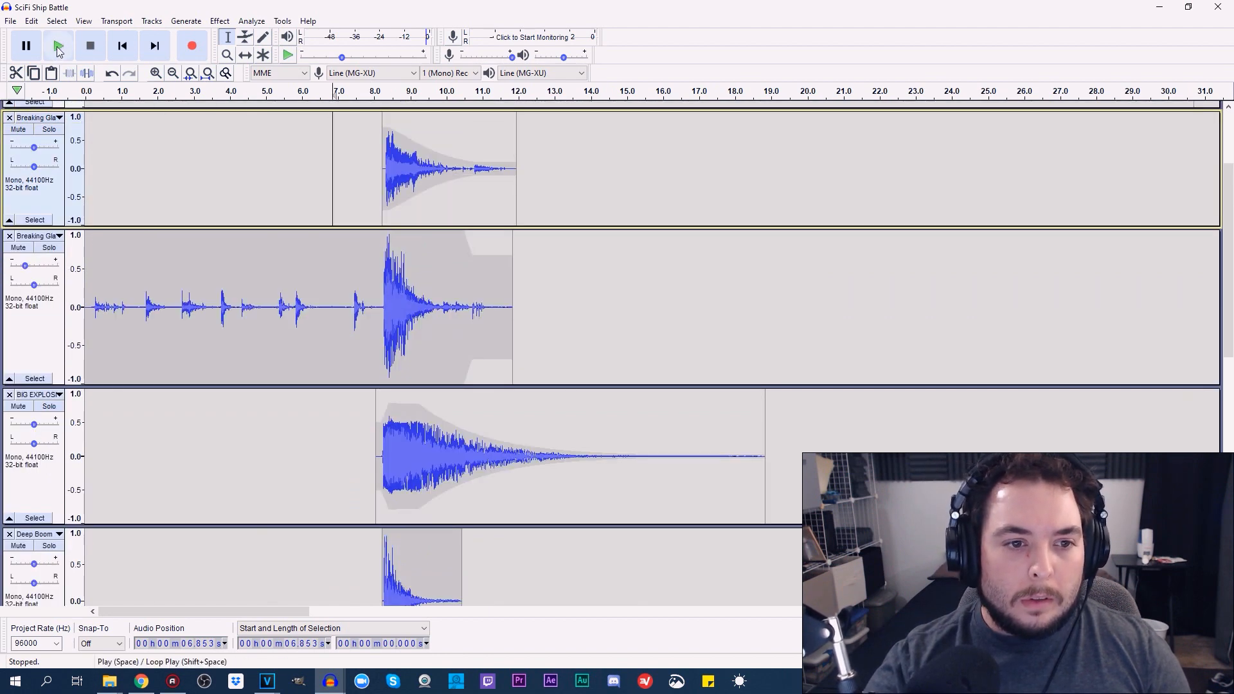
left_click(66, 48)
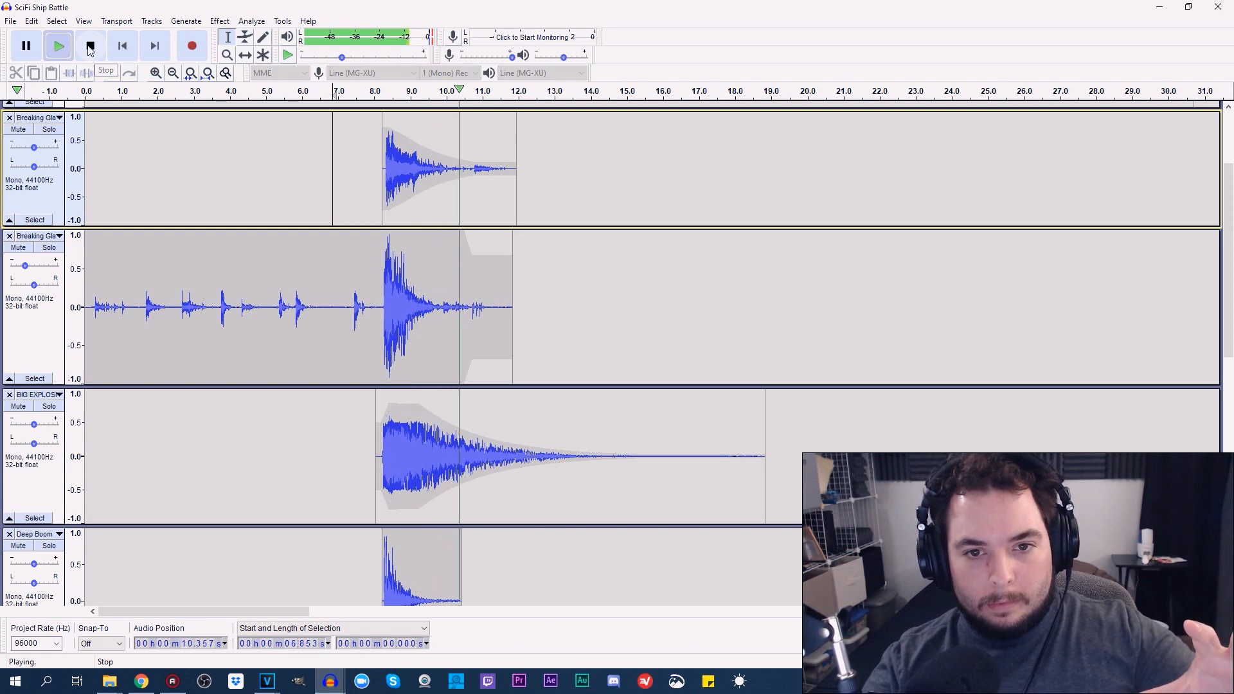
left_click(90, 48)
left_click(122, 45)
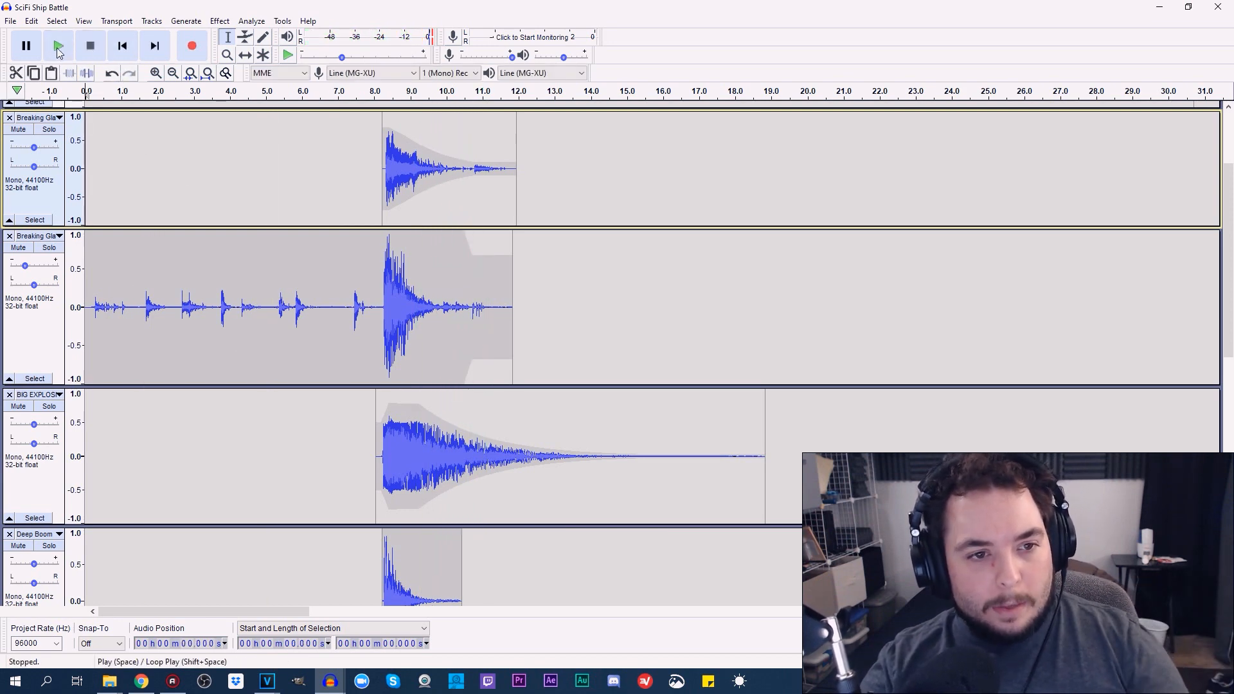
left_click(58, 48)
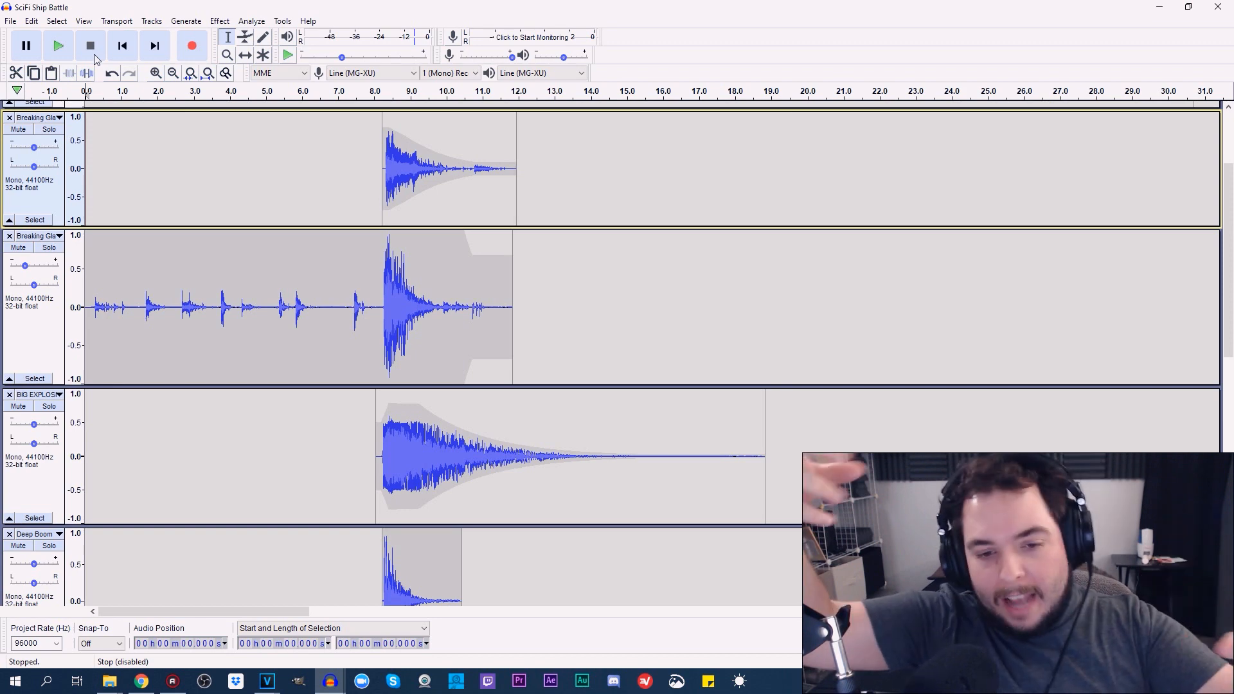
Play the combined explosion from about 8.24 s, and place the cursor at about 5.73 s in the first Breaking Glass track
left_click(383, 293)
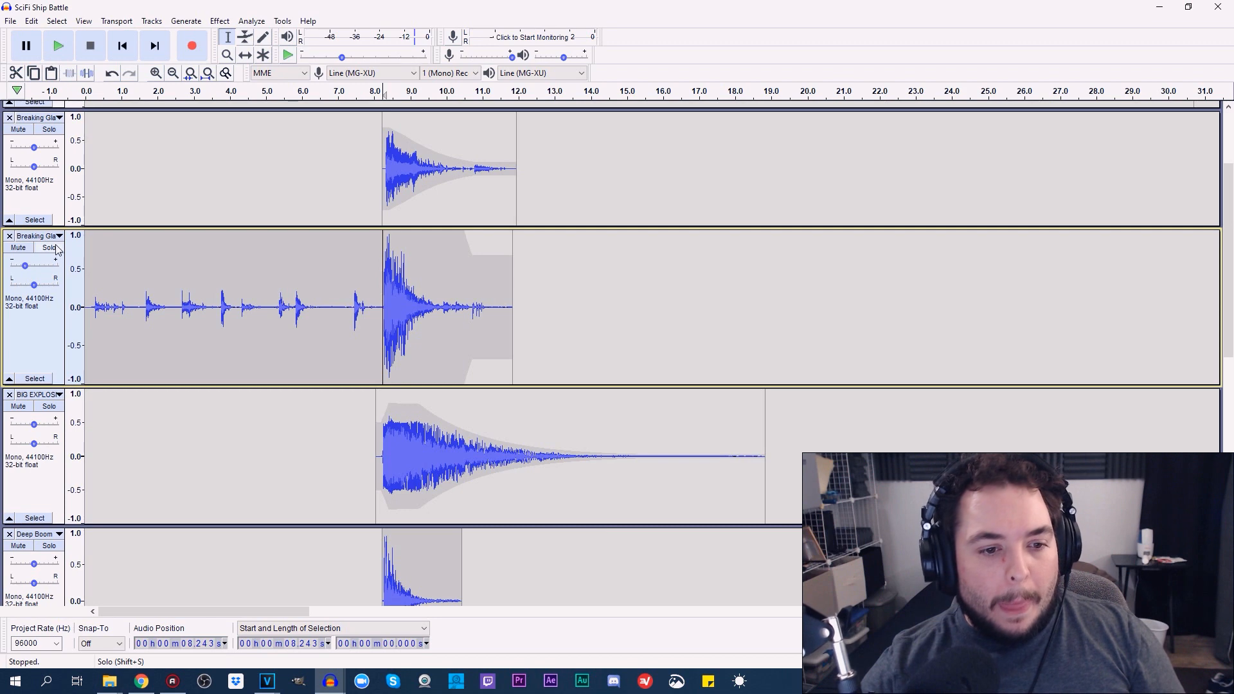
left_click(58, 46)
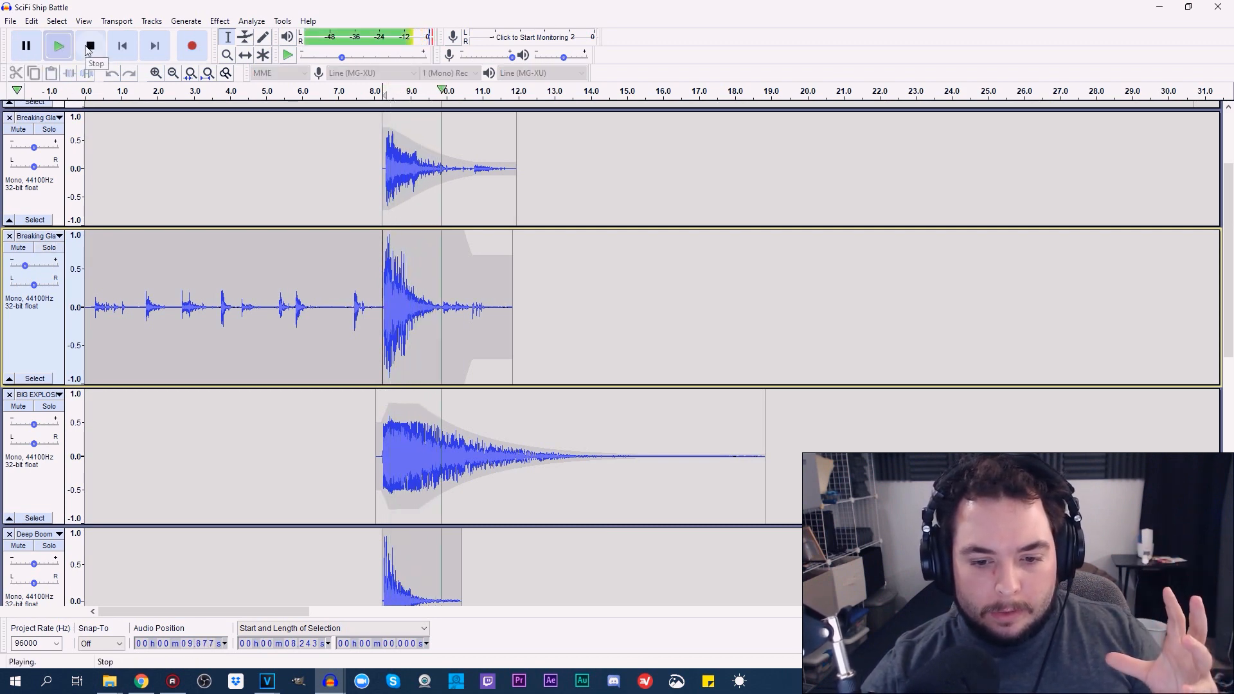
left_click(88, 50)
left_click(292, 178)
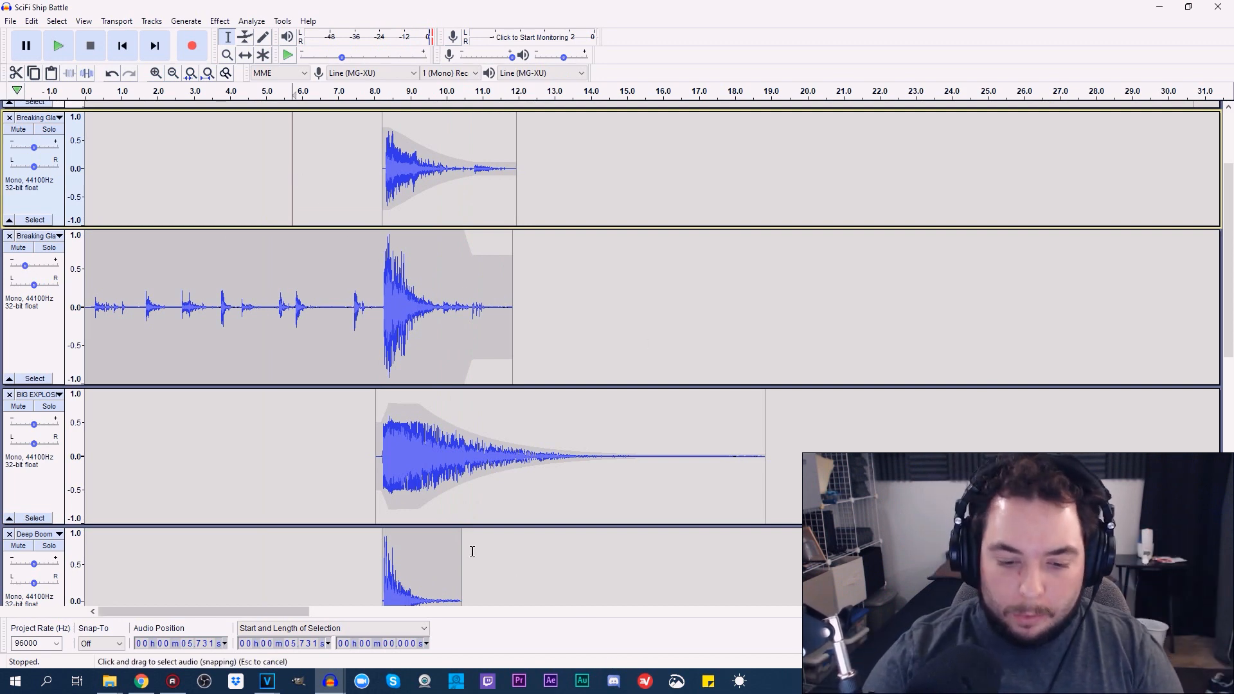
Shrink the enlarged Breaking Glass, BIG EXPLOSION and Deep Boom tracks to their minimum height
left_click_drag(1227, 350, 1230, 312)
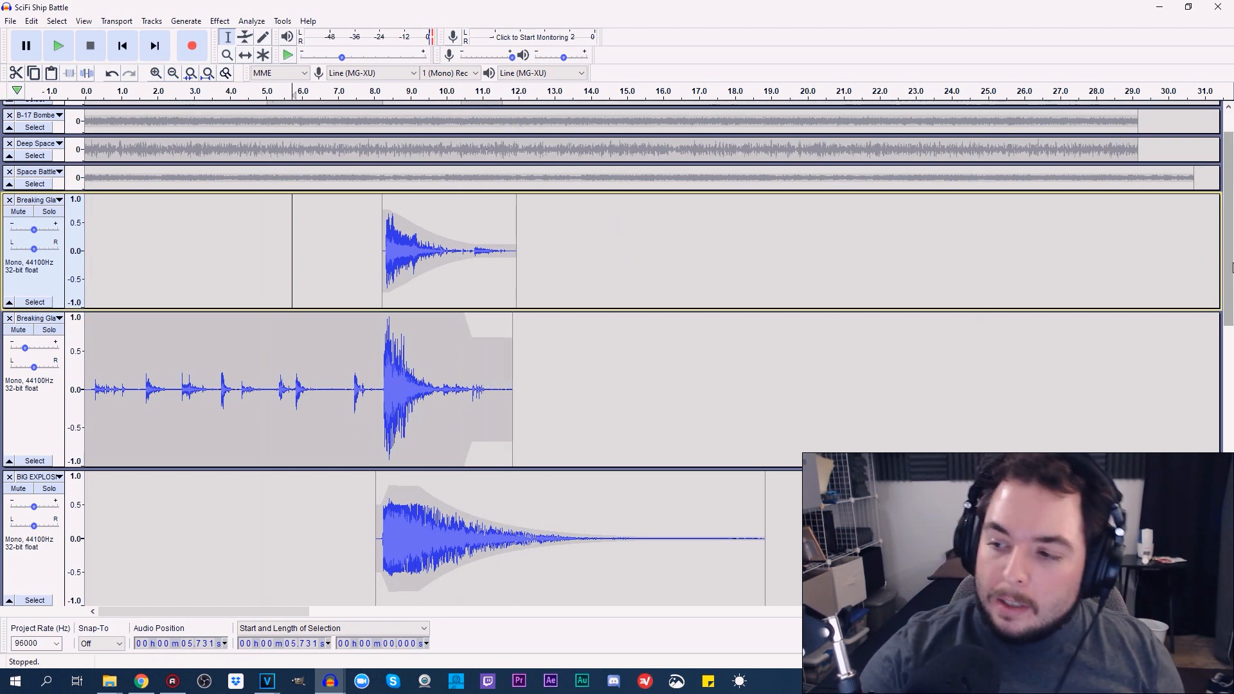
left_click_drag(1232, 283, 1231, 244)
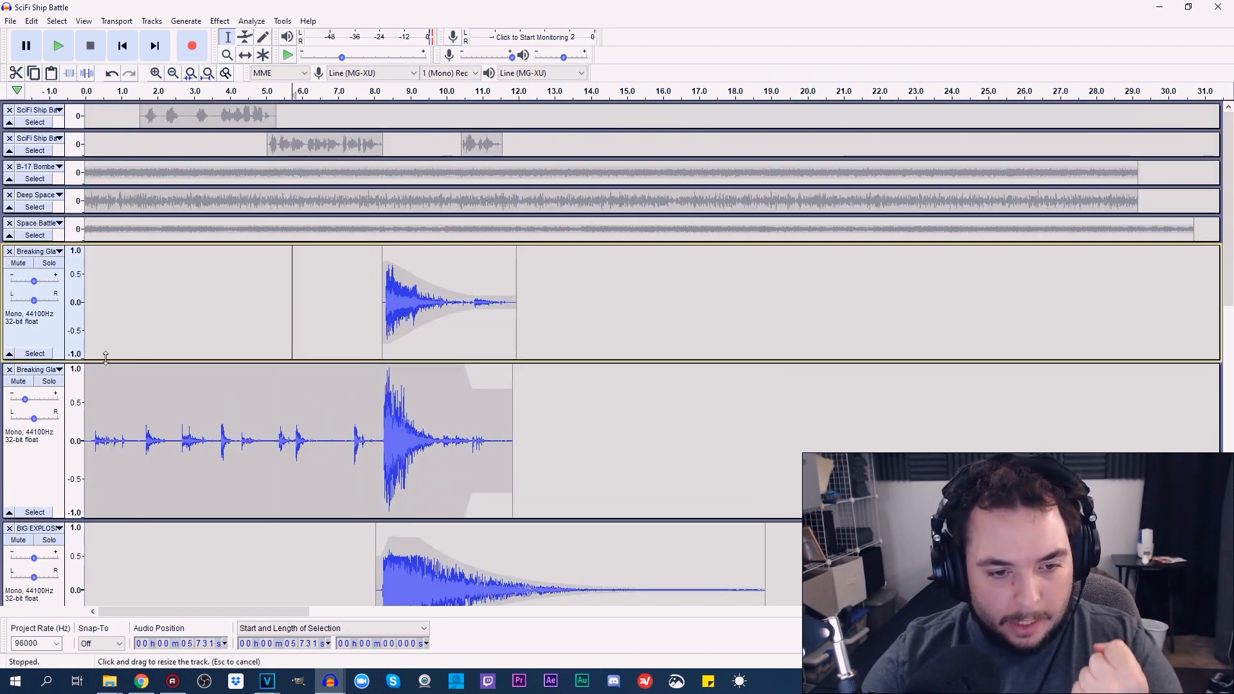
left_click_drag(105, 358, 119, 248)
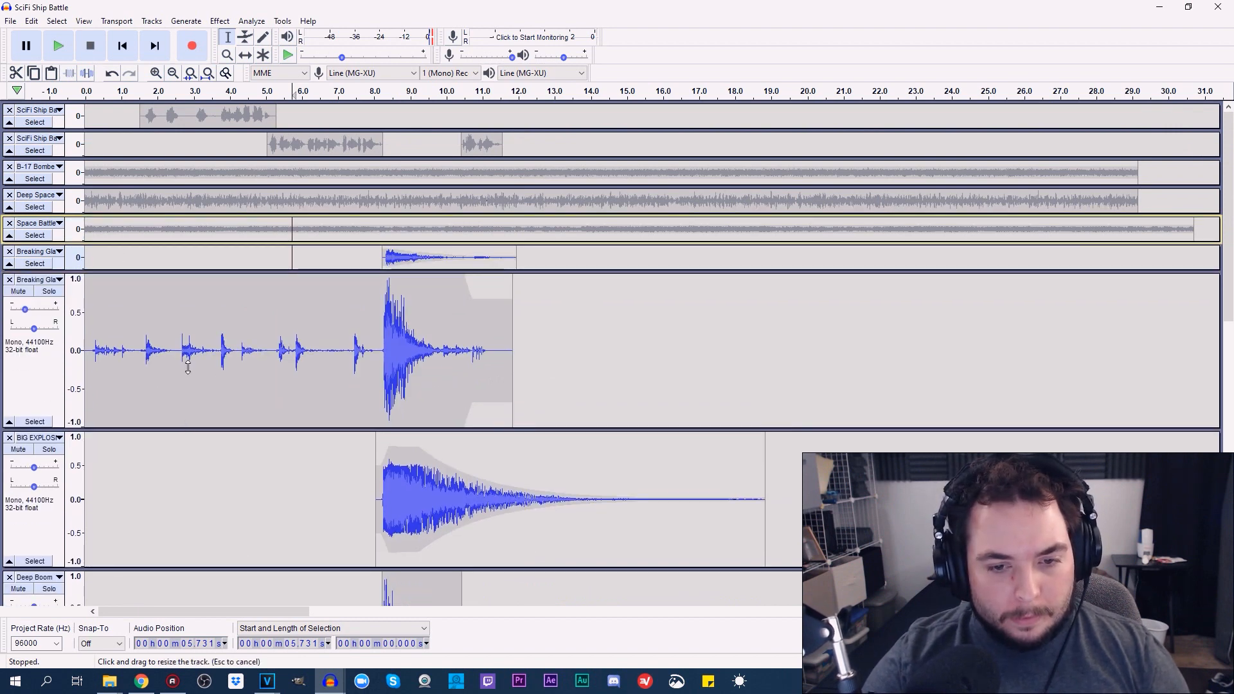
left_click_drag(187, 367, 256, 234)
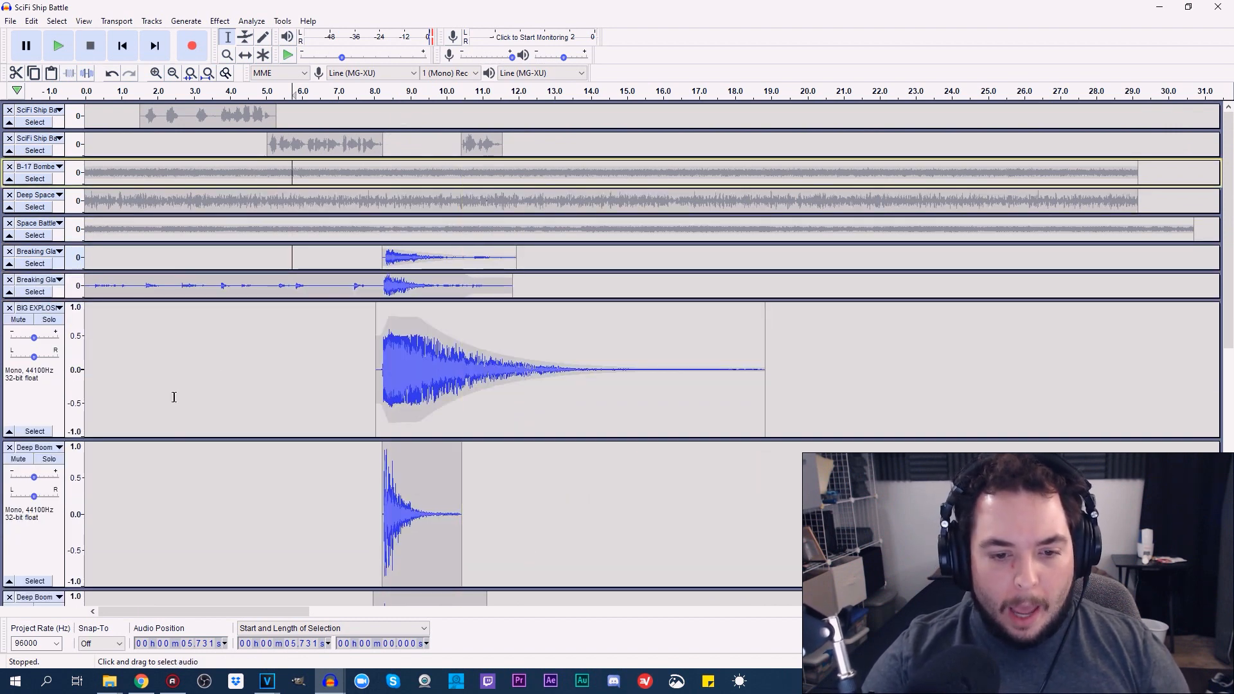
left_click_drag(200, 440, 209, 325)
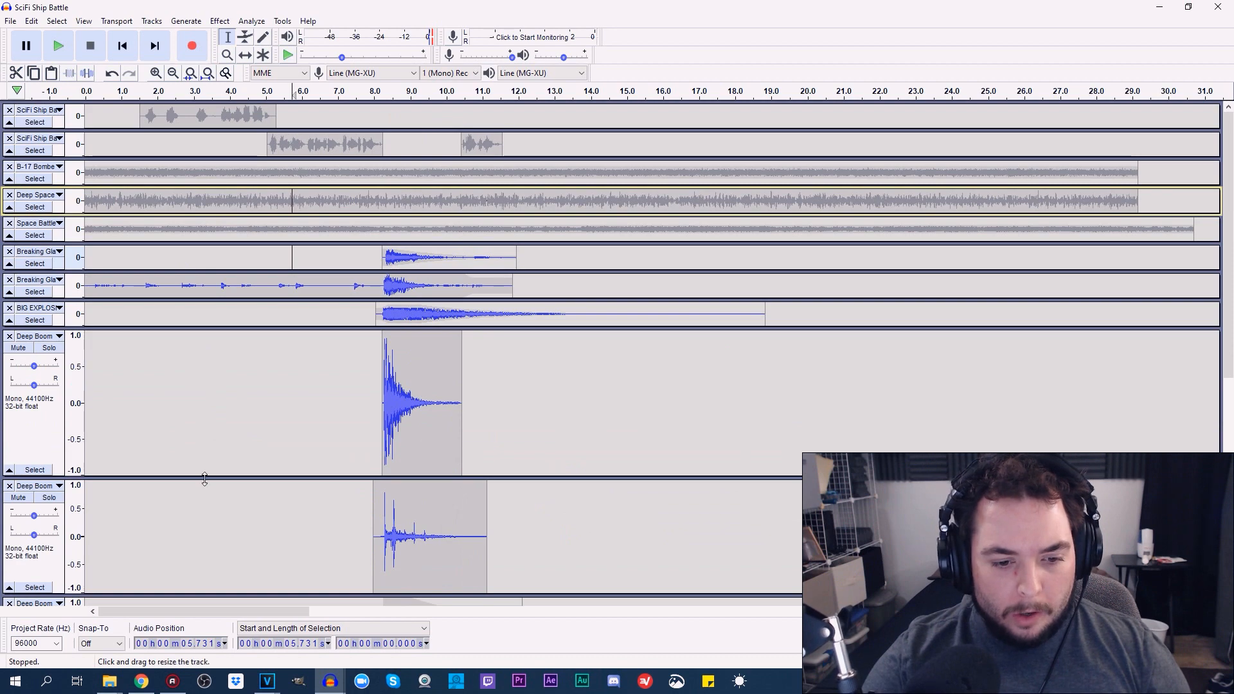
left_click_drag(205, 479, 247, 207)
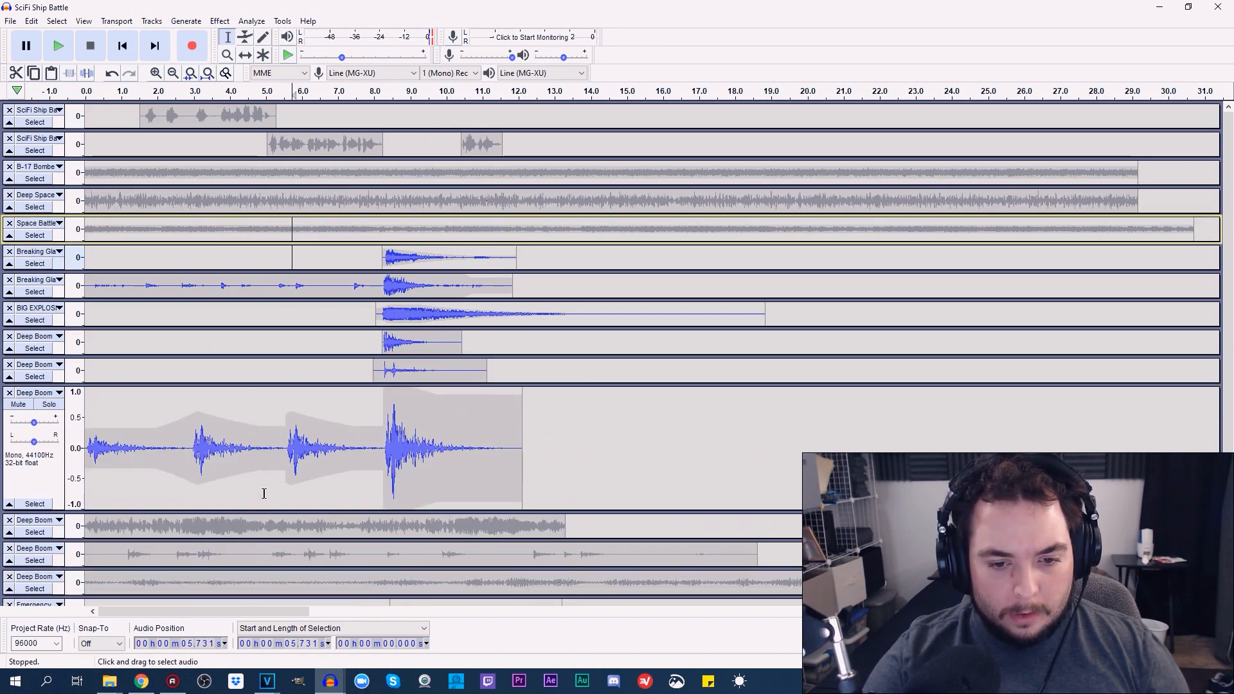
left_click_drag(252, 512, 252, 200)
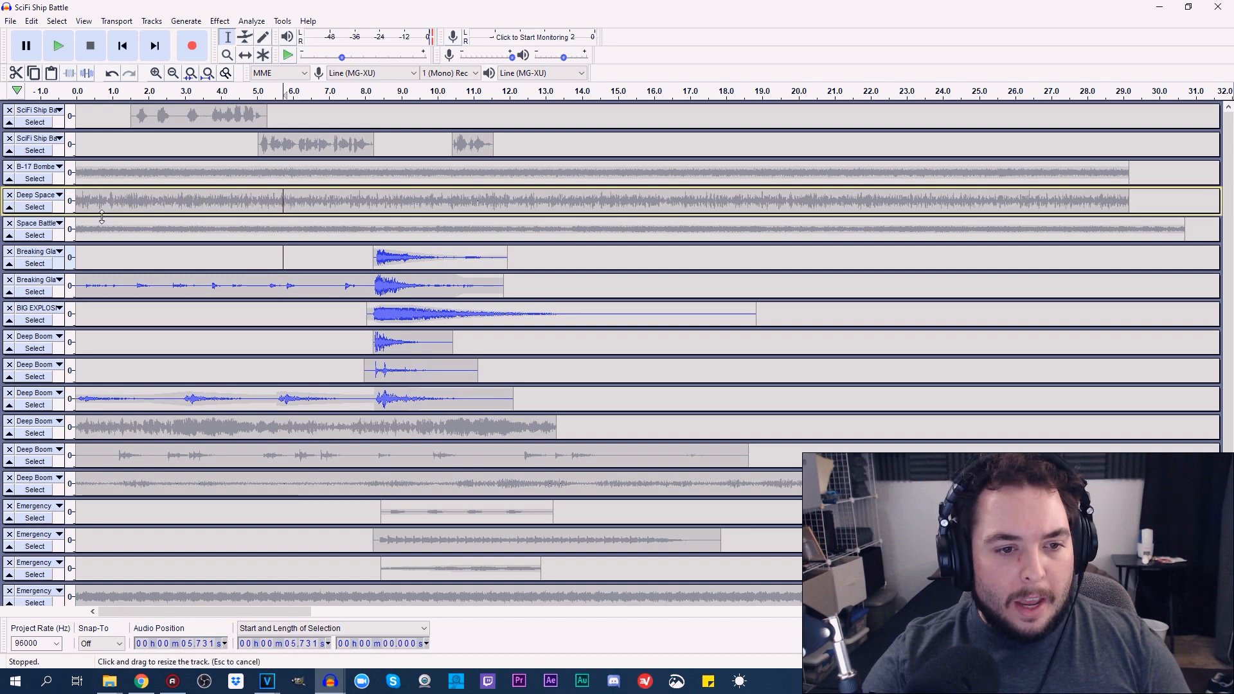
Enlarge and unmute the B-17 track, play it soloed from about 5.73 s, and turn its solo off
left_click_drag(102, 217, 106, 244)
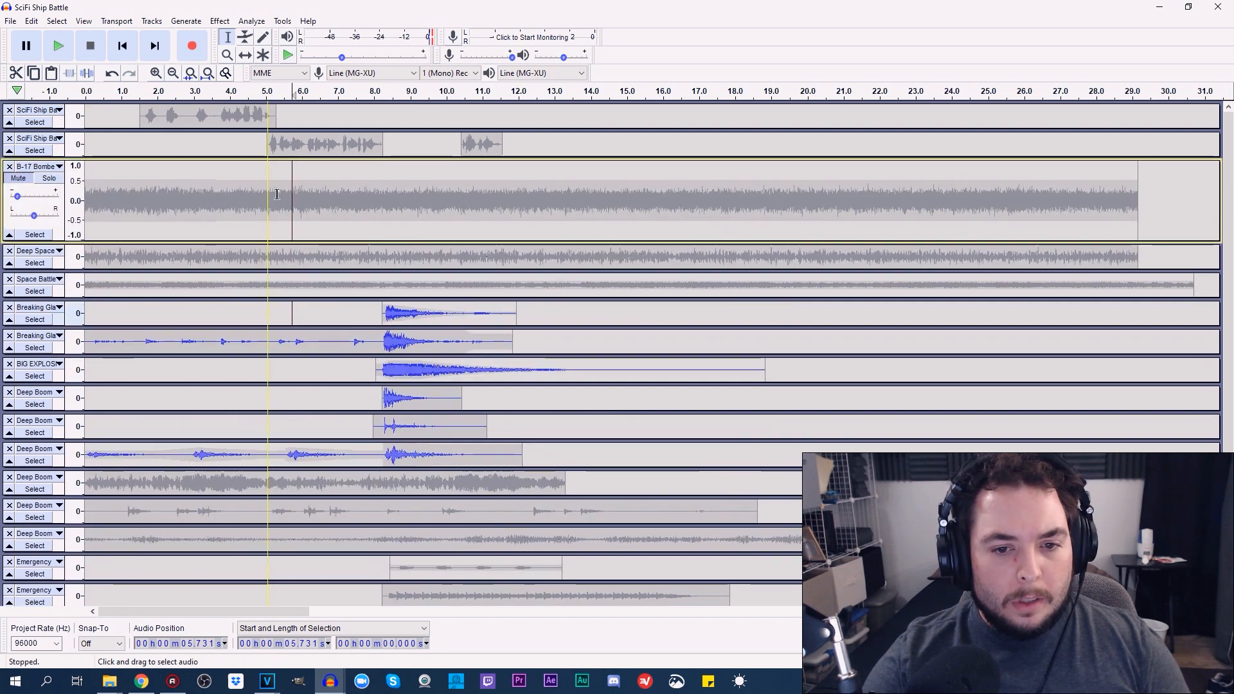
left_click(18, 178)
left_click(49, 178)
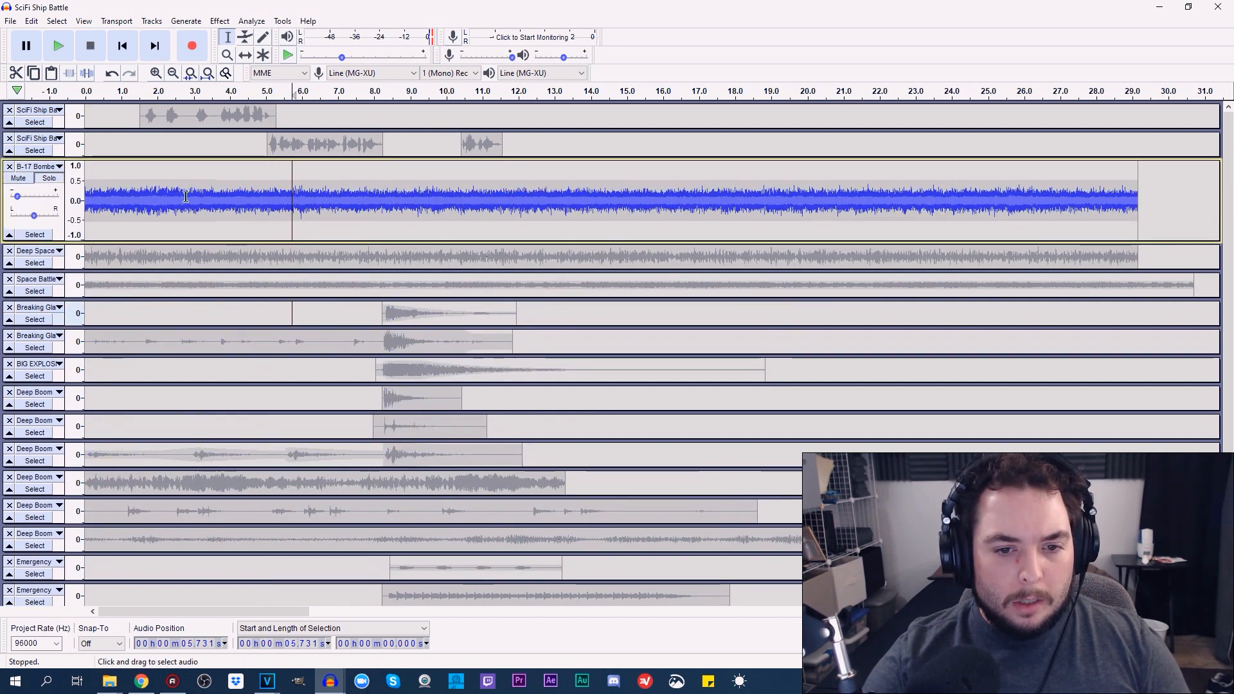
left_click(58, 46)
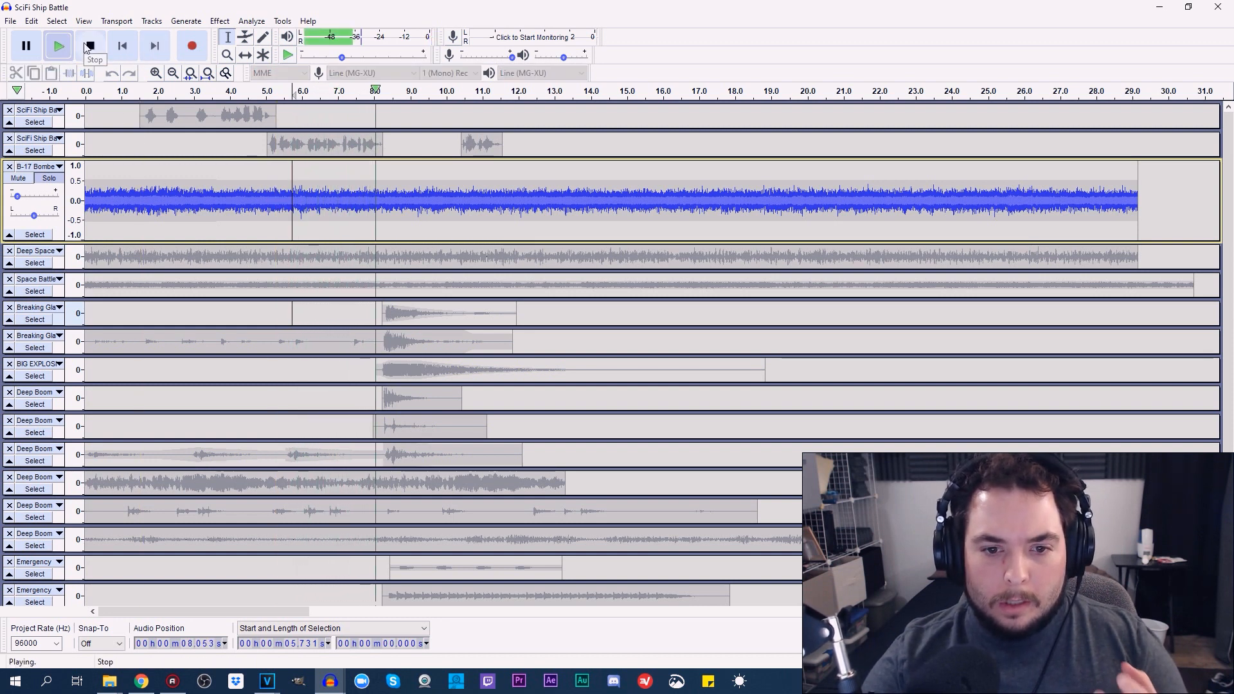
left_click(88, 45)
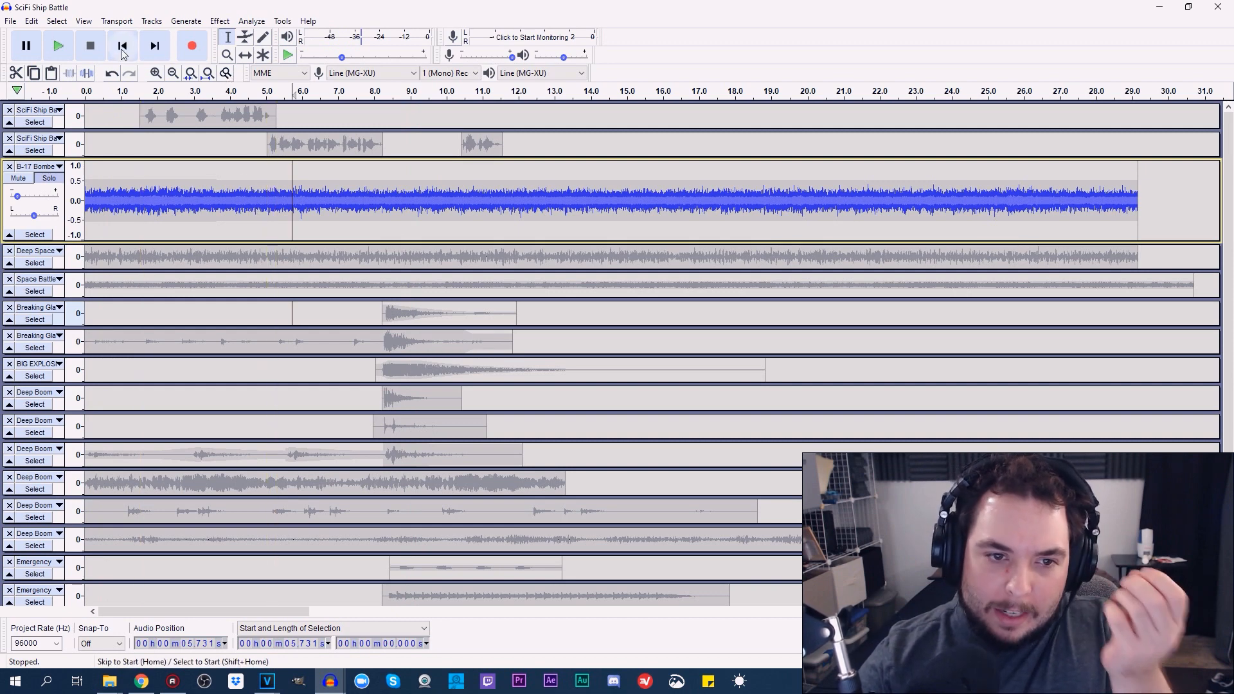
left_click(49, 180)
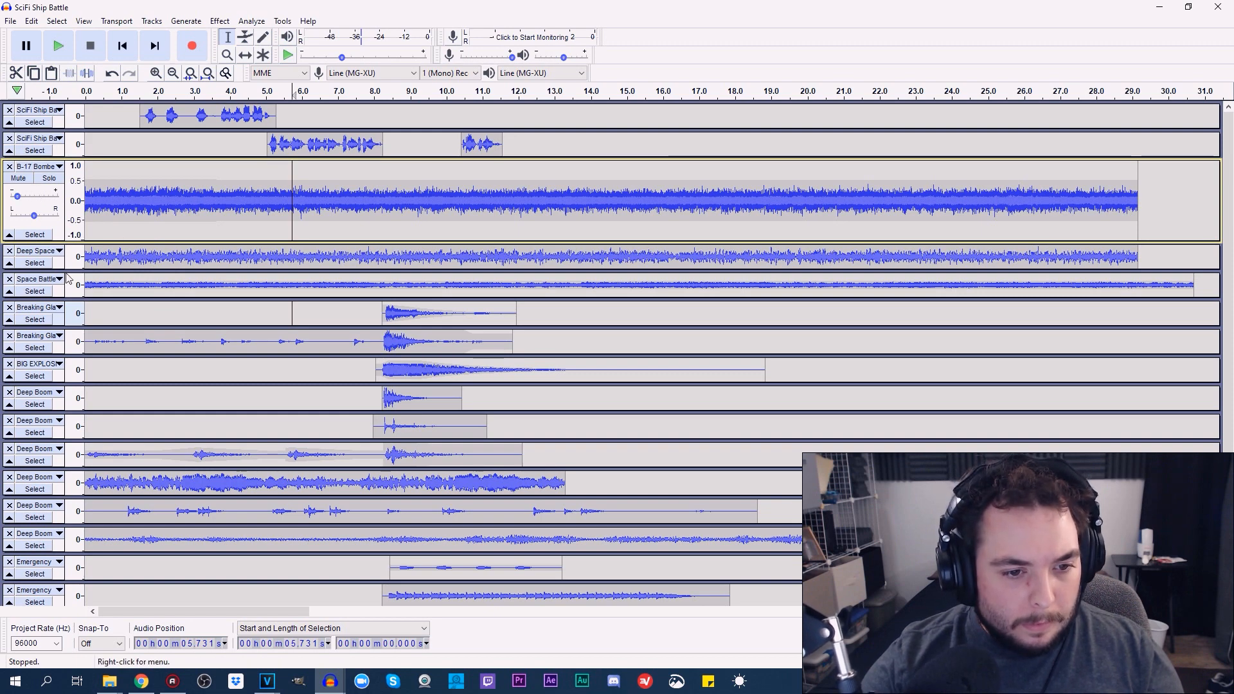
Enlarge the Deep Space track, solo it and play it from about 5.73 s
left_click_drag(64, 276, 64, 383)
left_click(49, 262)
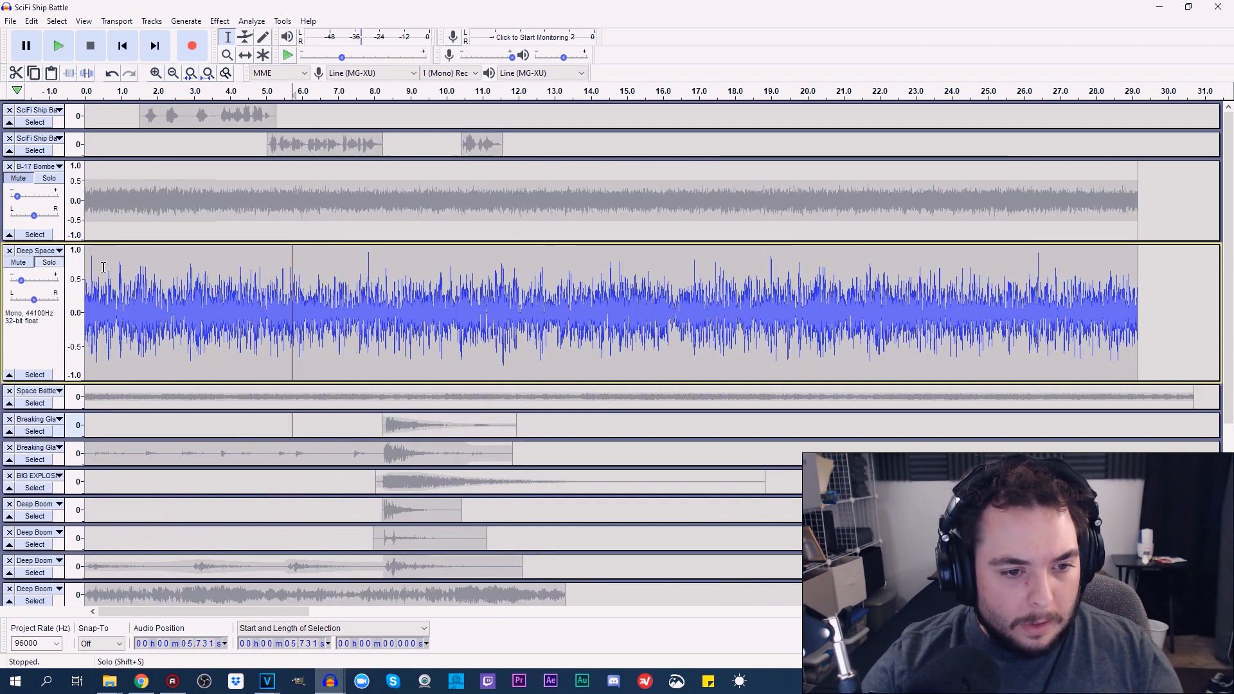
left_click(58, 46)
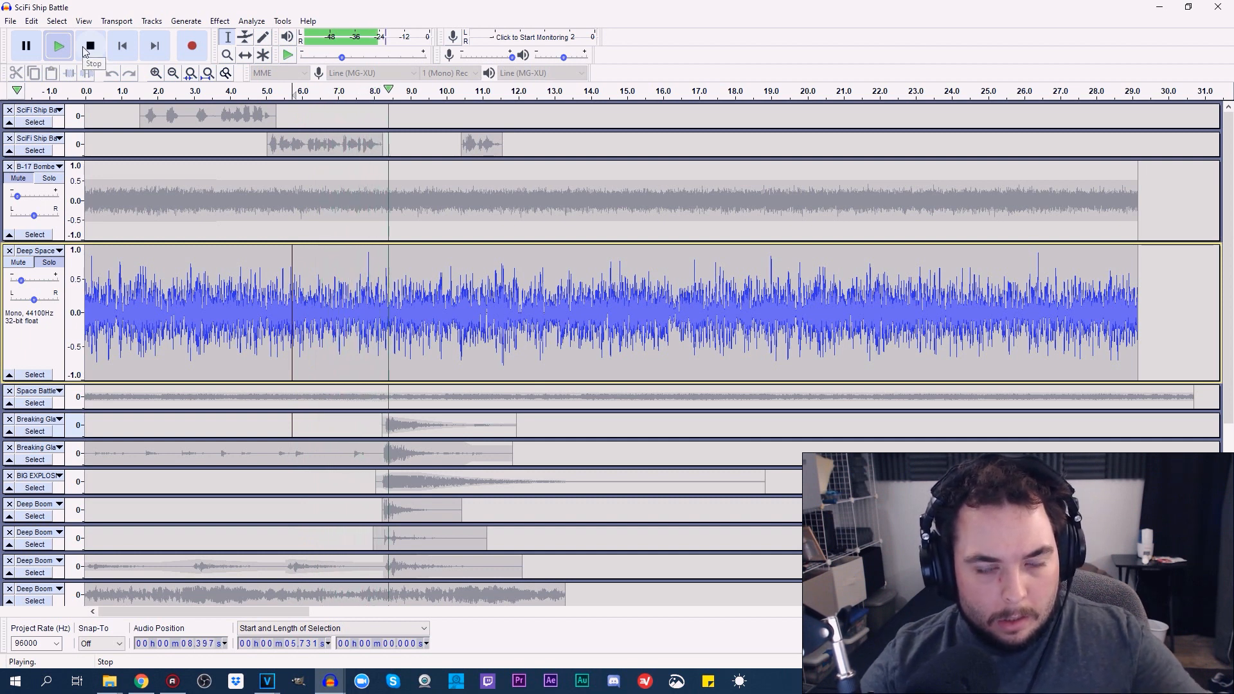
left_click(84, 51)
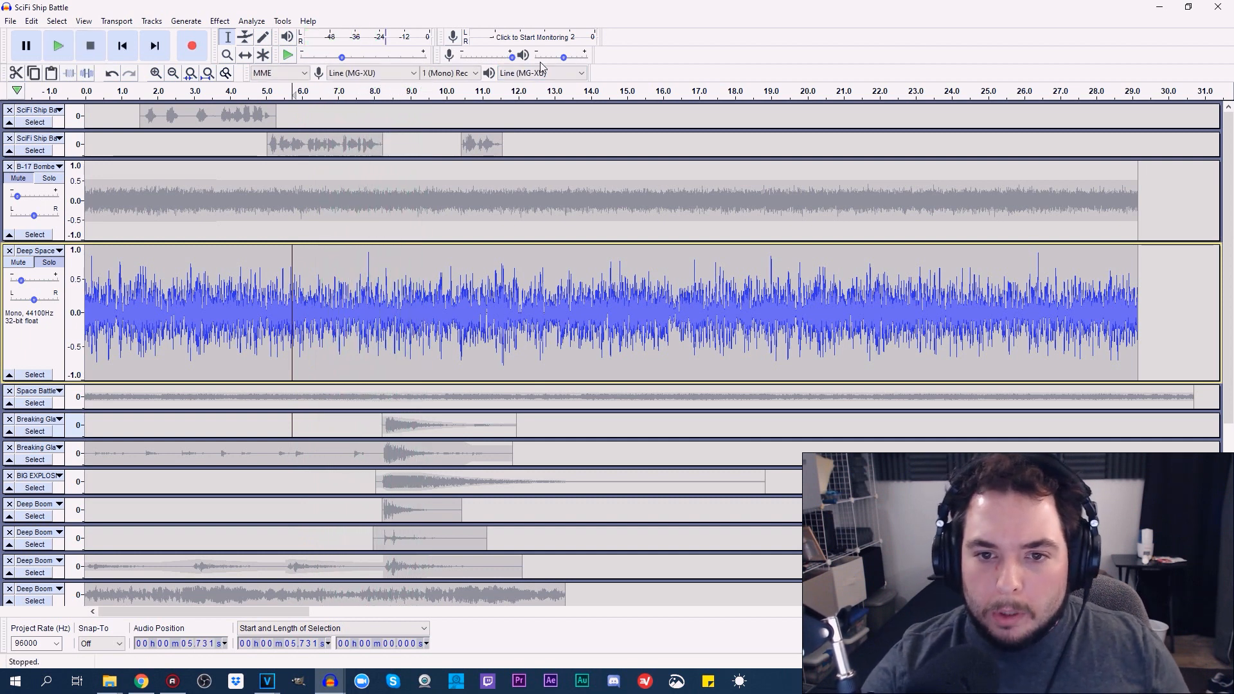
Raise the playback volume to maximum and replay the soloed Deep Space track
left_click_drag(563, 58, 586, 57)
left_click(70, 56)
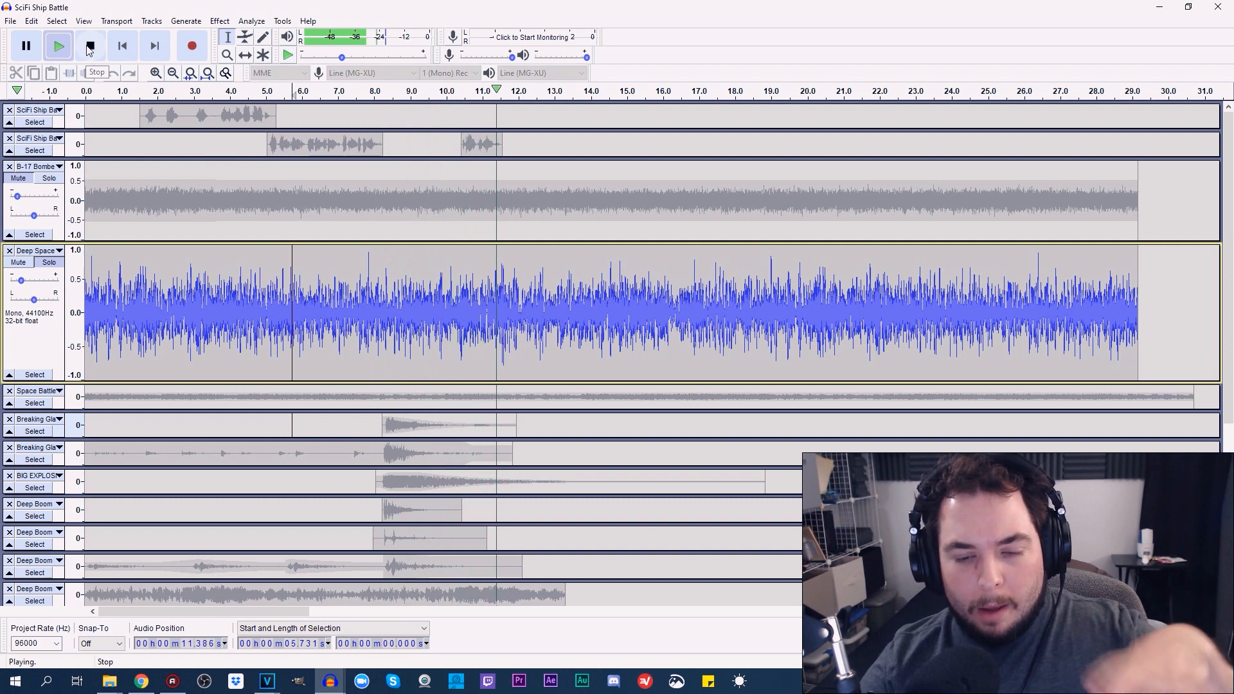
left_click(90, 47)
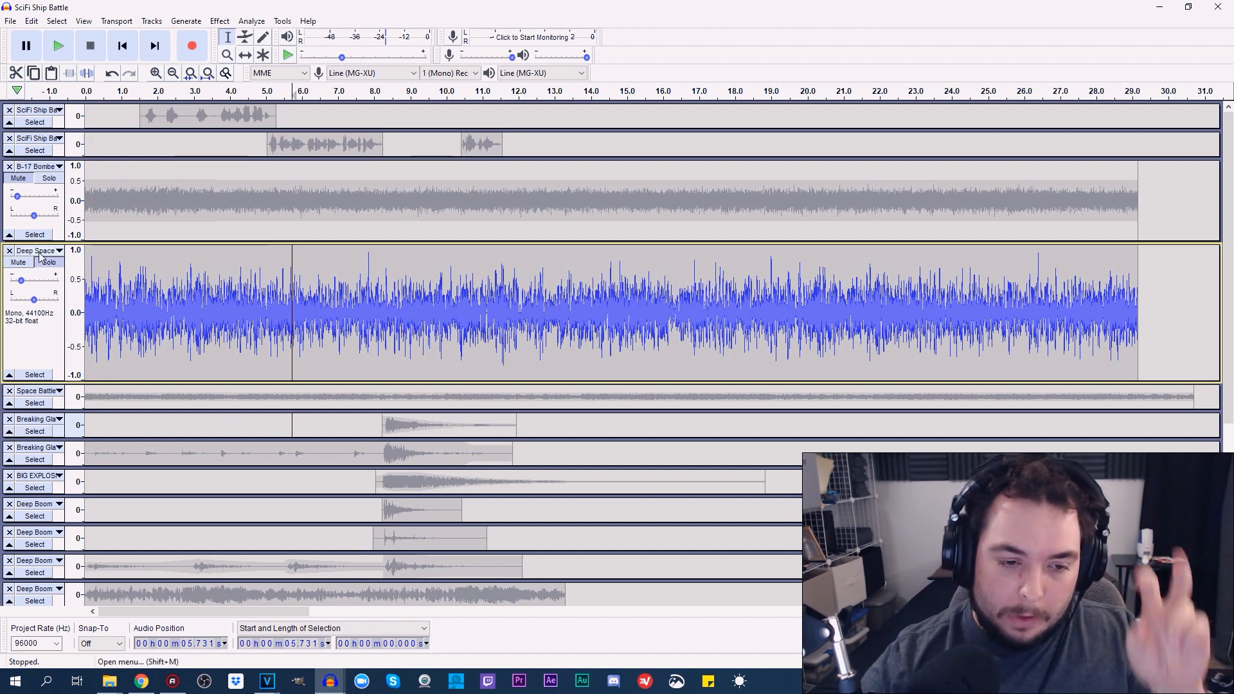
Shrink the Deep Space track, enlarge and solo the Space Battle track, and play it from about 2.08 s
mouse_move(62, 383)
left_mouse_down()
mouse_move(63, 310)
mouse_move(63, 376)
left_mouse_up()
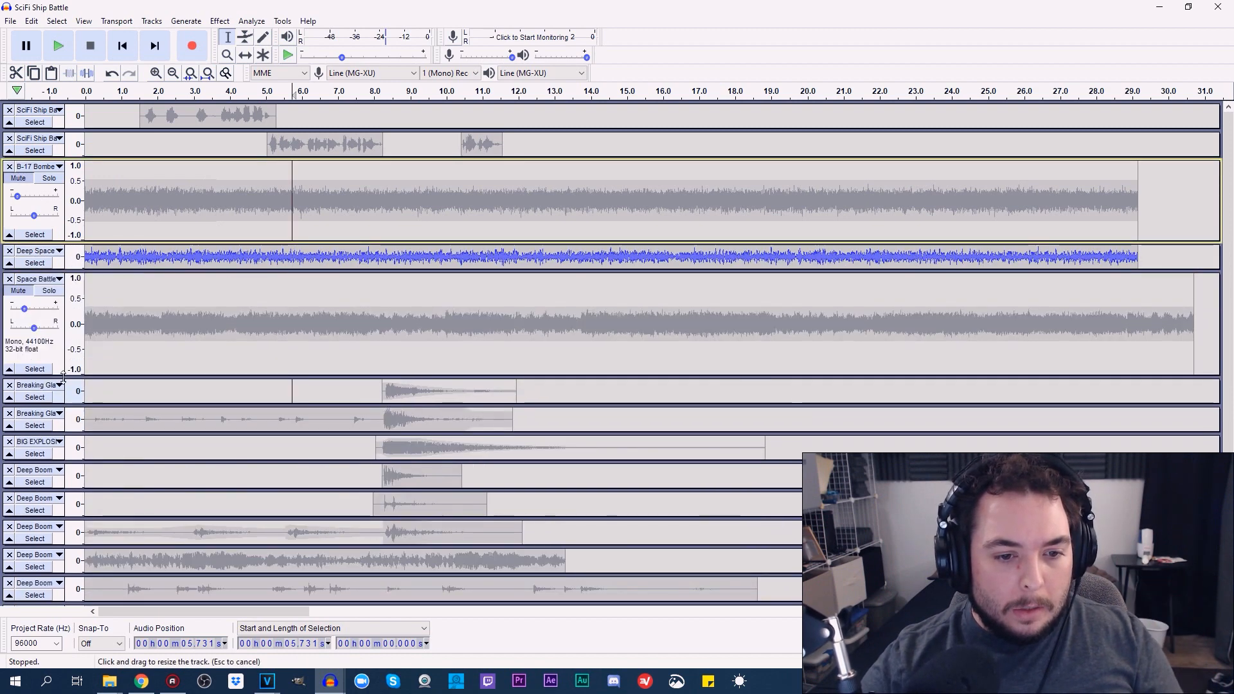
left_click(49, 291)
left_click(160, 318)
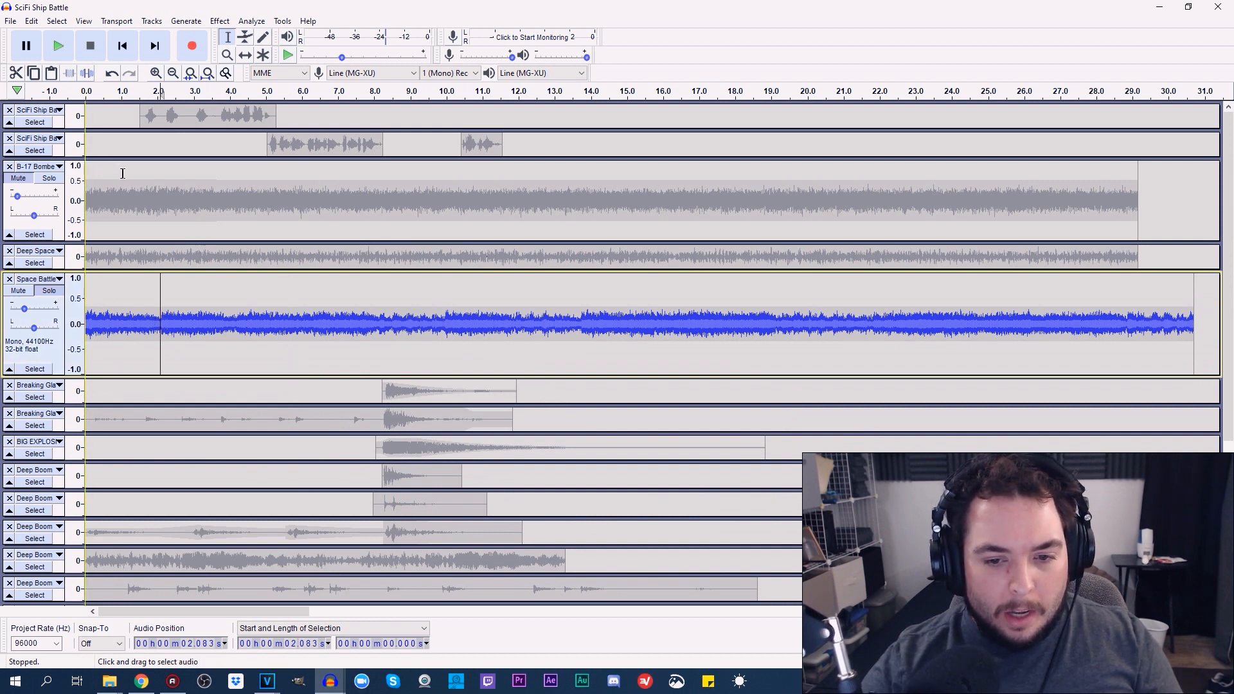
left_click(58, 46)
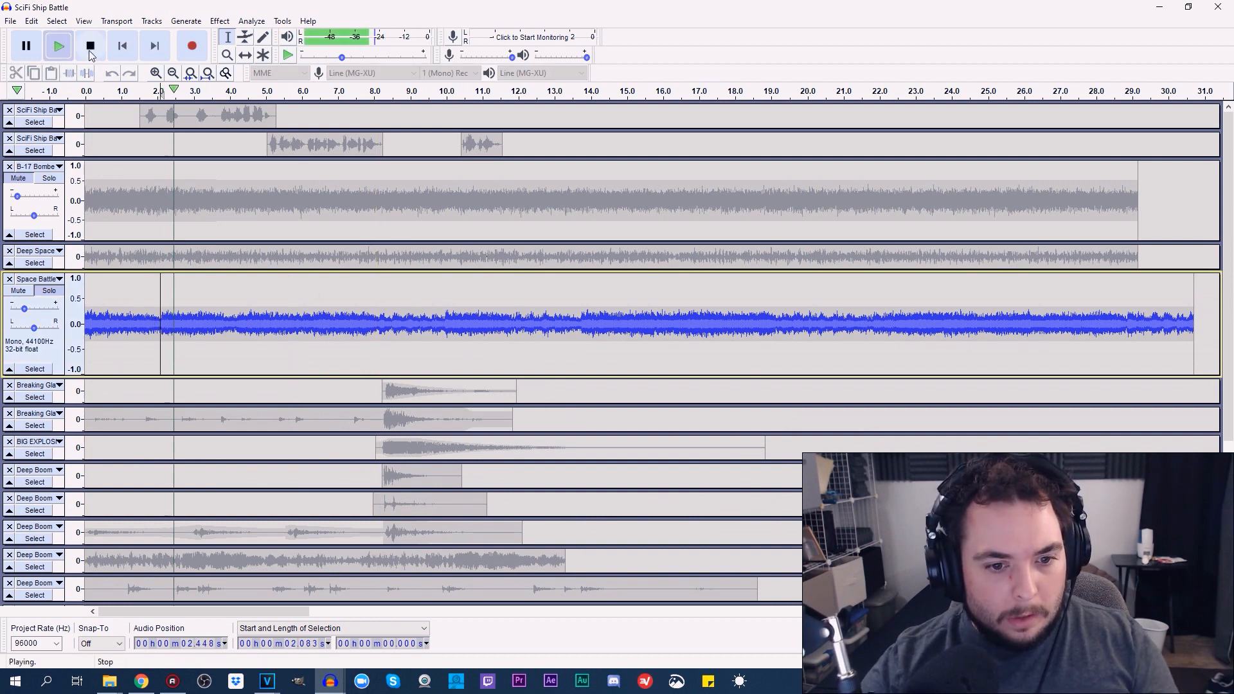
left_click(90, 51)
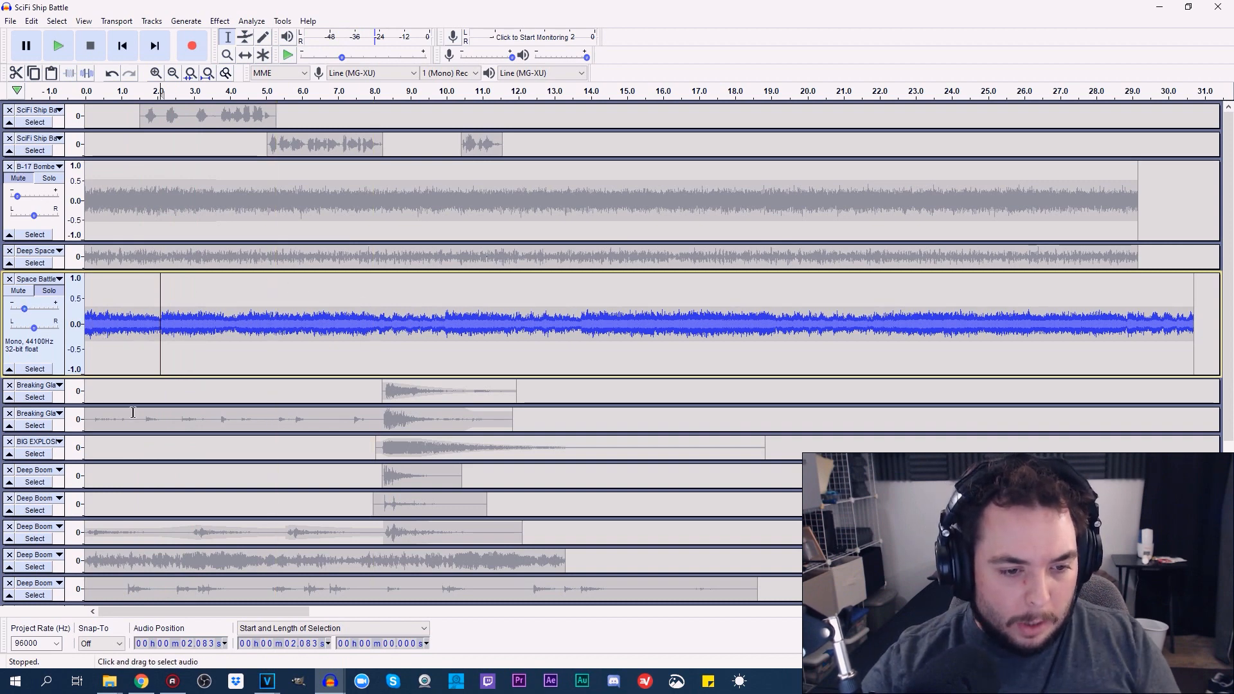
Replay the soloed Space Battle track from about 2.08 s
mouse_move(1228, 430)
left_mouse_down()
mouse_move(1231, 586)
mouse_move(1228, 427)
left_mouse_up()
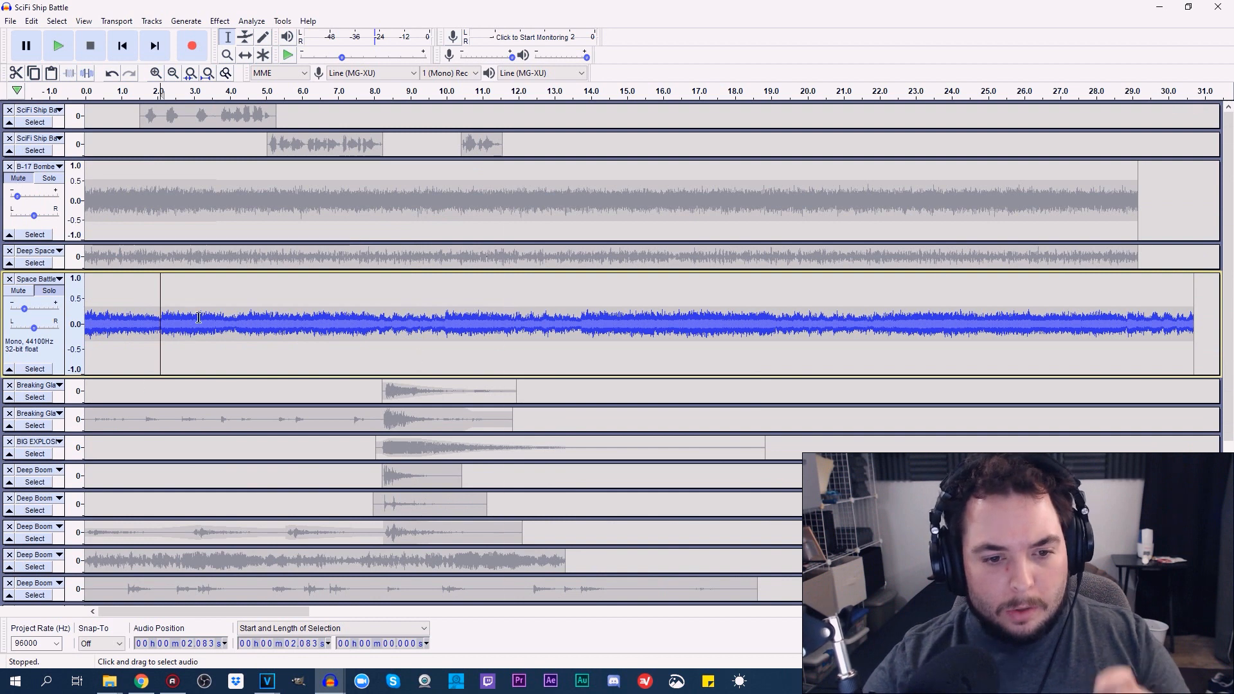
key("space")
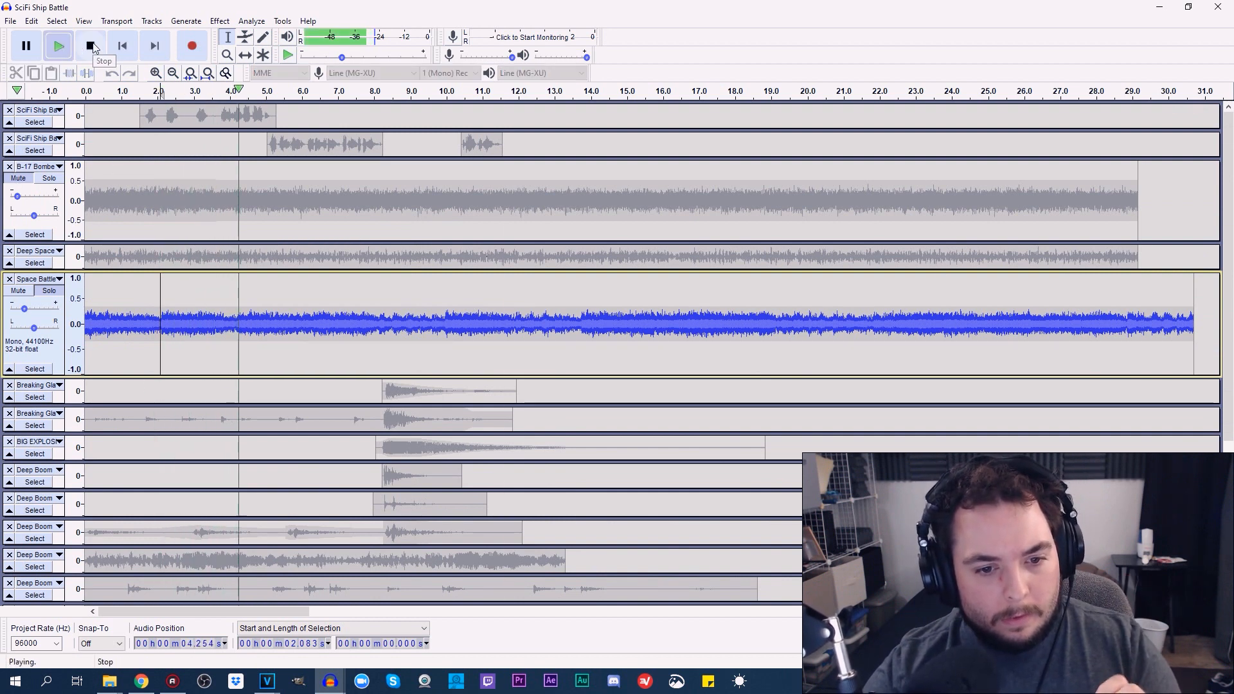
left_click(93, 47)
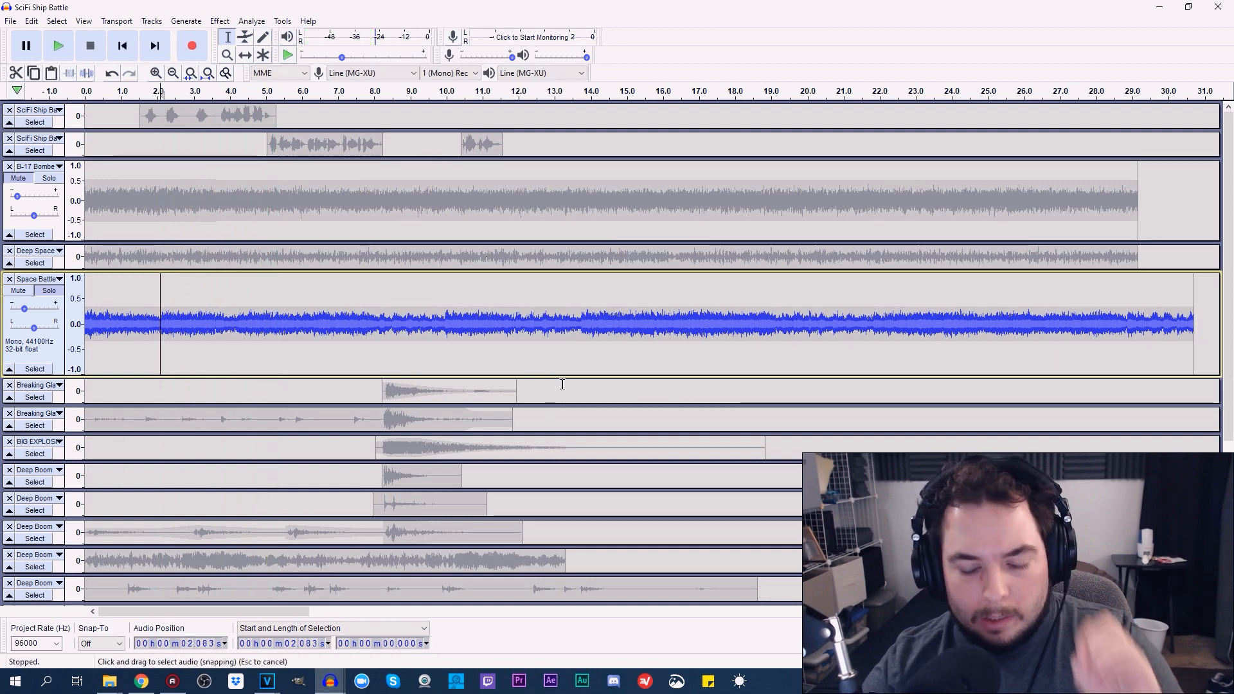
Shrink the Space Battle track, enlarge and solo the fourth Deep Boom track, and play it from about 2.08 s
left_click_drag(1231, 313, 1231, 418)
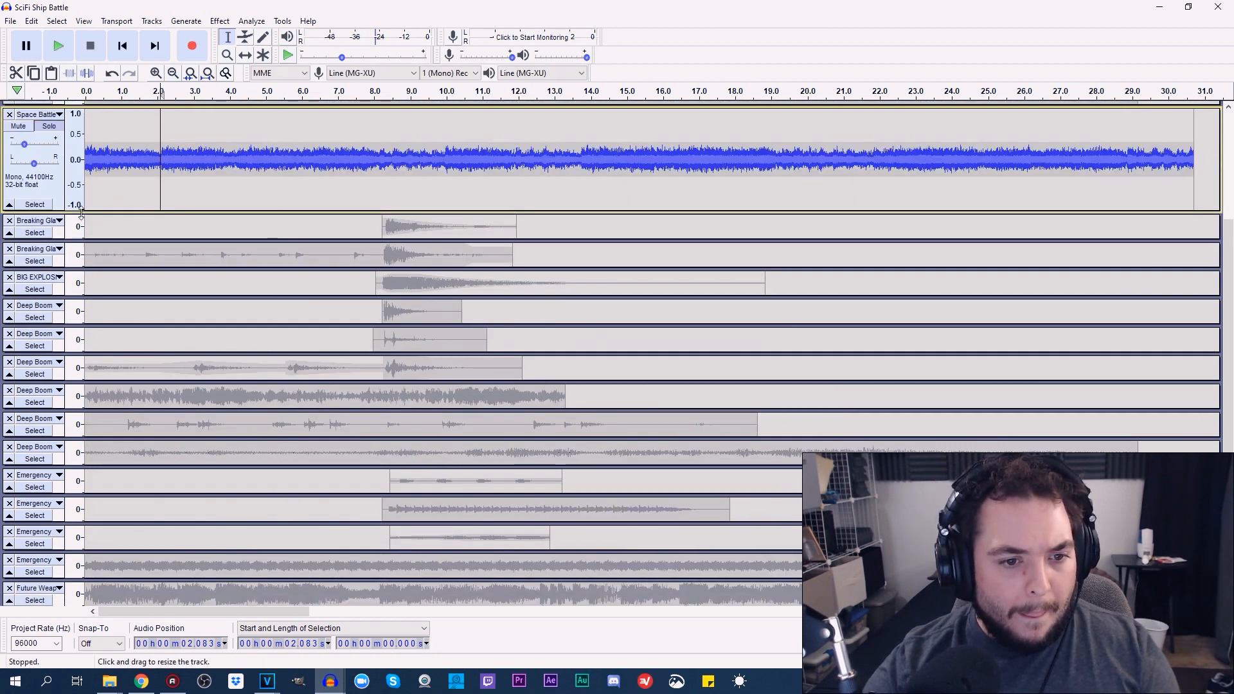
left_click_drag(81, 211, 81, 134)
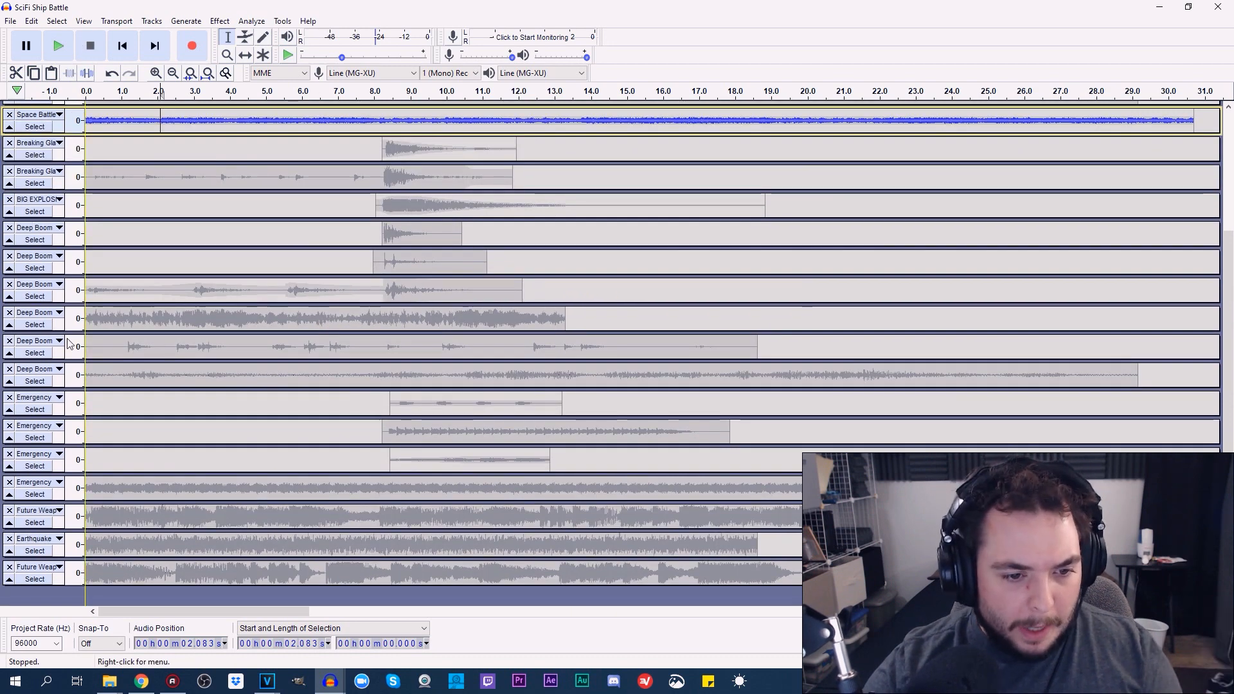
left_click_drag(74, 332, 74, 430)
left_click(49, 325)
left_click(58, 46)
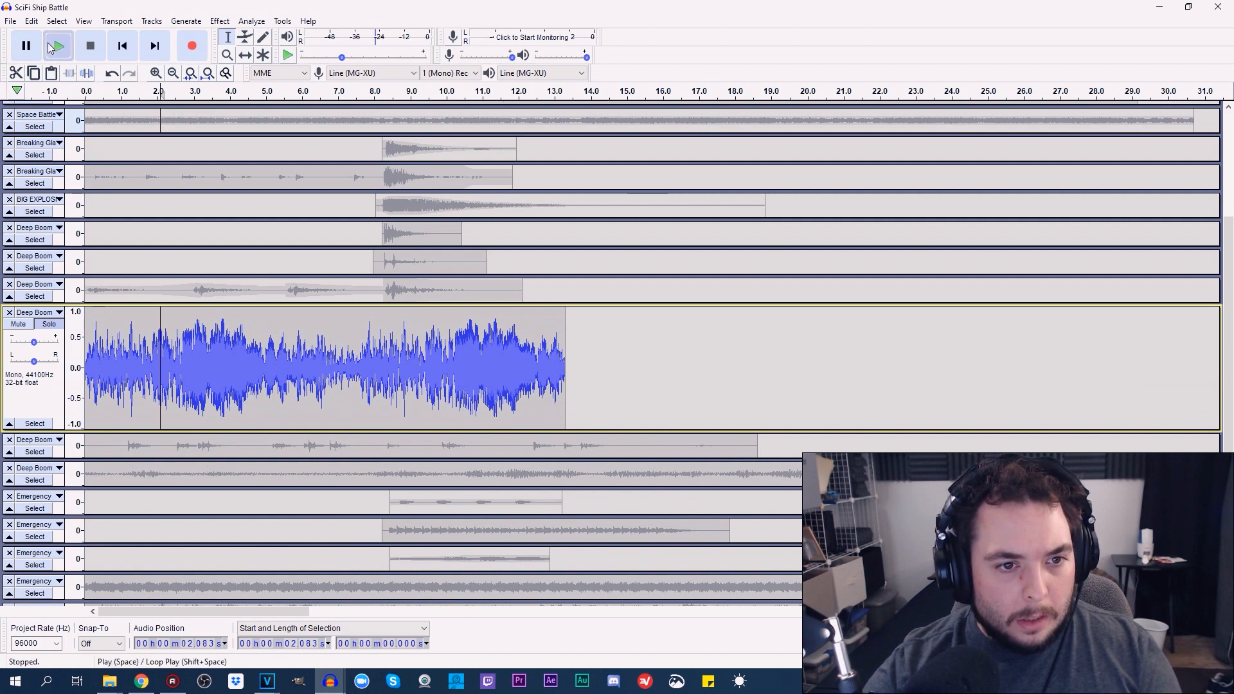
Stop playback and replay the soloed fourth Deep Boom track from the start of the project
left_click(91, 45)
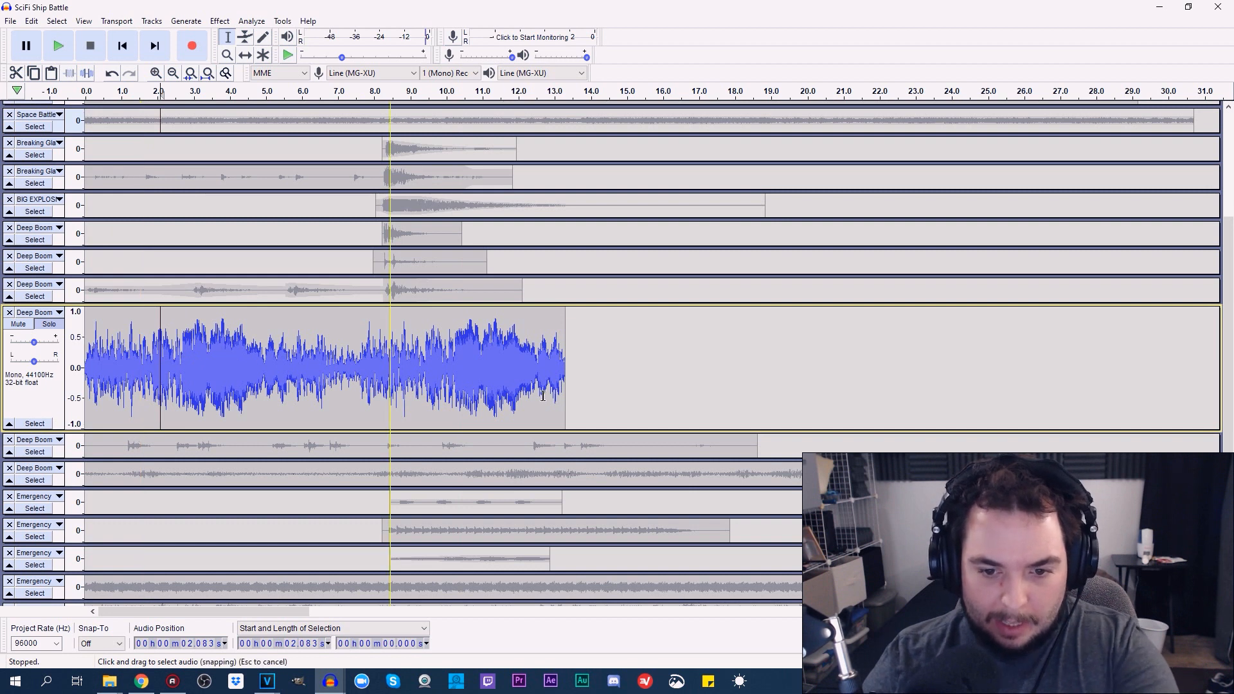
left_click(123, 46)
left_click(58, 46)
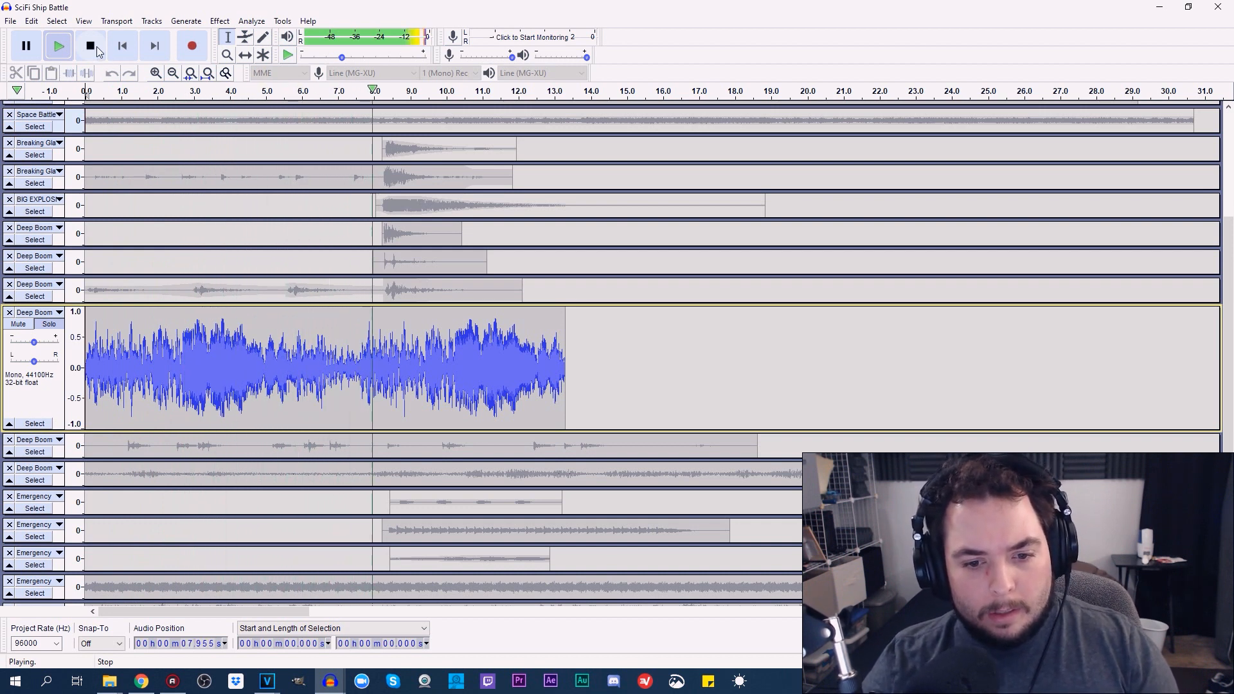
left_click(91, 46)
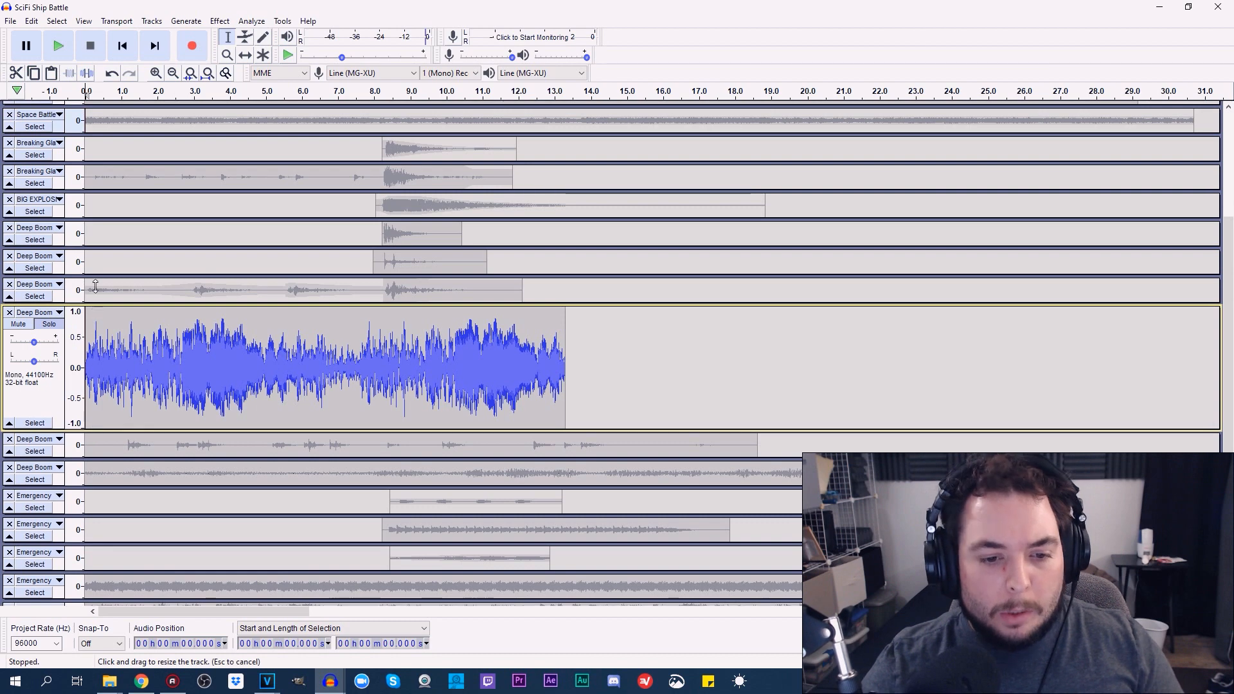
Shrink the fourth Deep Boom track, solo the enlarged fifth one, play it from about 0.78 s, and raise its gain slightly
left_click_drag(90, 434, 318, 316)
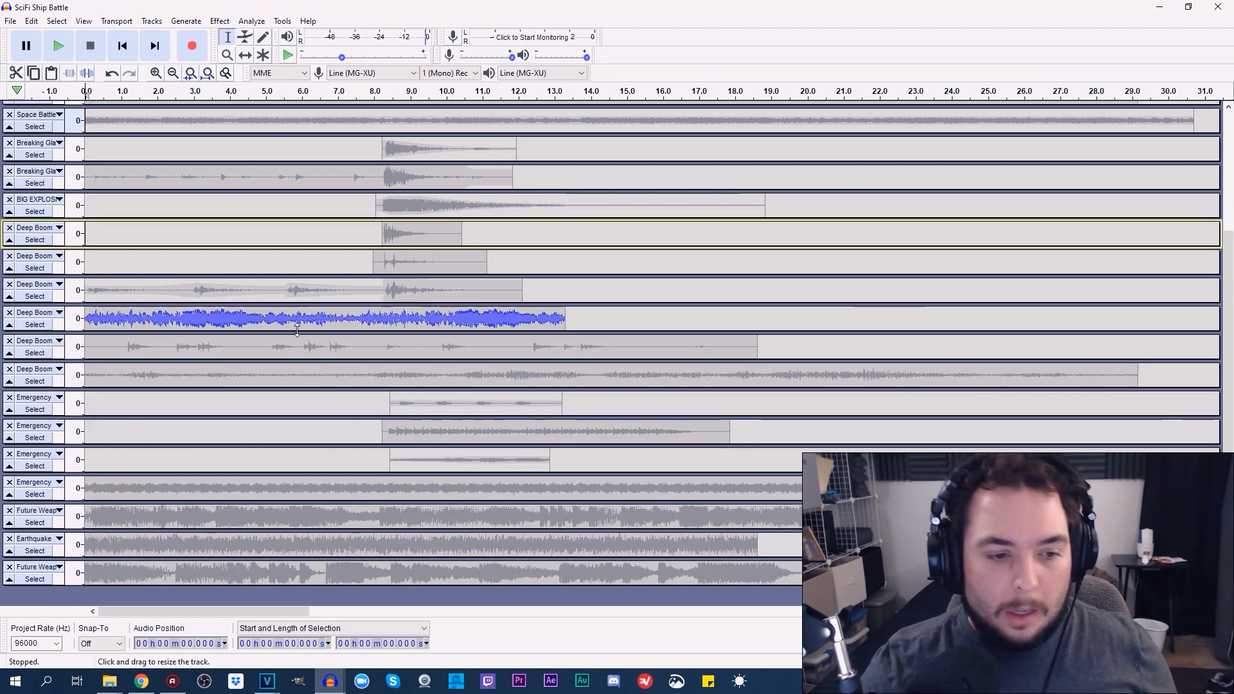
left_click_drag(152, 361, 153, 437)
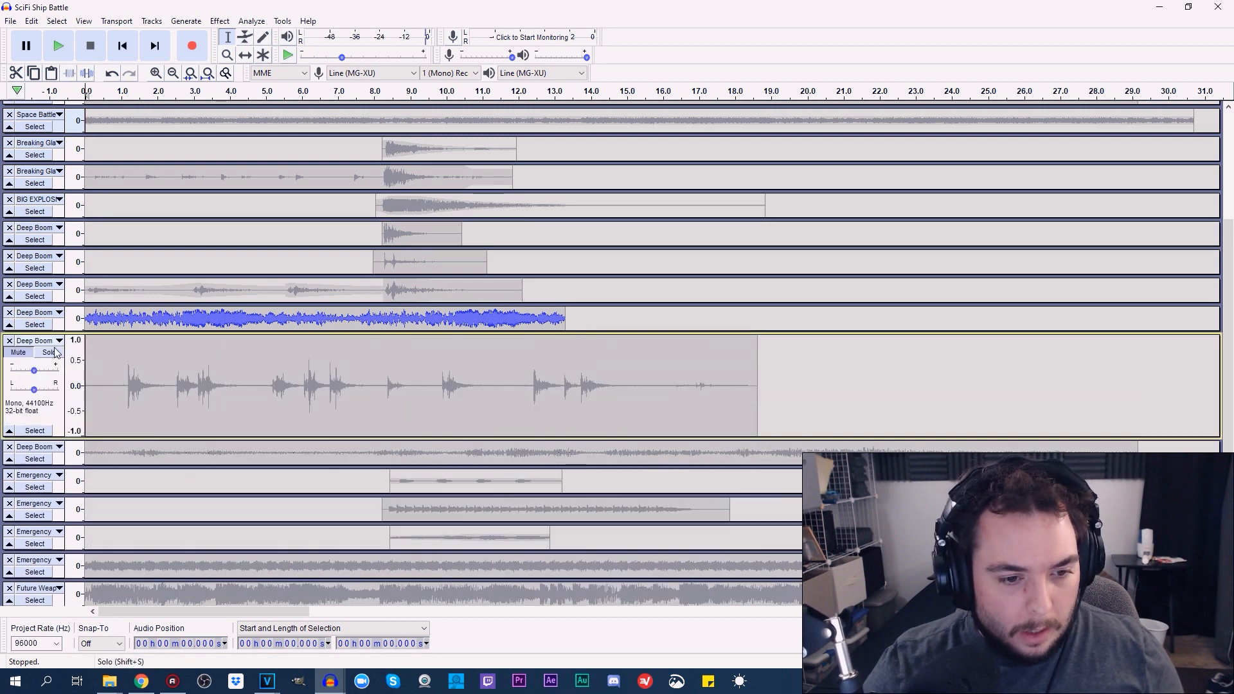
left_click(54, 356)
left_click(111, 369)
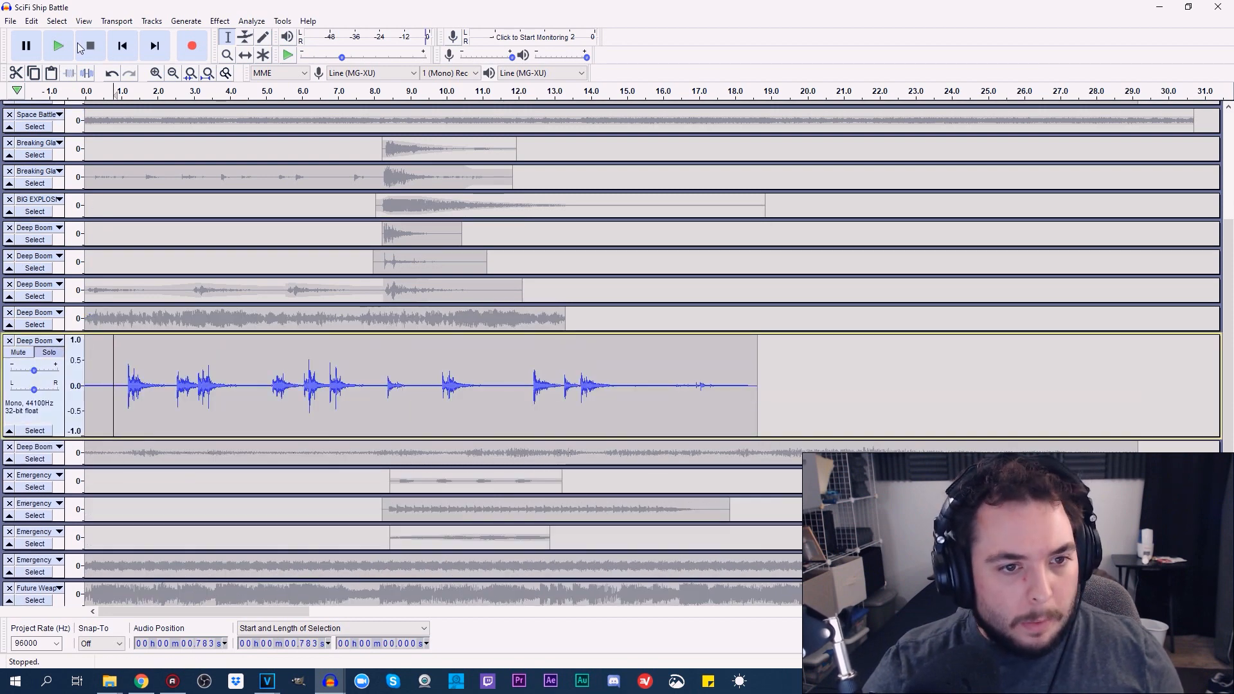
left_click(58, 46)
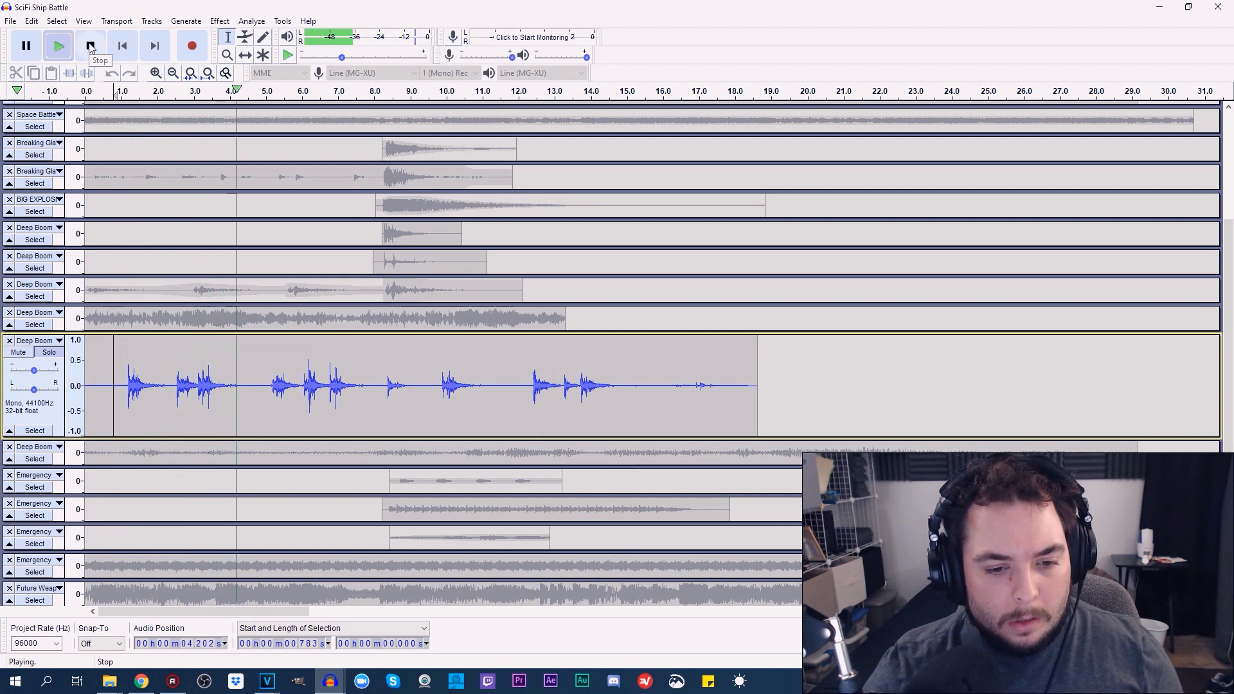
left_click(90, 47)
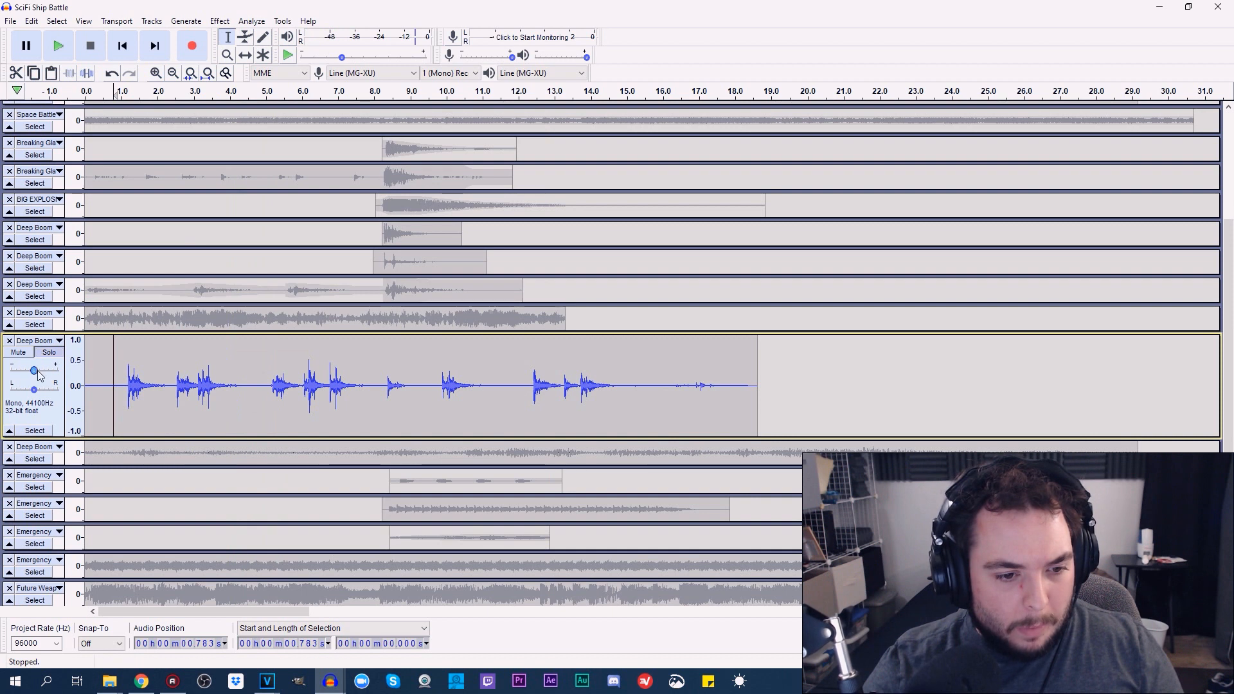
left_click_drag(34, 371, 37, 371)
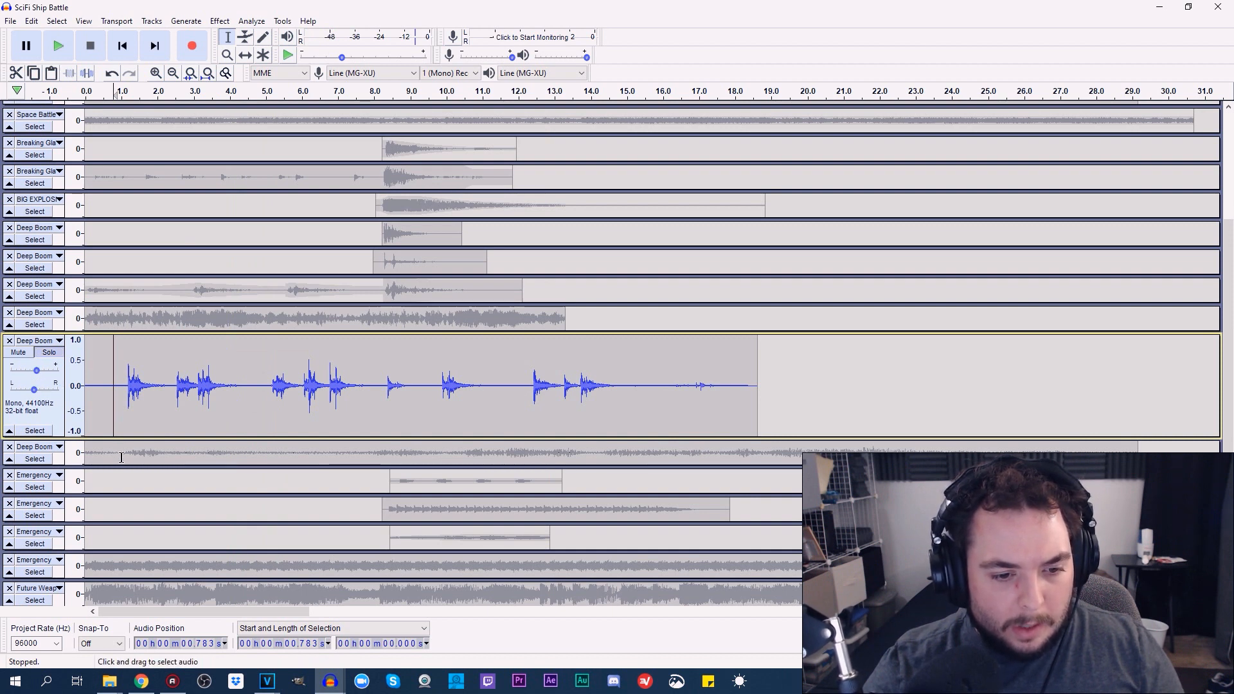
Shrink the fifth Deep Boom track, then enlarge and solo the sixth one
left_click_drag(118, 438, 79, 323)
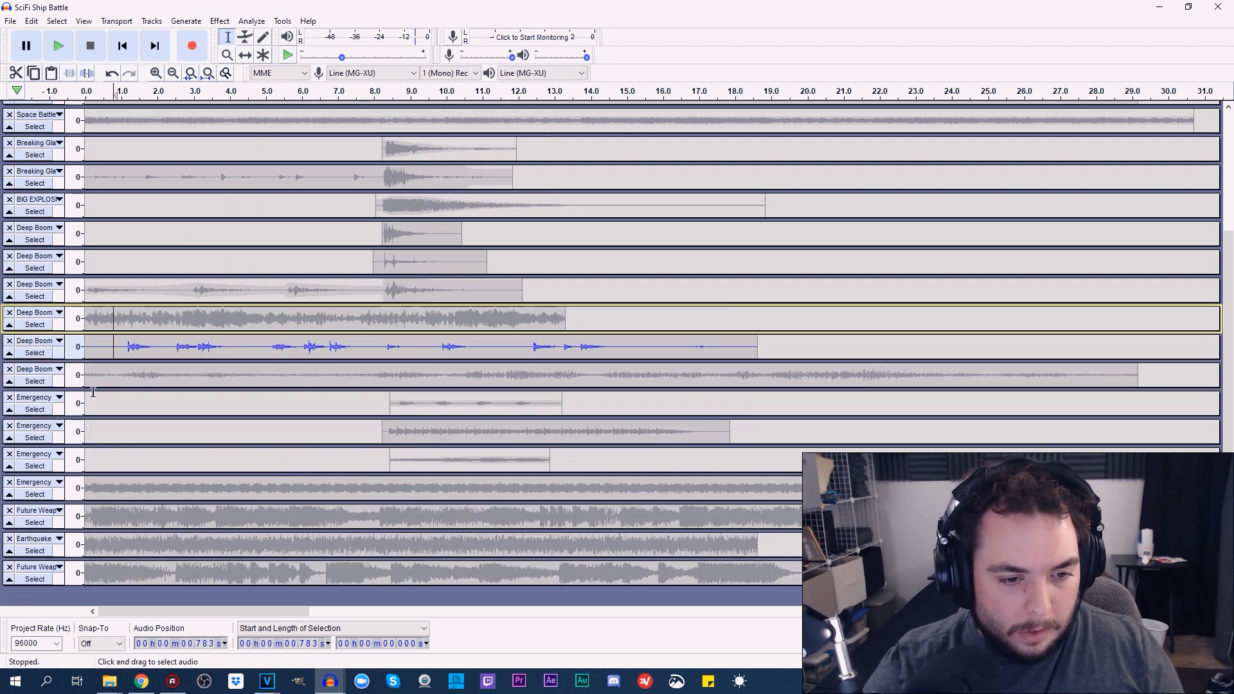
left_click_drag(94, 403, 99, 451)
left_click_drag(104, 390, 90, 473)
left_click(59, 387)
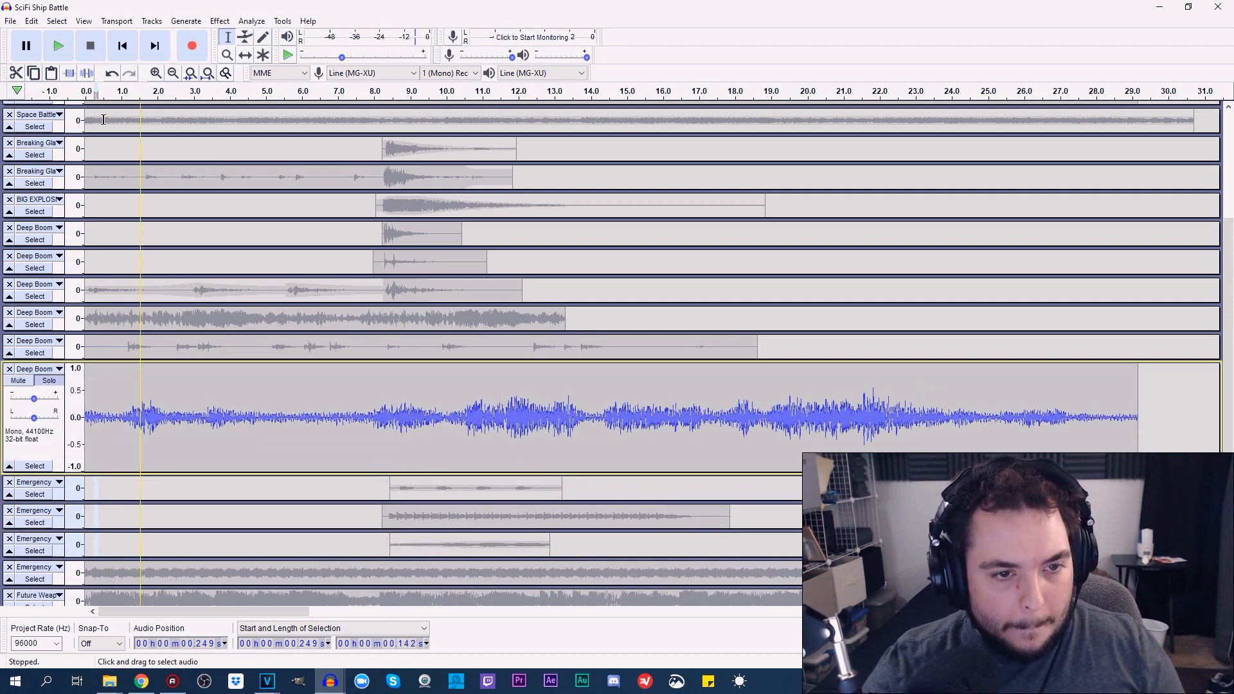
Play the soloed sixth Deep Boom track from about 0.59 s and stop it after the rumble swells
left_click(58, 46)
left_click(90, 51)
left_click(108, 418)
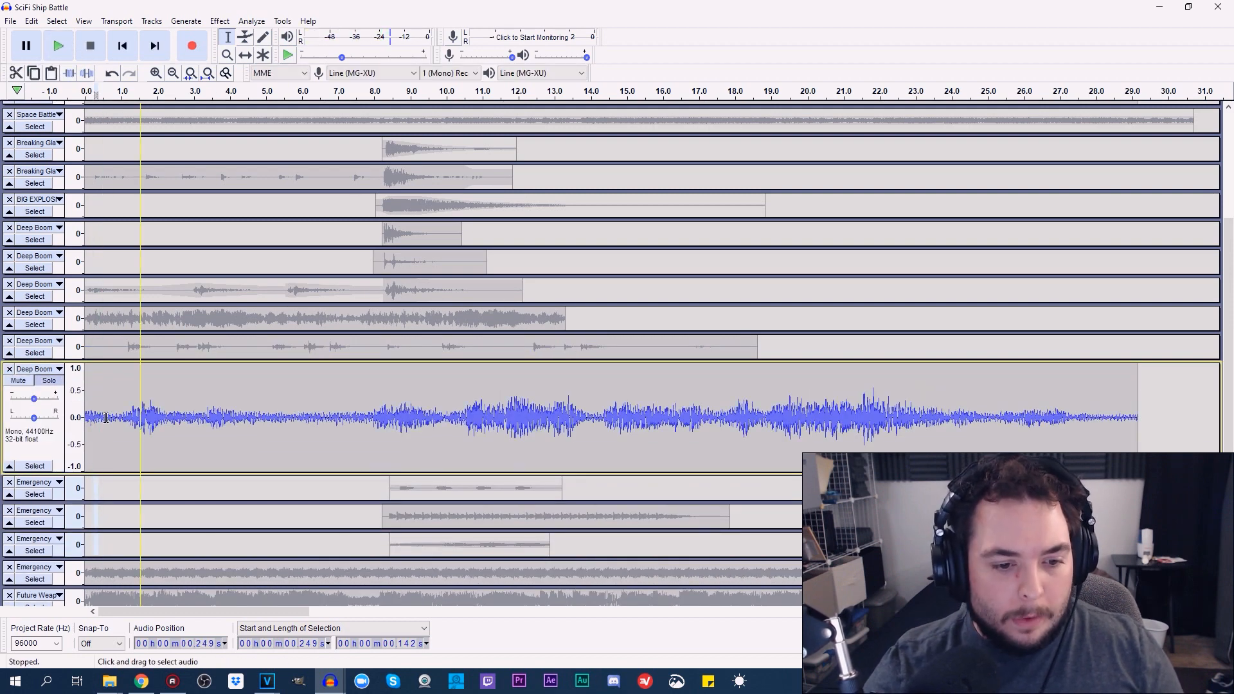
left_click(58, 45)
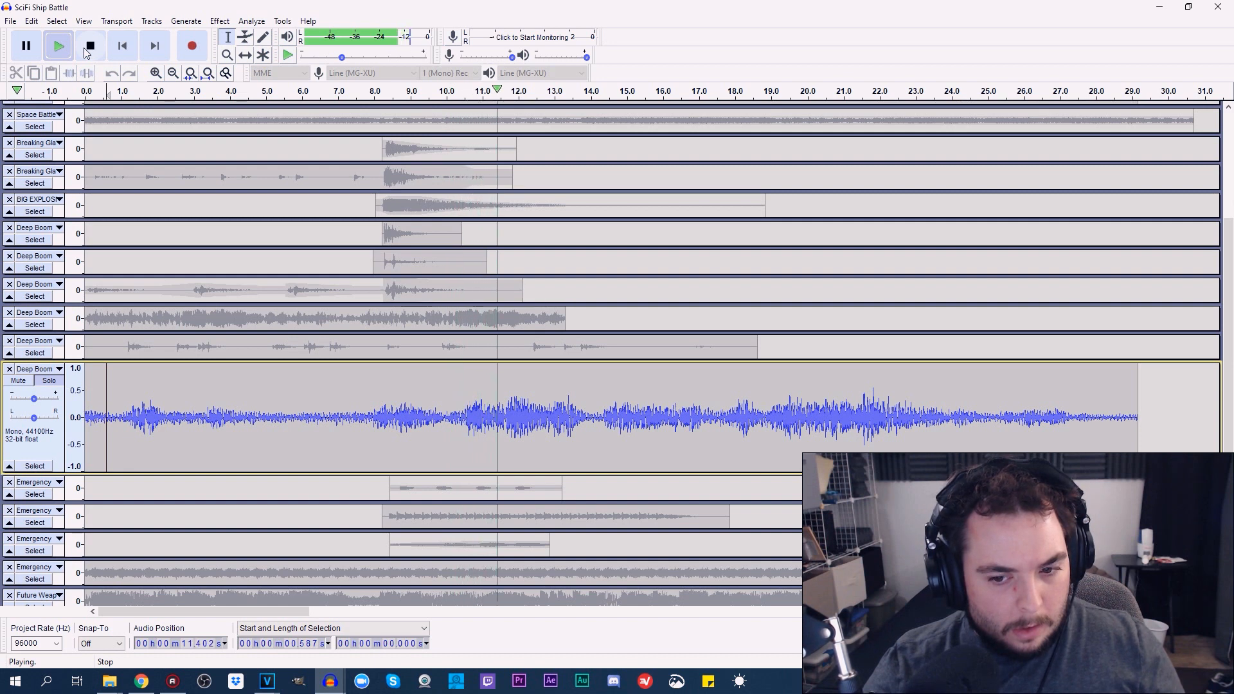
left_click(89, 46)
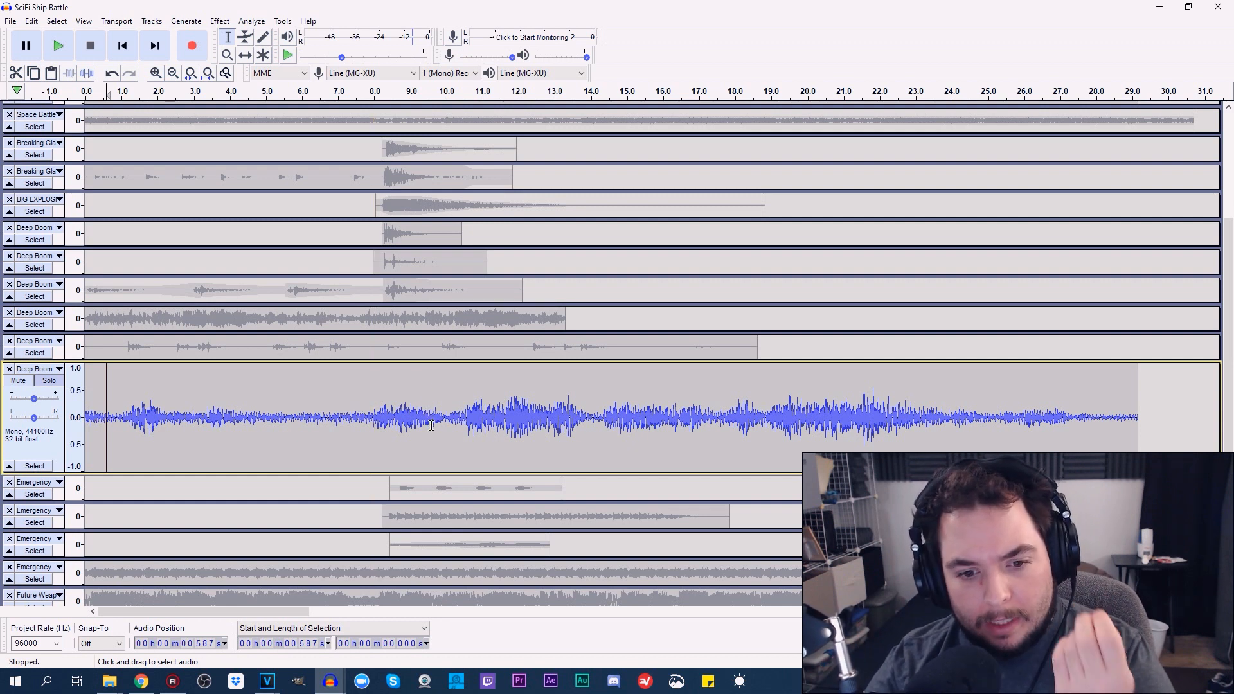
Enlarge and solo the first Emergency track, select its clip after the explosion, and play it
left_click(391, 411)
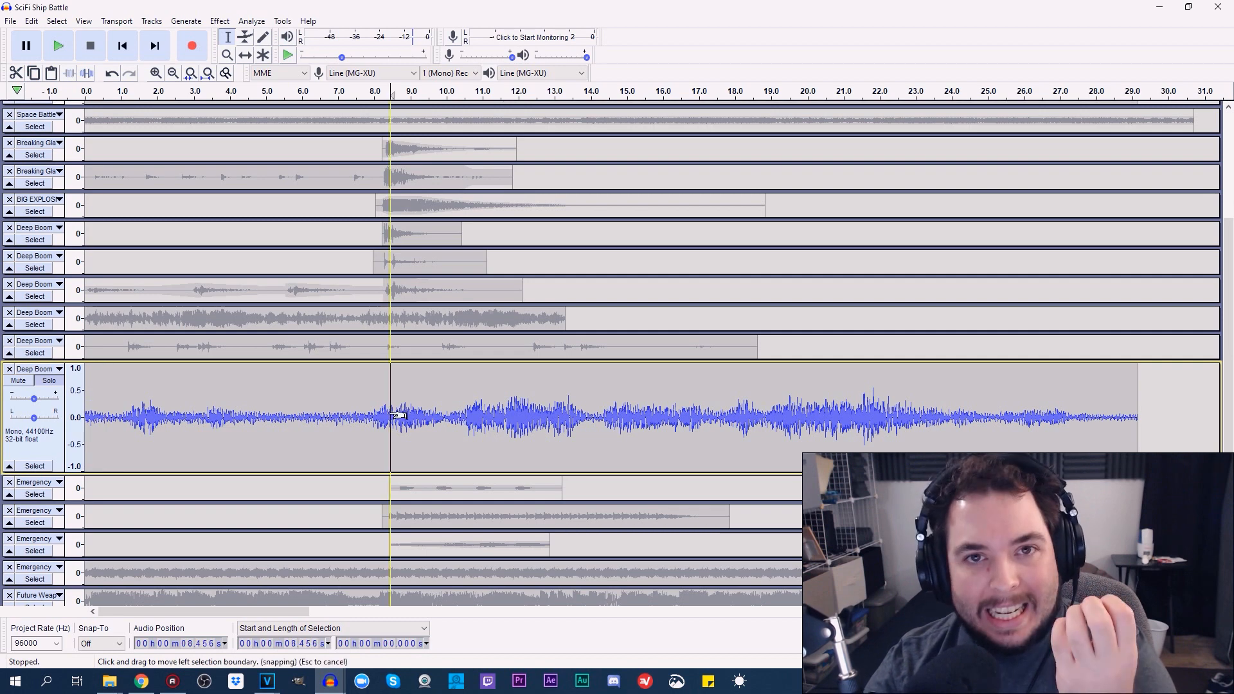
scroll(307, 456, "down", 3)
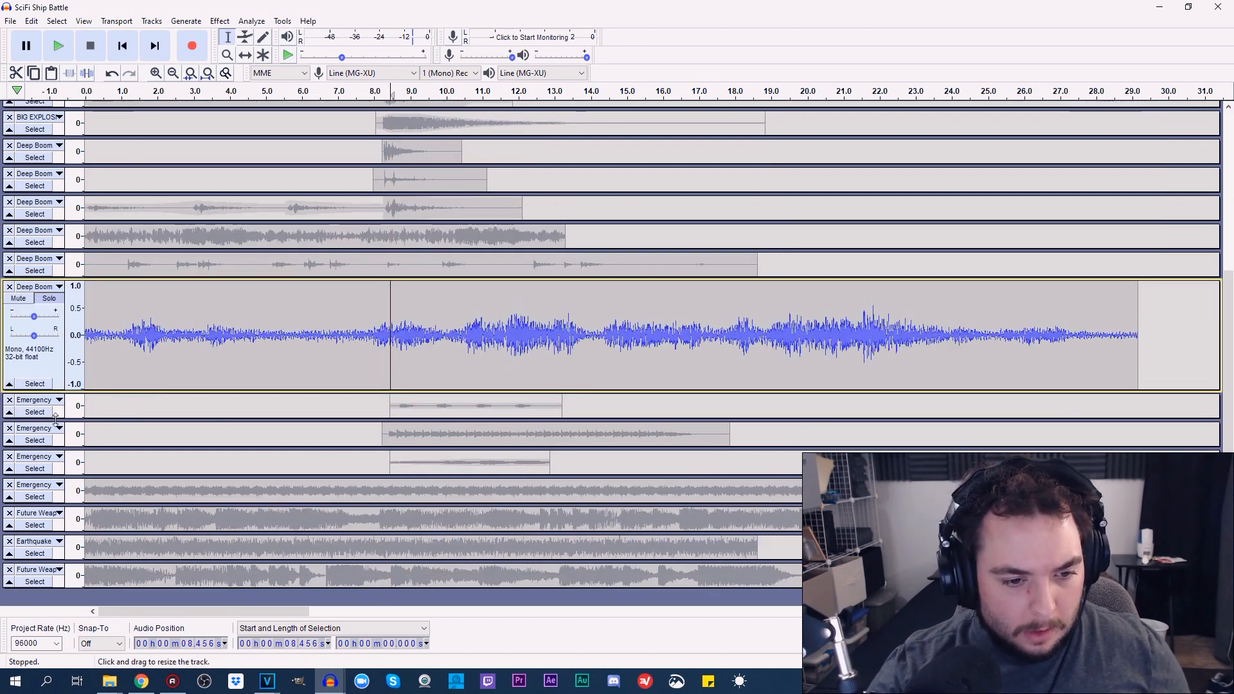
left_click_drag(56, 419, 340, 484)
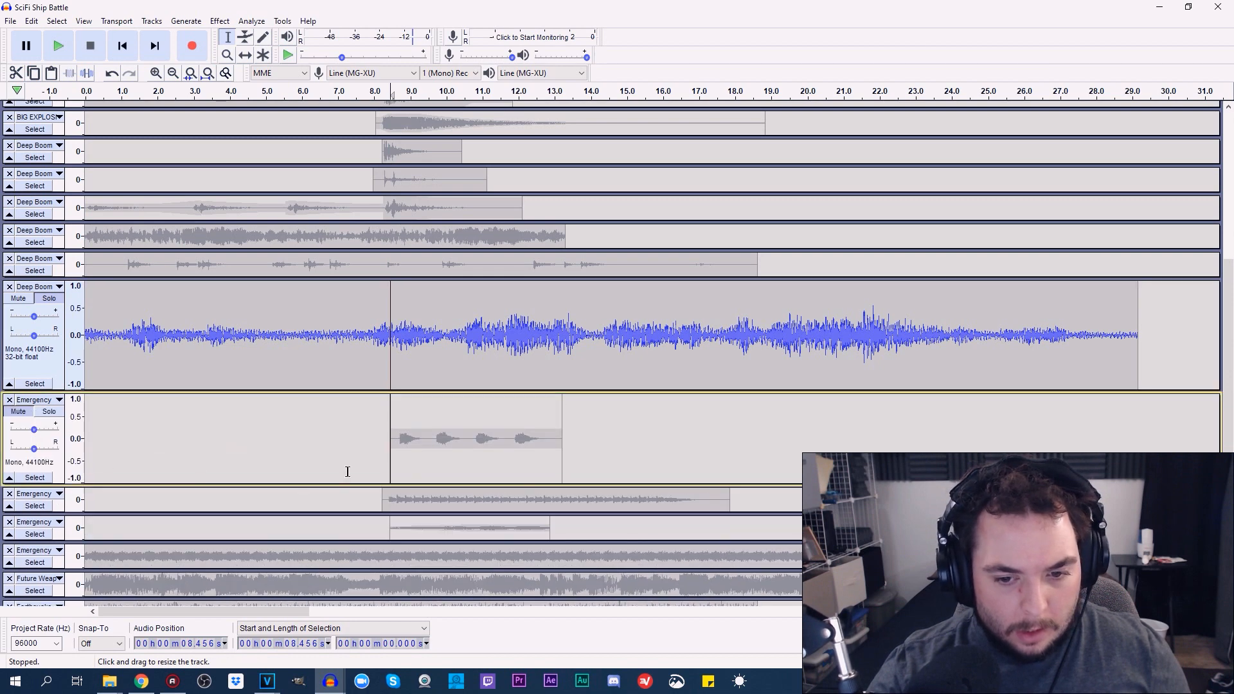
left_click(51, 413)
double_click(422, 453)
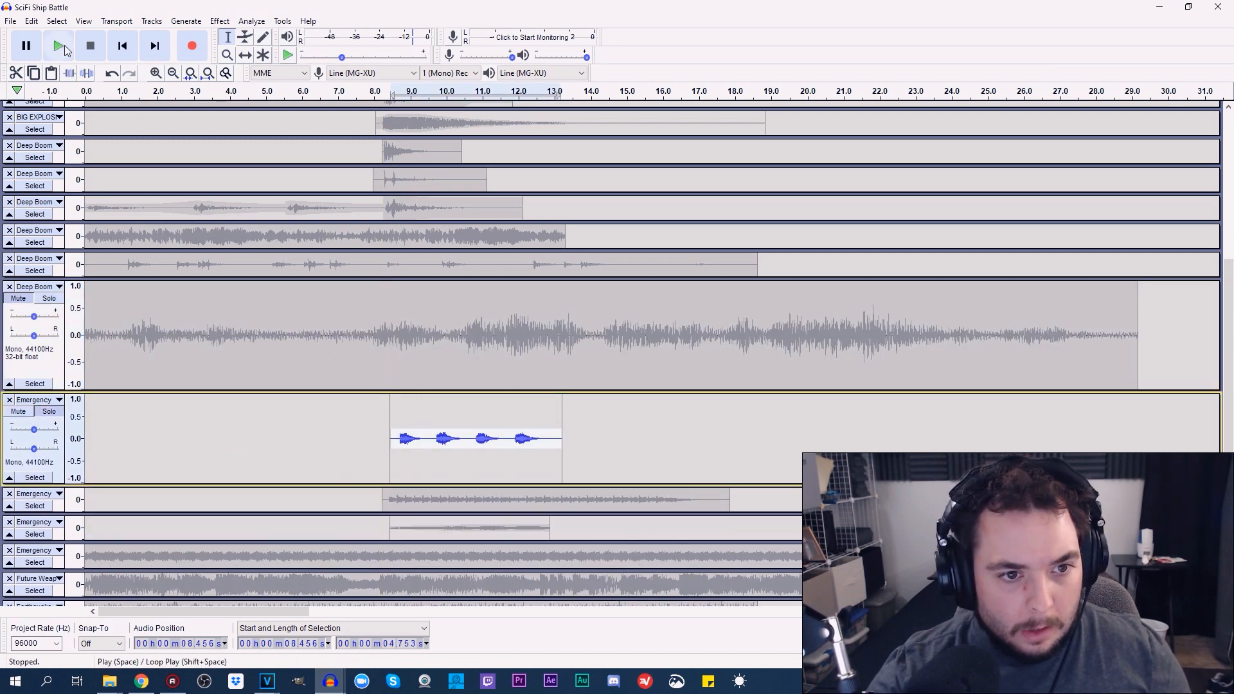
left_click(64, 46)
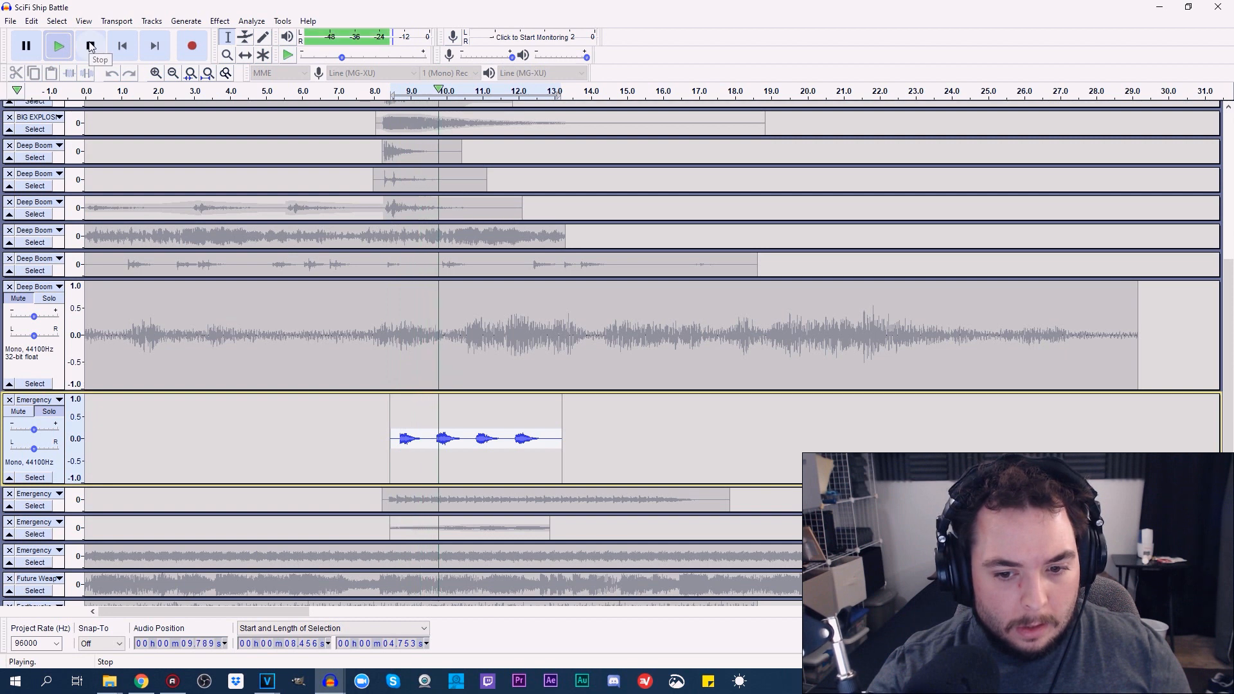
left_click(91, 47)
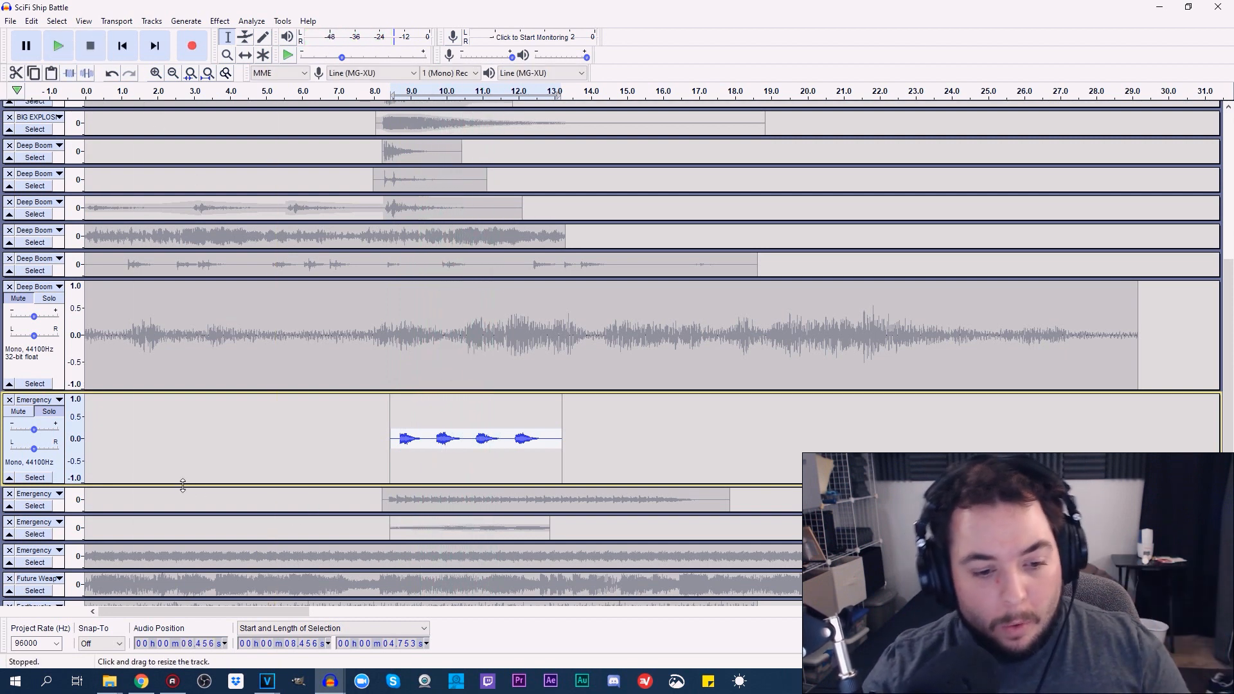
Shrink the first Emergency track, enlarge and solo the second one, and play its selected clip
left_click_drag(181, 485, 278, 503)
double_click(480, 487)
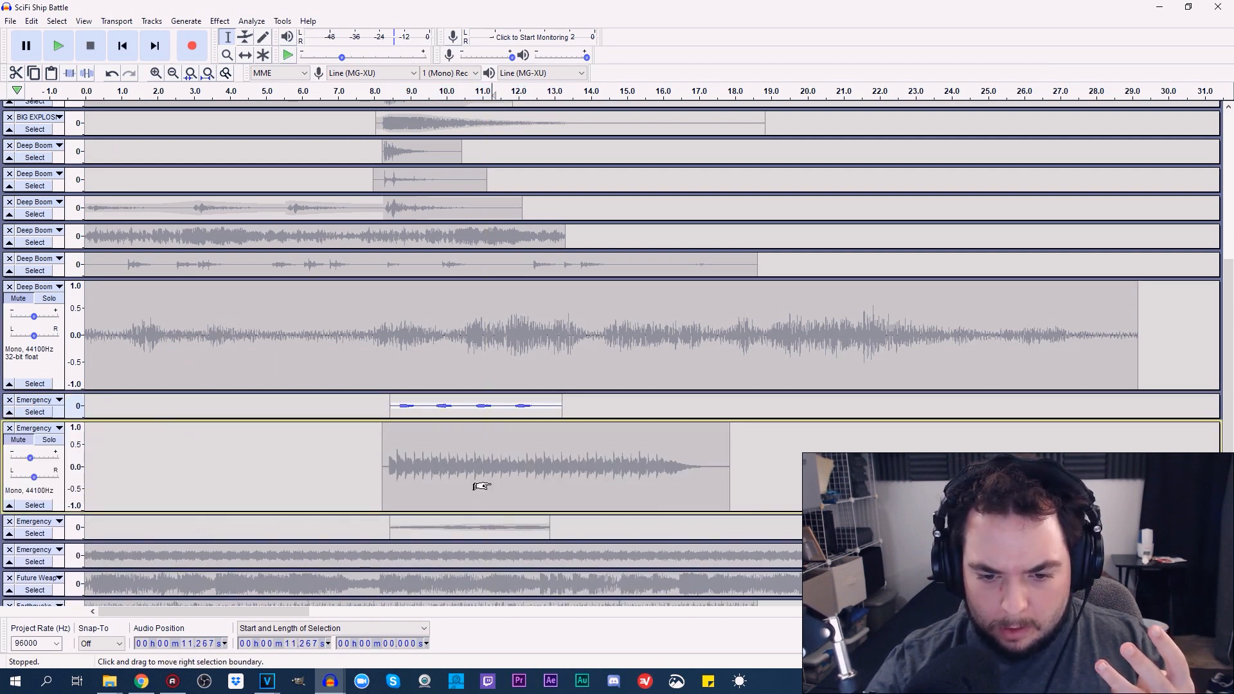
left_click(43, 443)
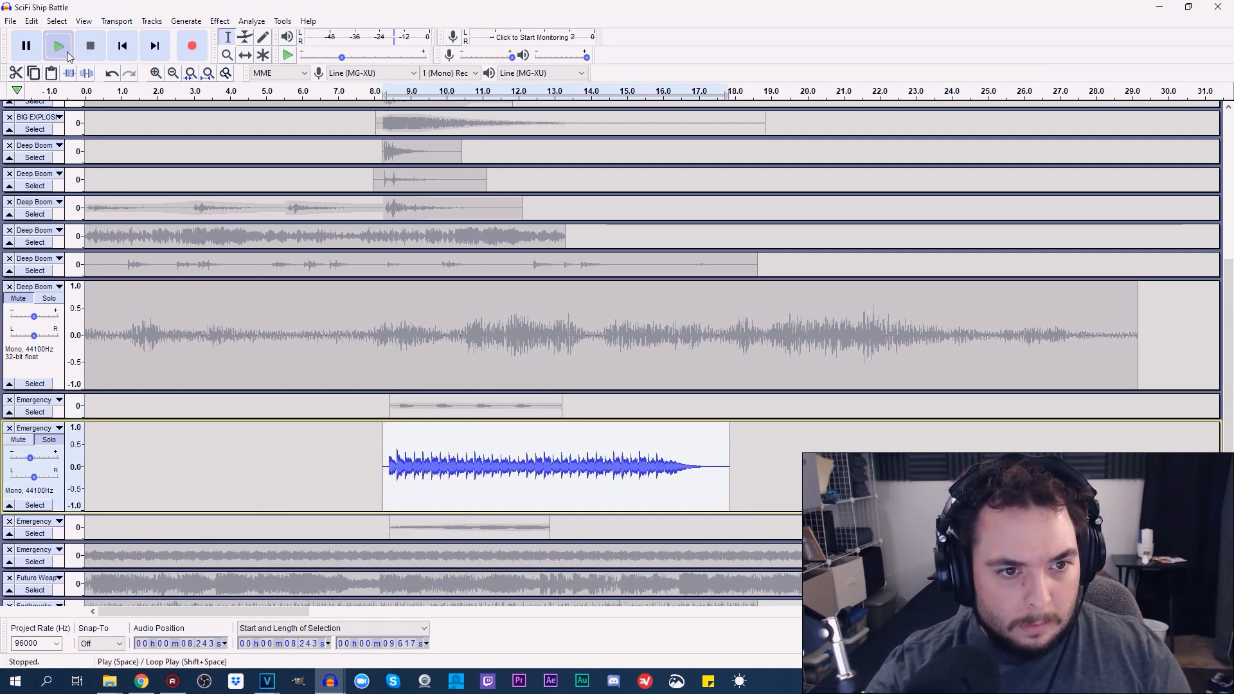
left_click(58, 45)
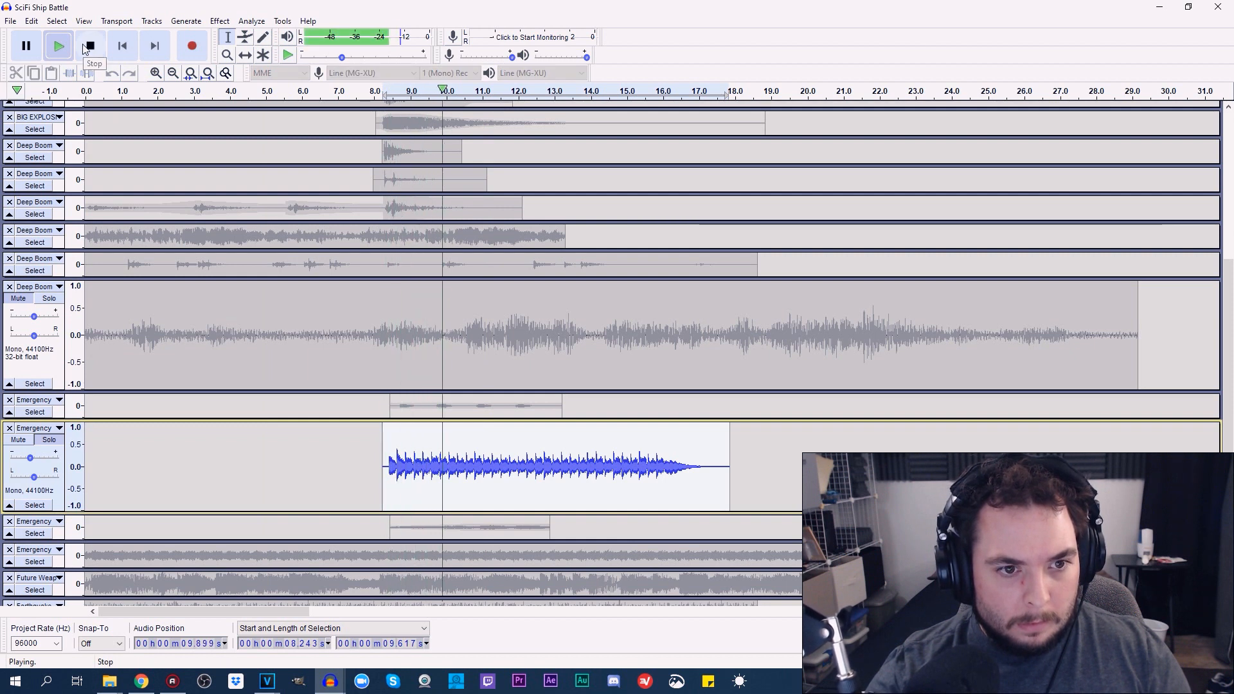
left_click(88, 47)
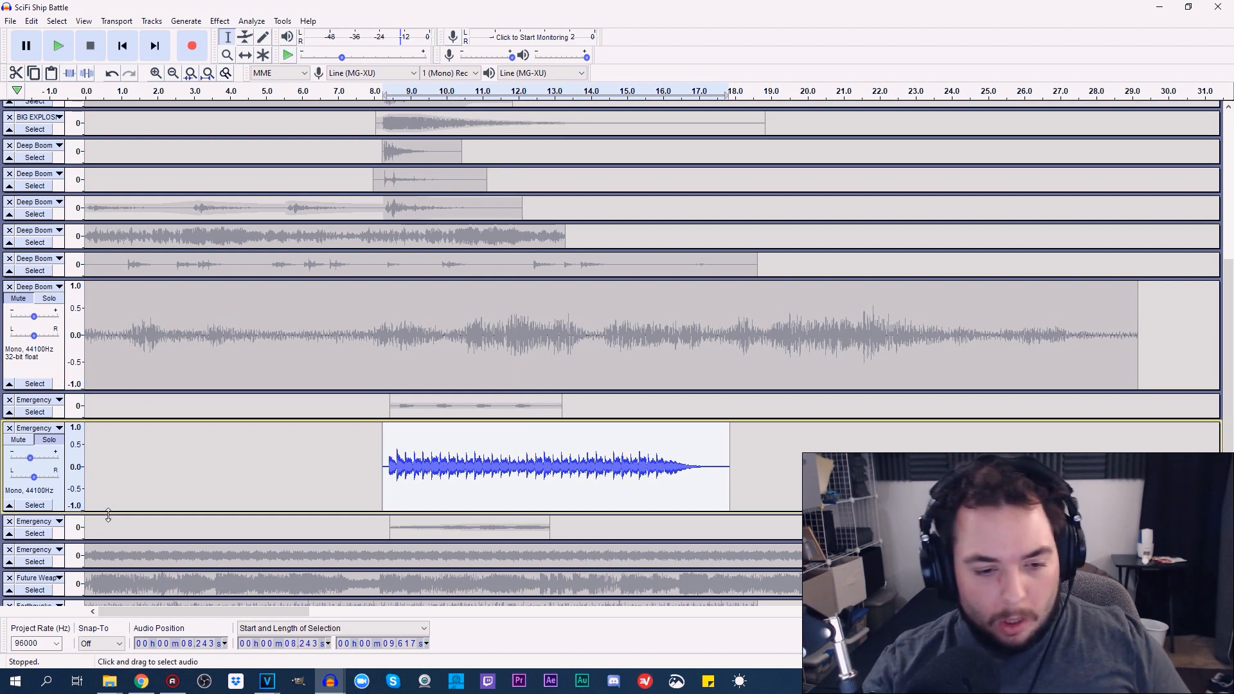
Shrink the second Emergency track, then enlarge and solo the third one
left_click_drag(110, 508, 111, 504)
left_click_drag(111, 510, 133, 389)
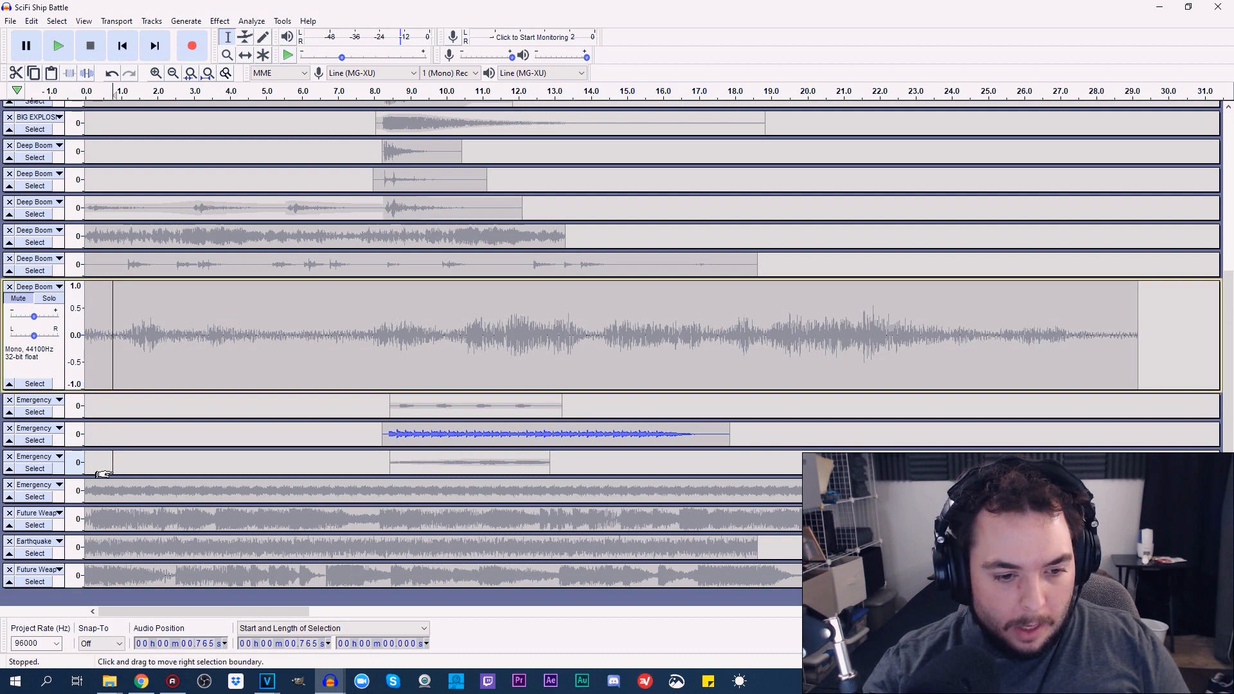
left_click_drag(110, 475, 110, 532)
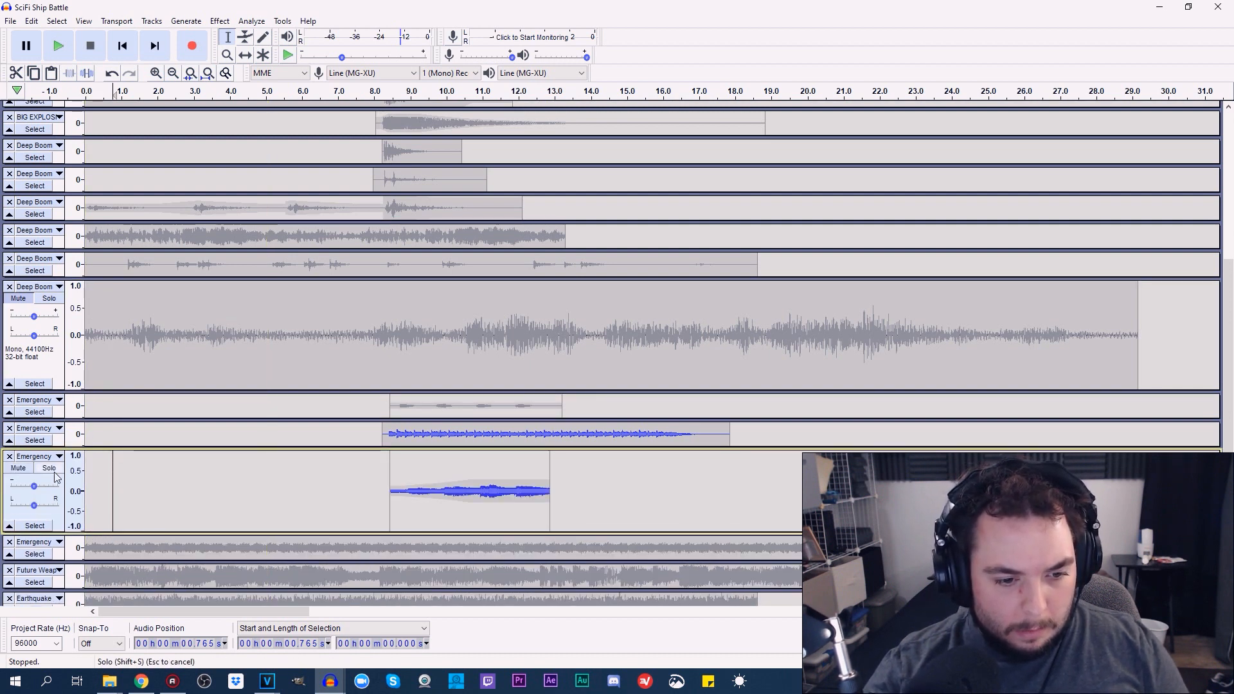
left_click(49, 468)
Play the soloed third Emergency track from about 7.73 s through the end of its clip, then stop
left_click(365, 495)
left_click(58, 45)
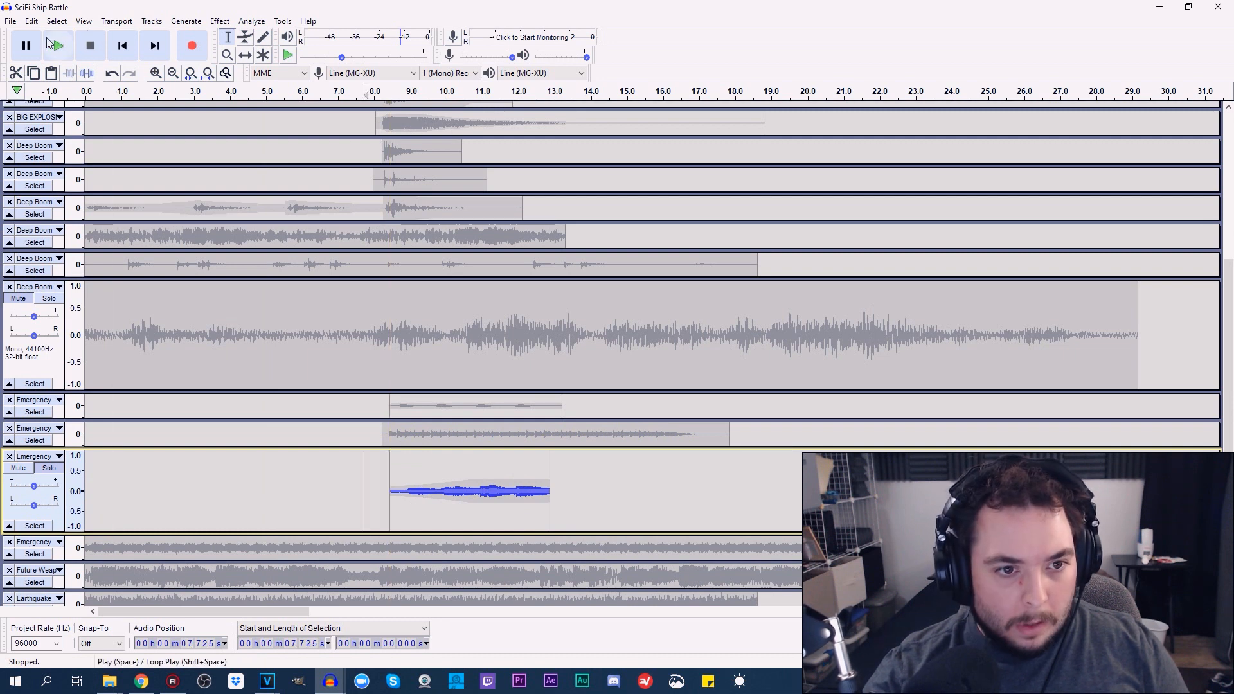
left_click(84, 21)
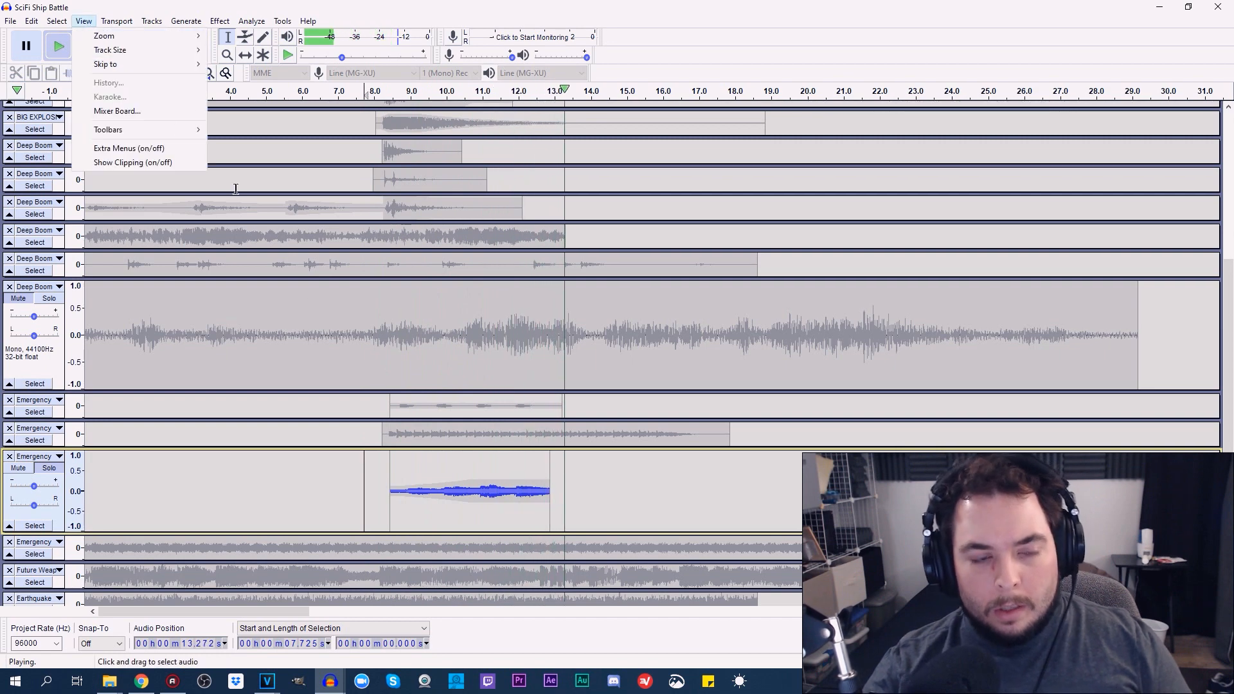
left_click(102, 2)
left_click(90, 46)
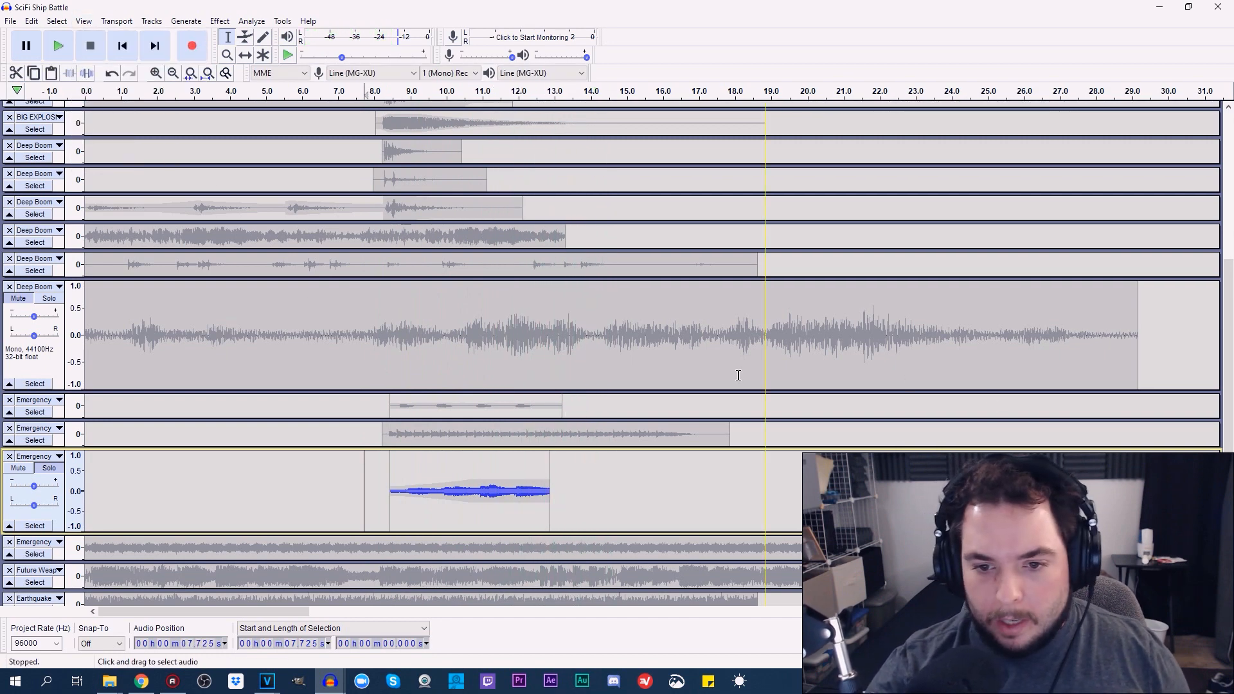
Turn off solo on the third Emergency track, select its clip, and shrink it and the sixth Deep Boom track
left_click_drag(1227, 356, 1228, 101)
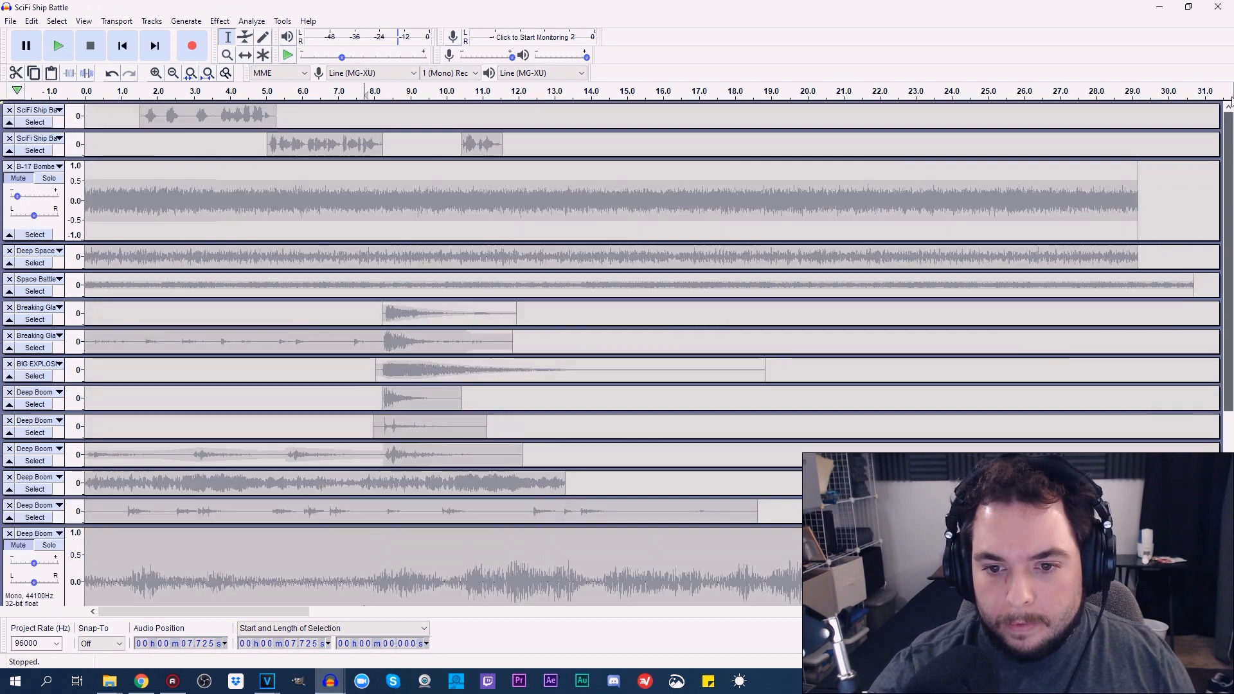
left_click_drag(1228, 257, 1227, 344)
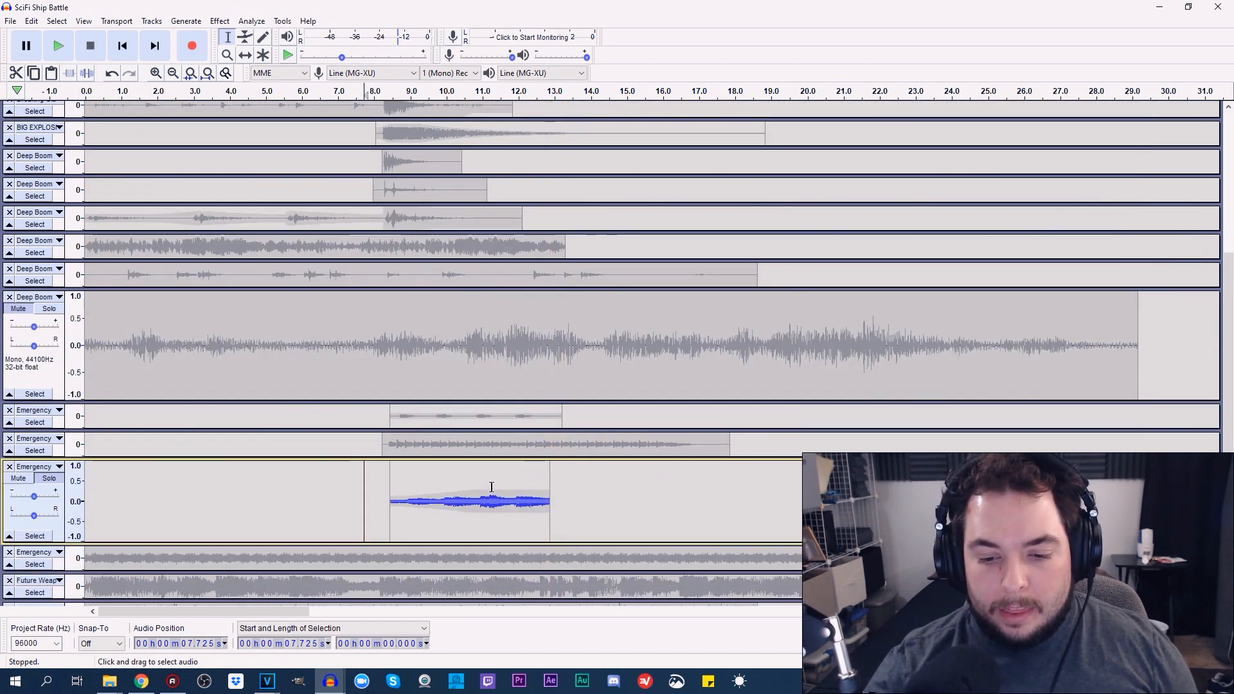
left_click_drag(1227, 289, 1222, 352)
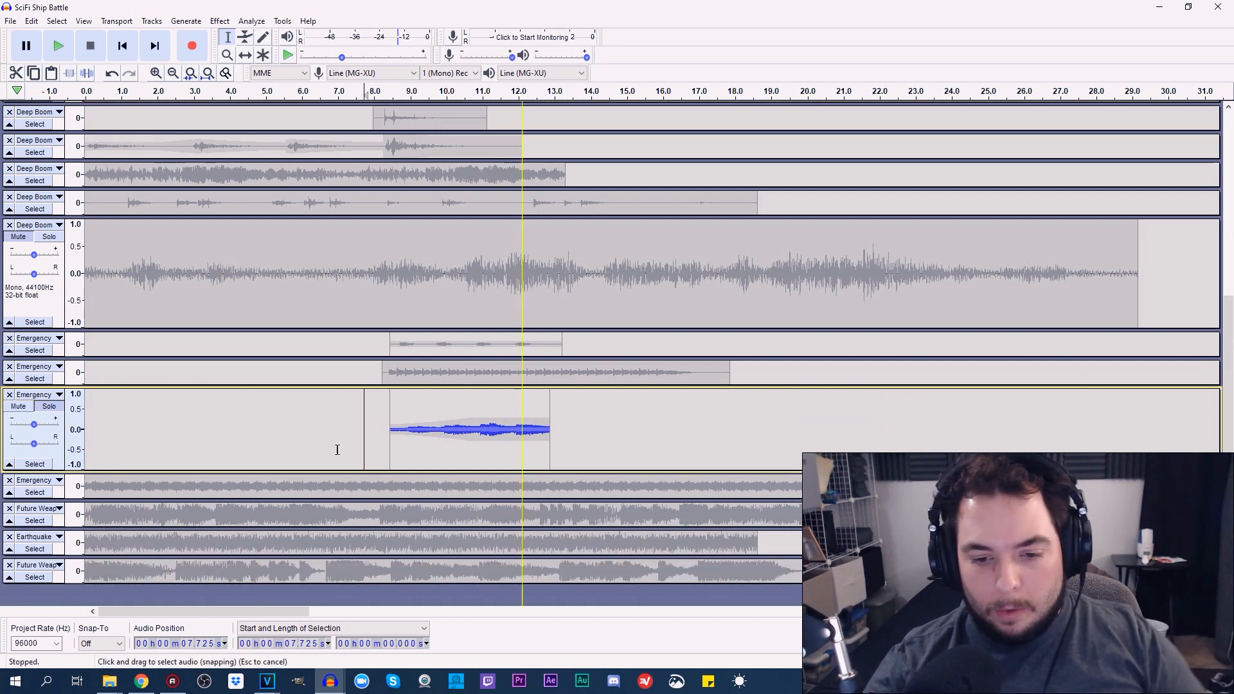
left_click(55, 412)
left_click(51, 408)
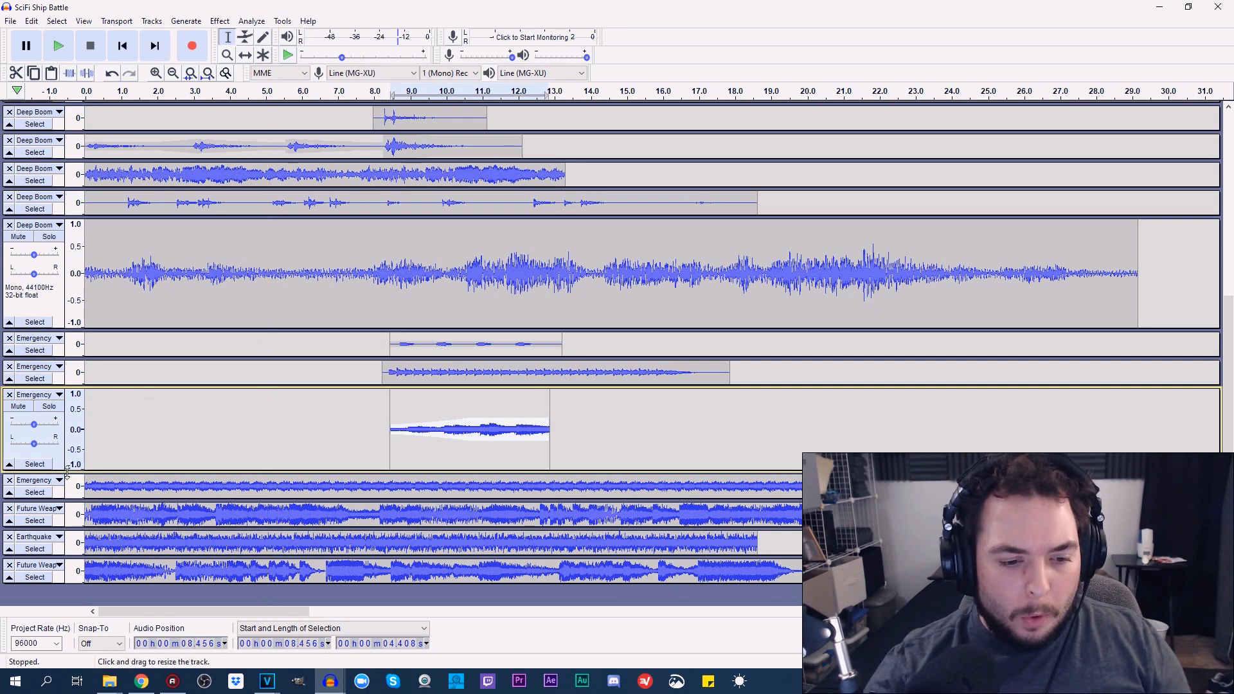
left_click_drag(68, 472, 99, 256)
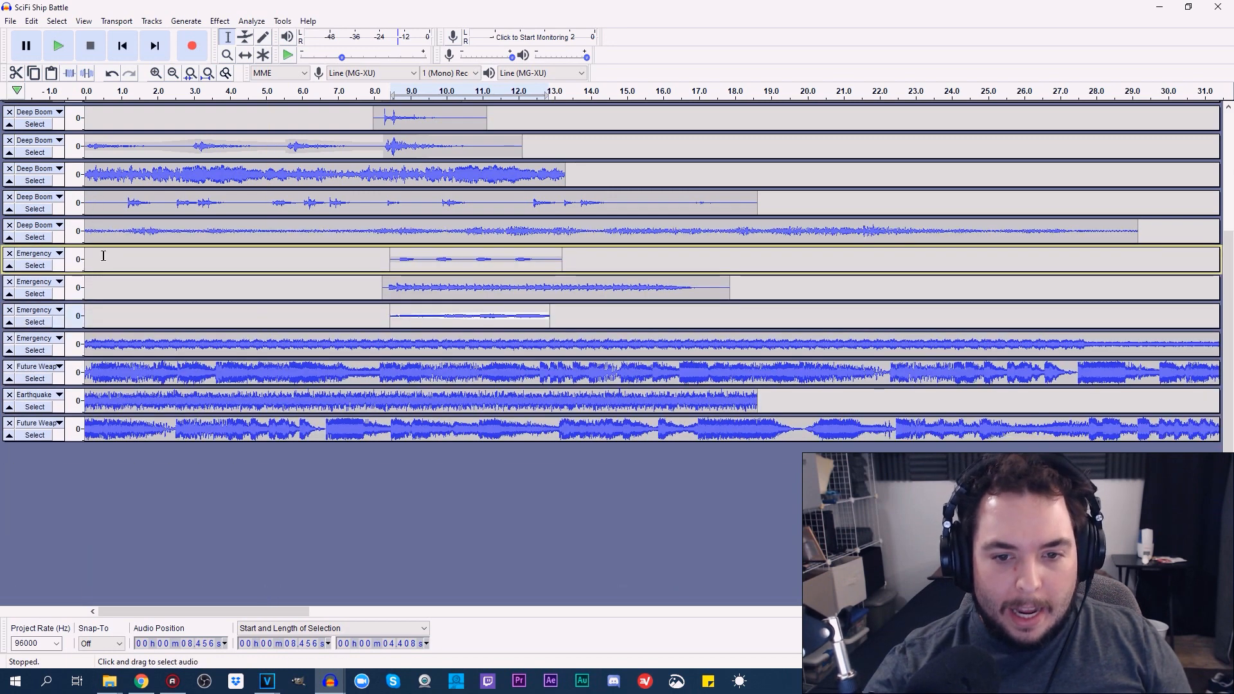
Enlarge and solo the fourth Emergency track
scroll(111, 360, "up", 2)
left_click_drag(90, 421, 88, 483)
scroll(78, 483, "up", 2)
left_click(50, 496)
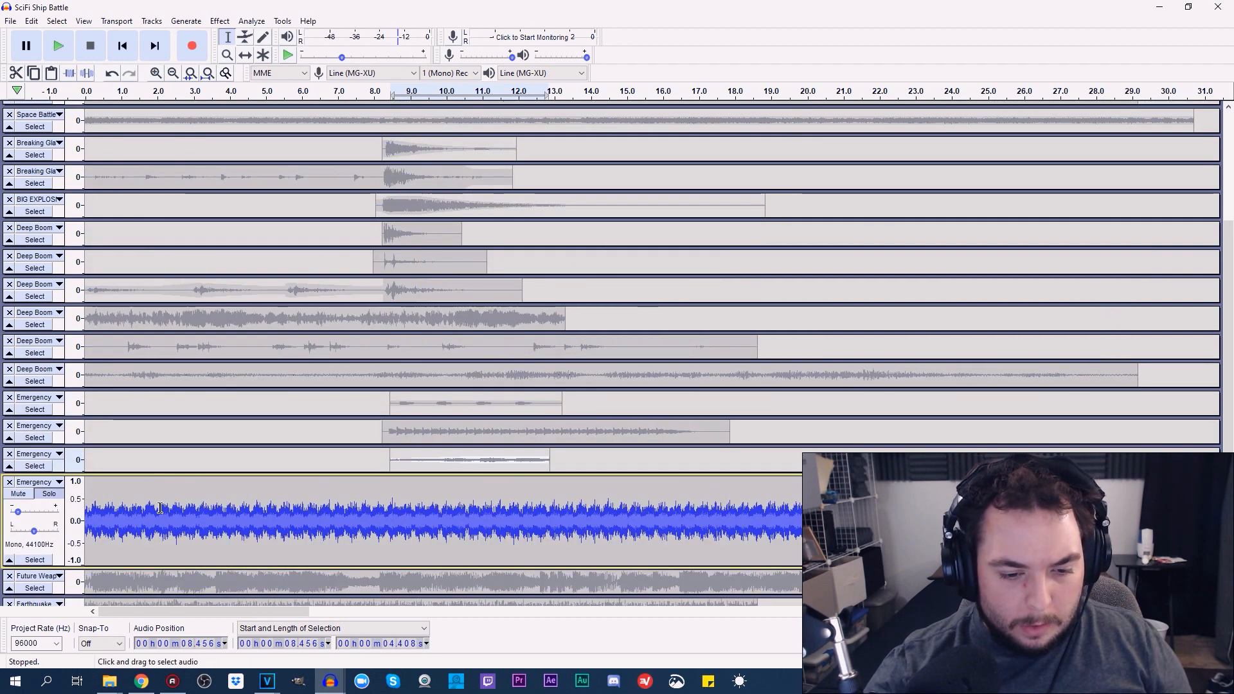
Play the soloed fourth Emergency track from about 1.87 s and again from about 2.2 s, stopping after a few seconds each time
left_click(152, 508)
left_click(57, 45)
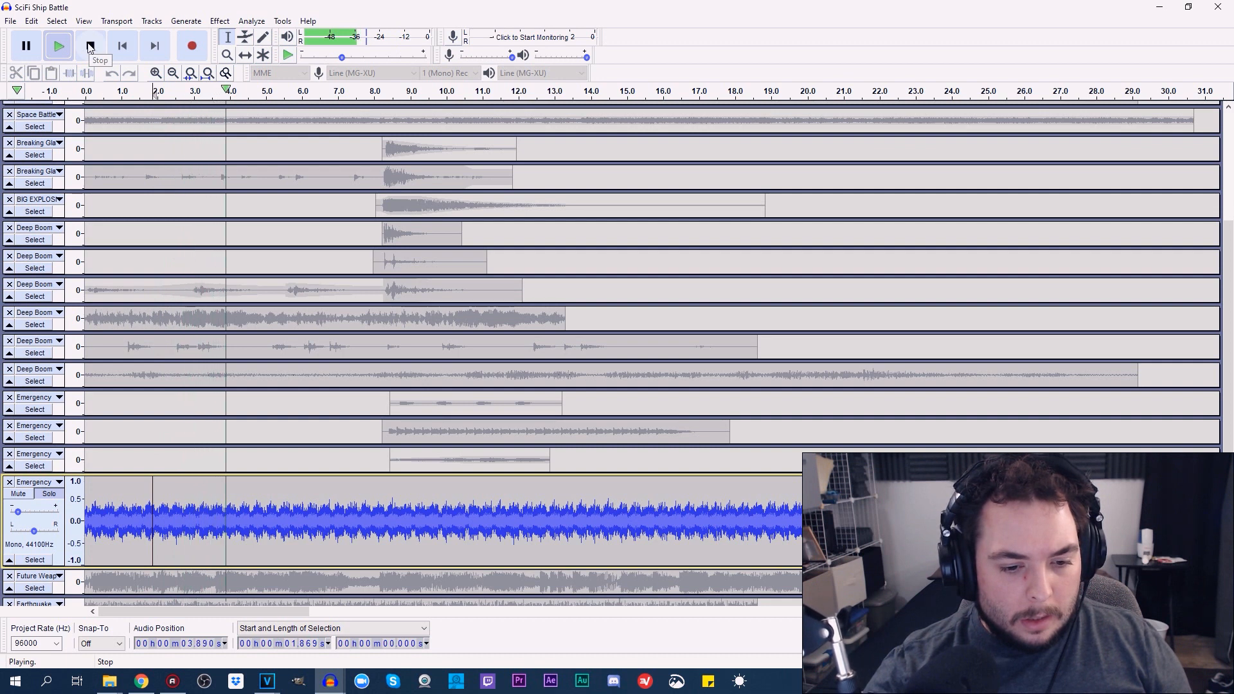
left_click(90, 46)
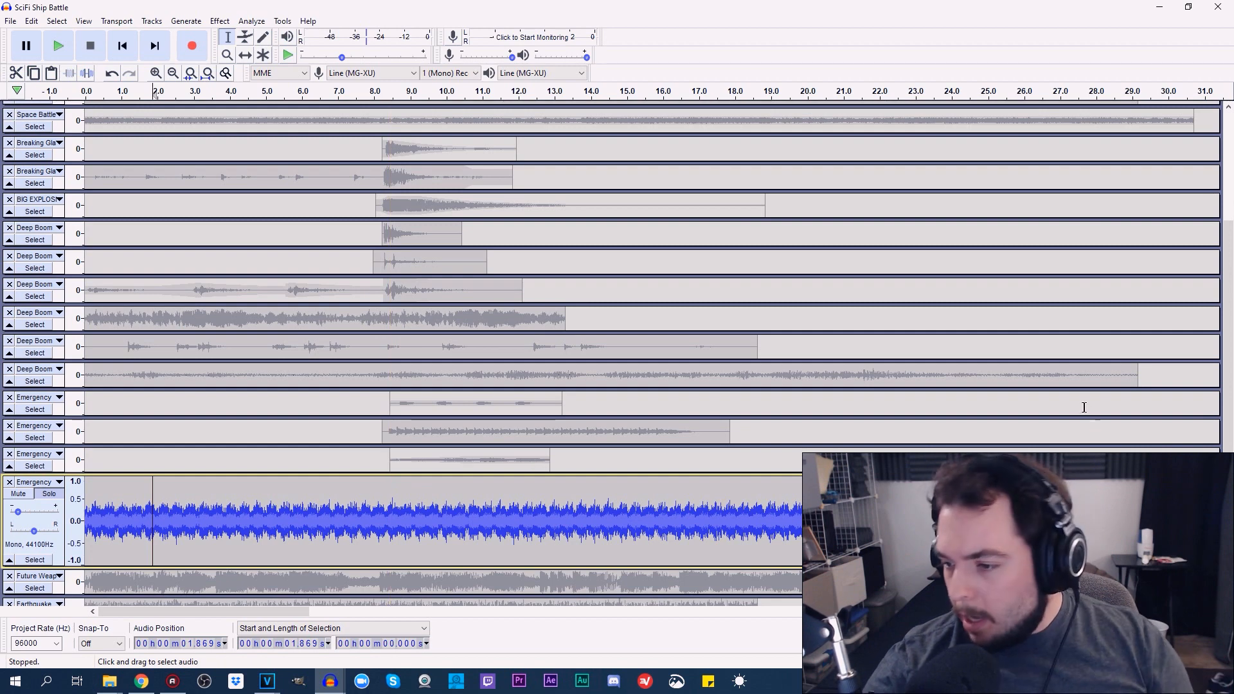
left_click_drag(1228, 502, 1227, 544)
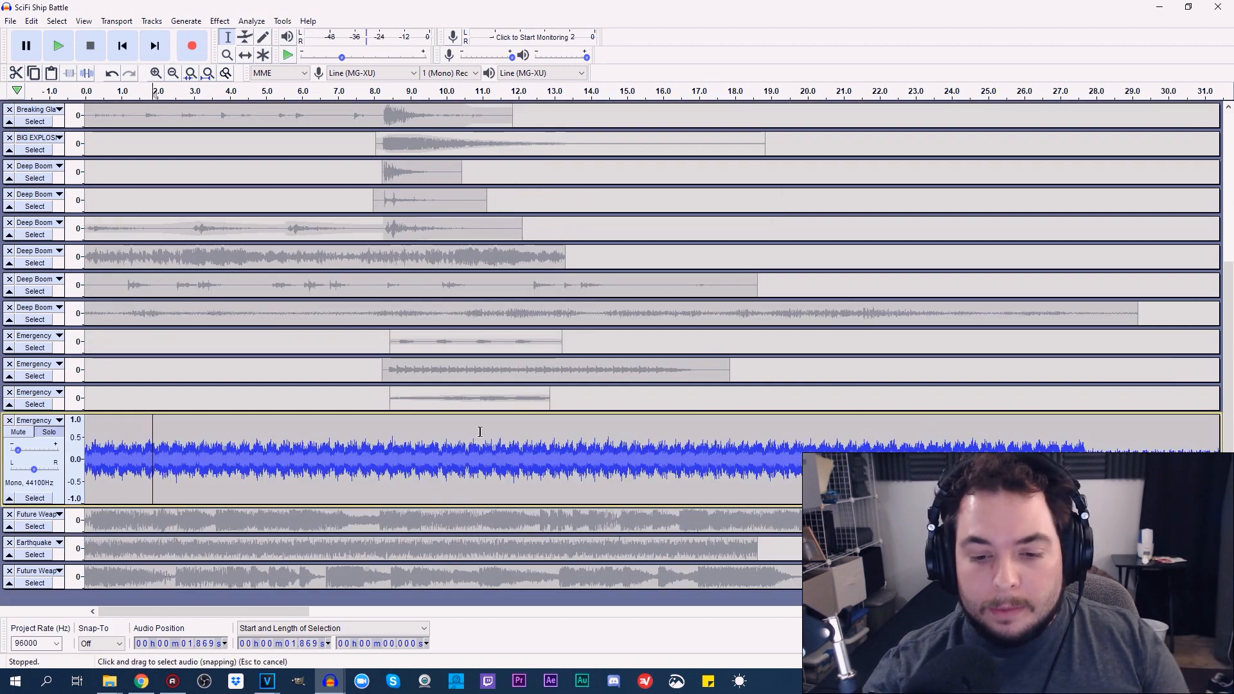
left_click(390, 440)
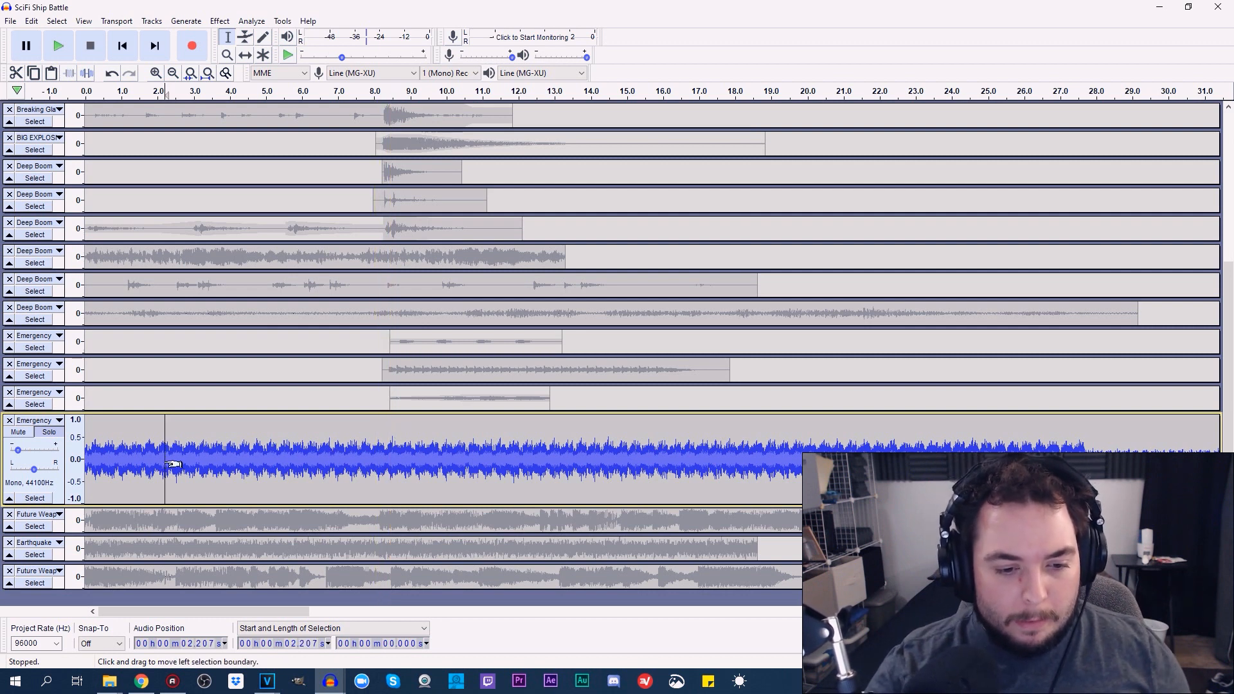
left_click(63, 47)
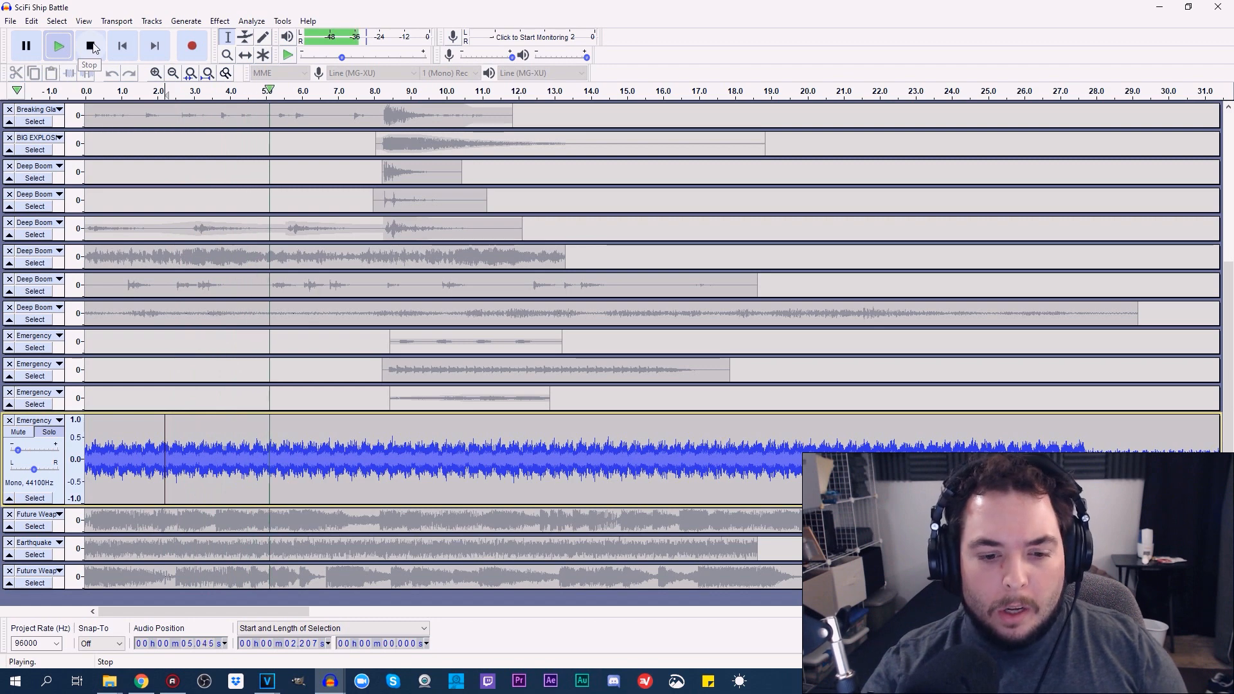
left_click(93, 47)
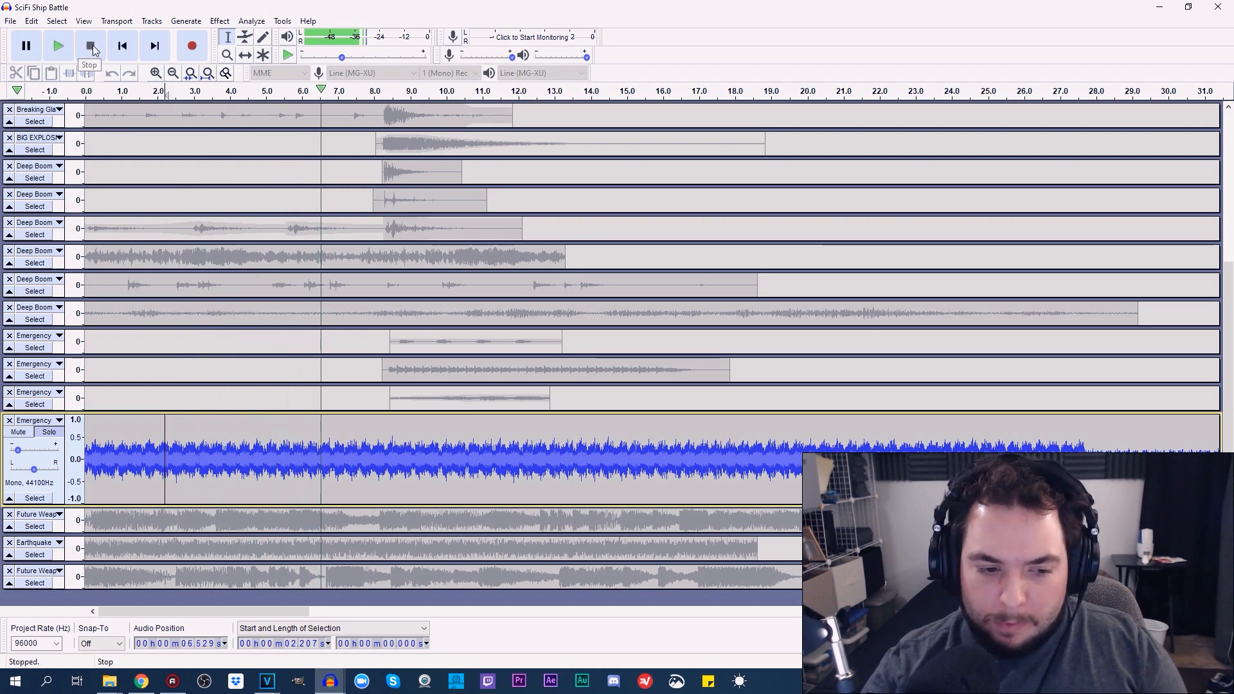
Turn off solo on the fourth Emergency track, then shrink it and enlarge the first Future Weap track
left_click(50, 433)
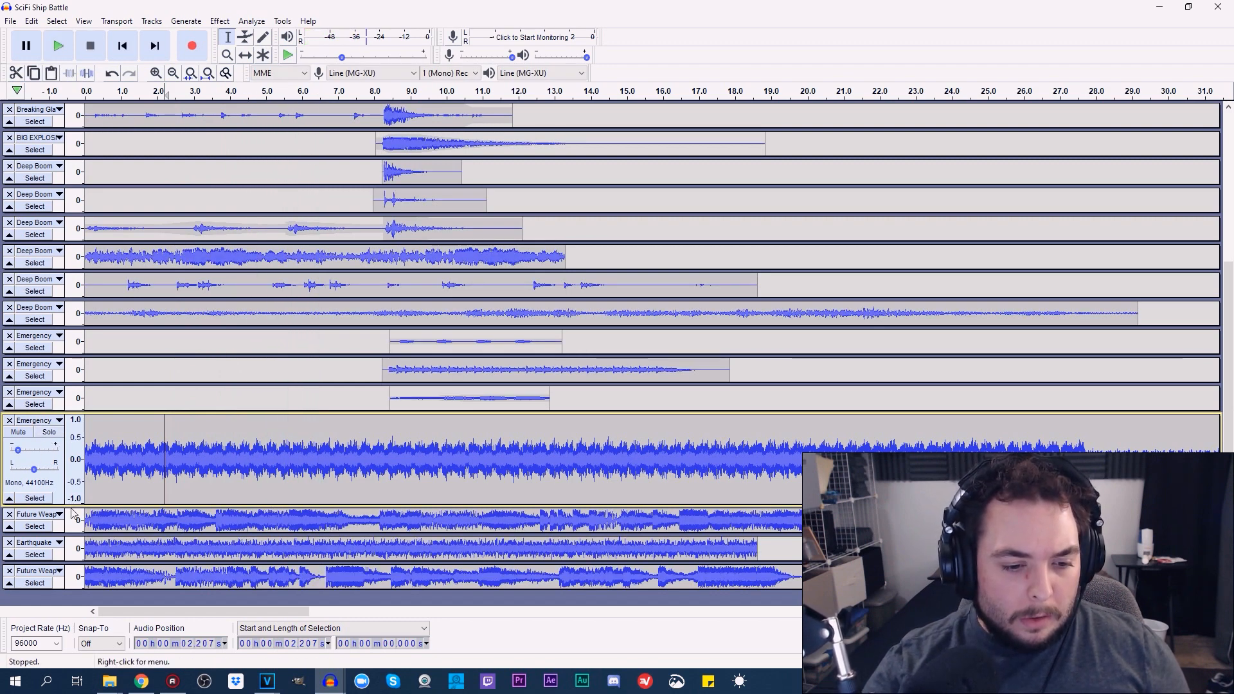
left_click_drag(70, 503, 100, 530)
left_click(115, 489)
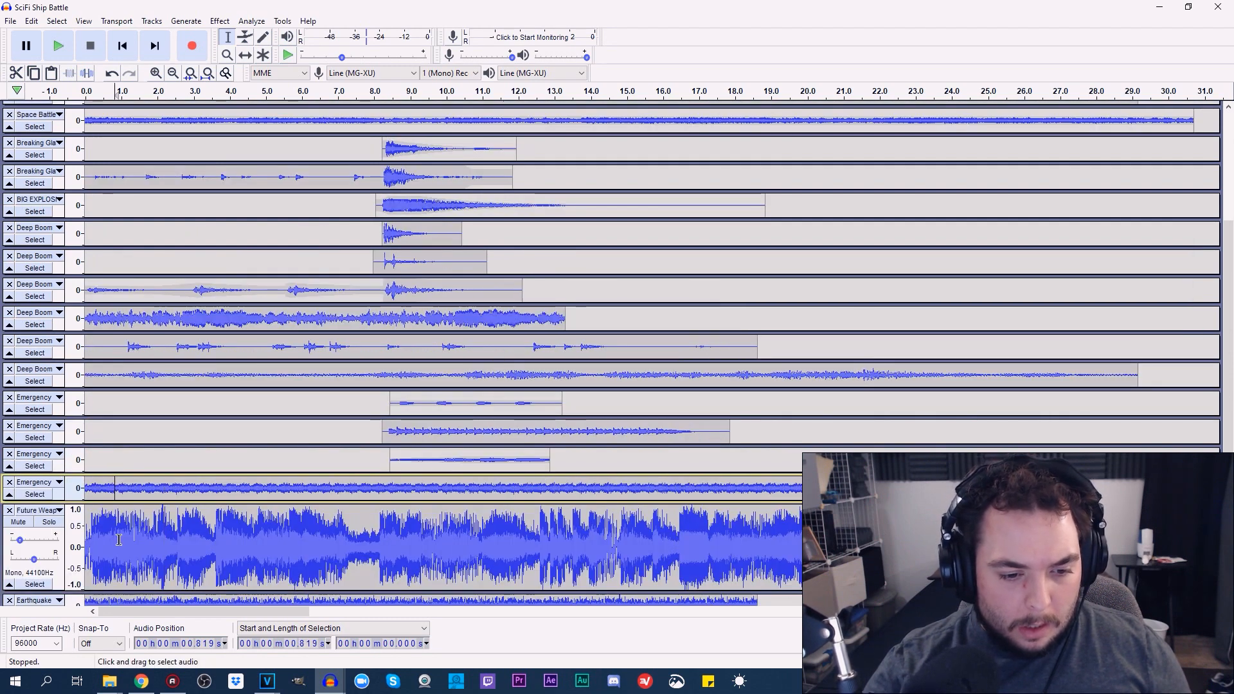
Solo the first Future Weap track and play it from about 0.94 s for several seconds
left_click(119, 539)
left_click(49, 521)
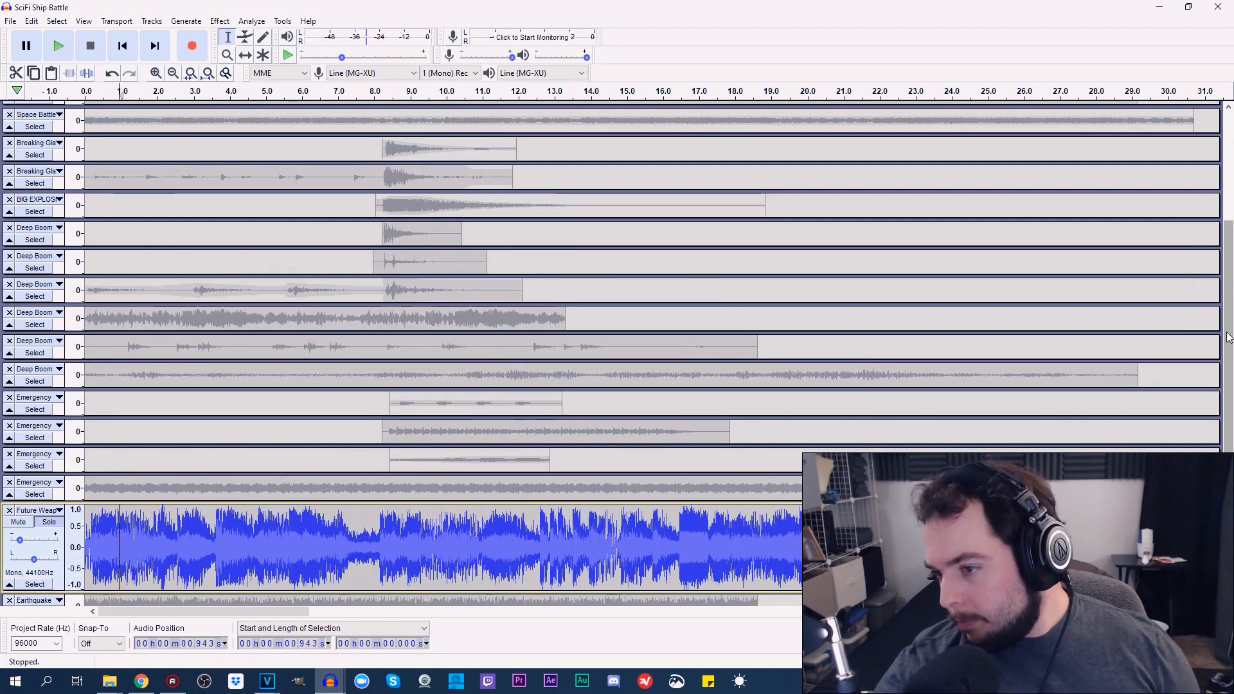
scroll(1229, 556, "down", 2)
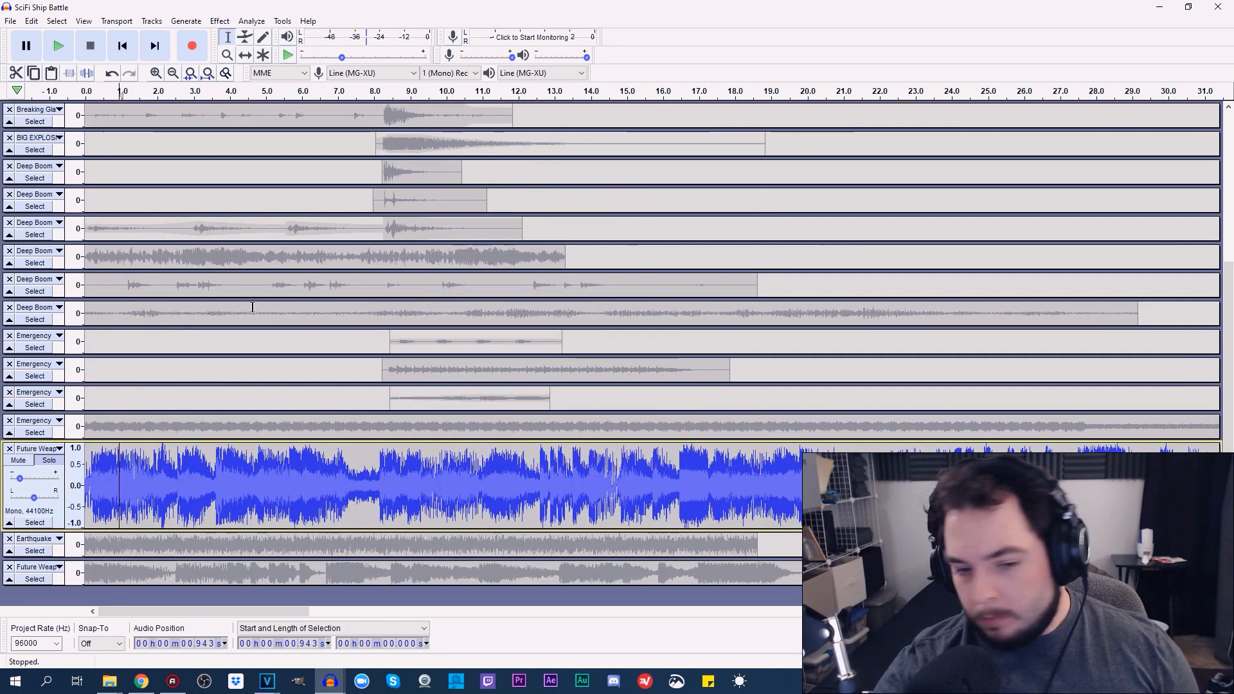
left_click(72, 47)
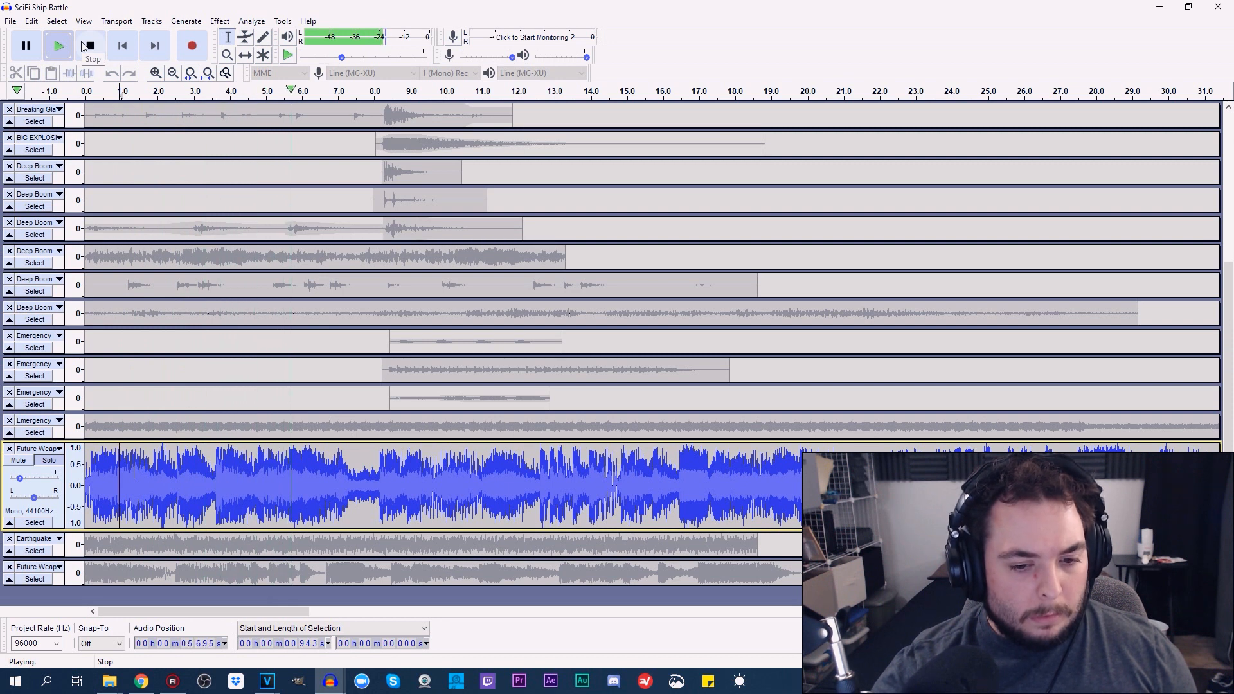
left_click(88, 45)
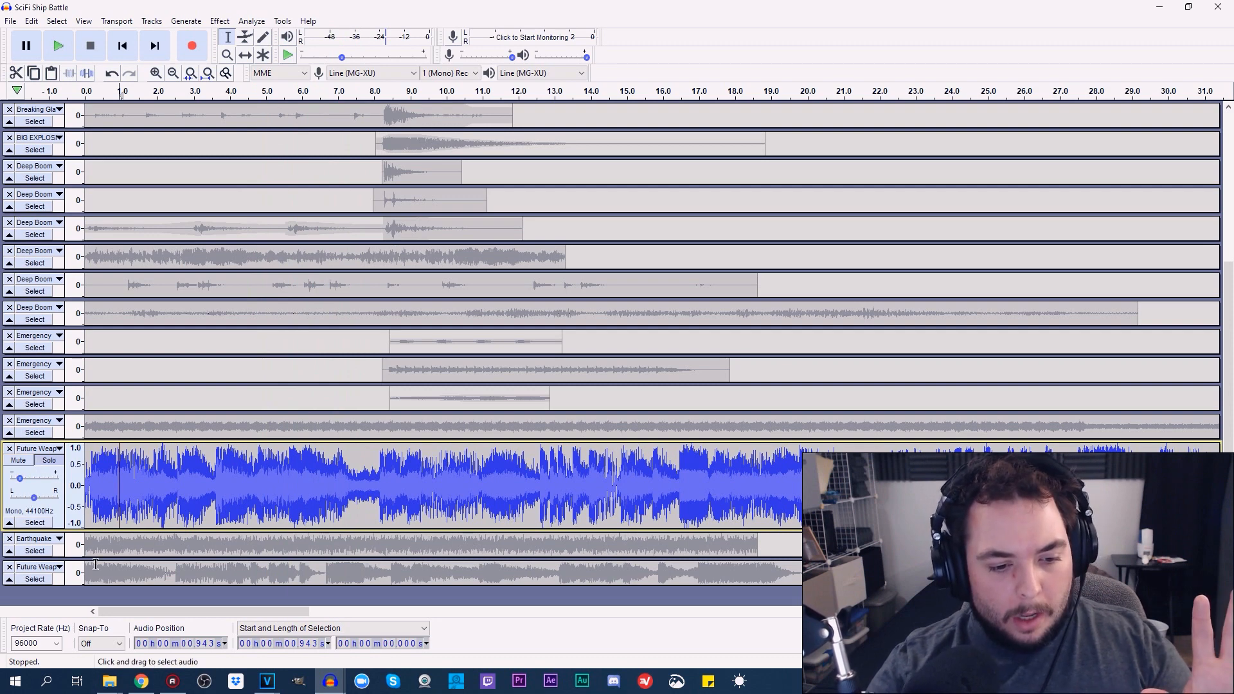
Enlarge the Earthquake track and solo it in place of the first Future Weap track
left_click_drag(63, 600, 62, 623)
scroll(1231, 401, "down", 1)
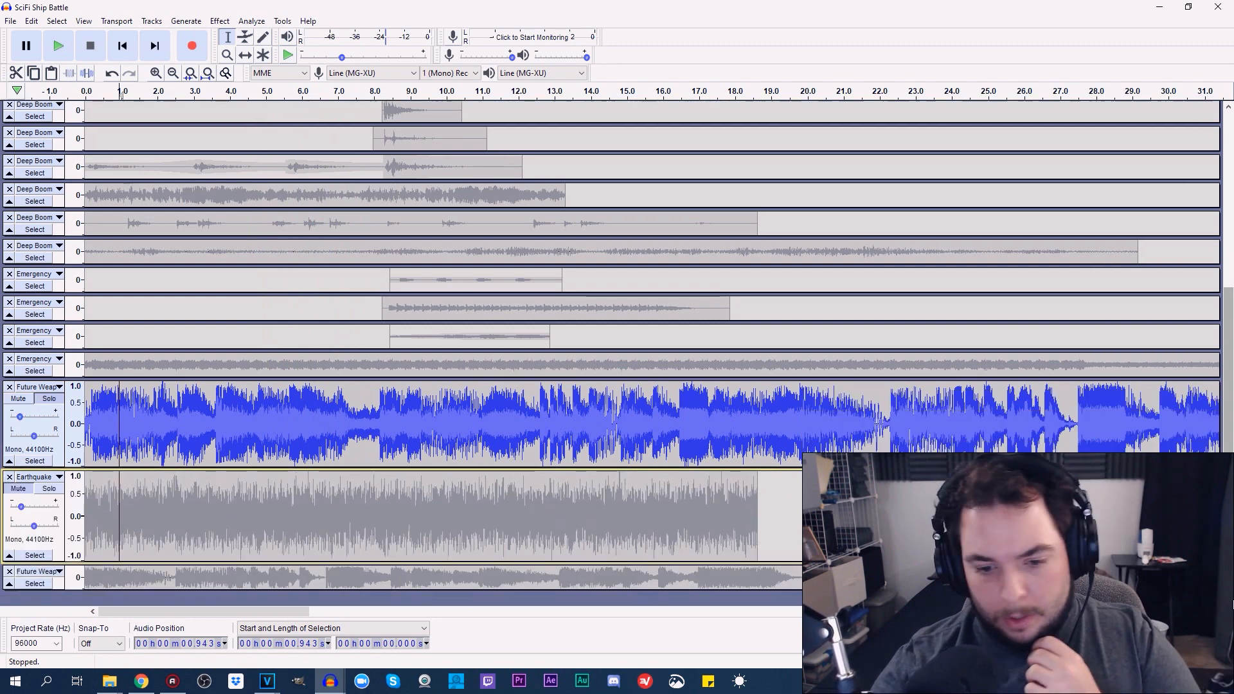
left_click(18, 490)
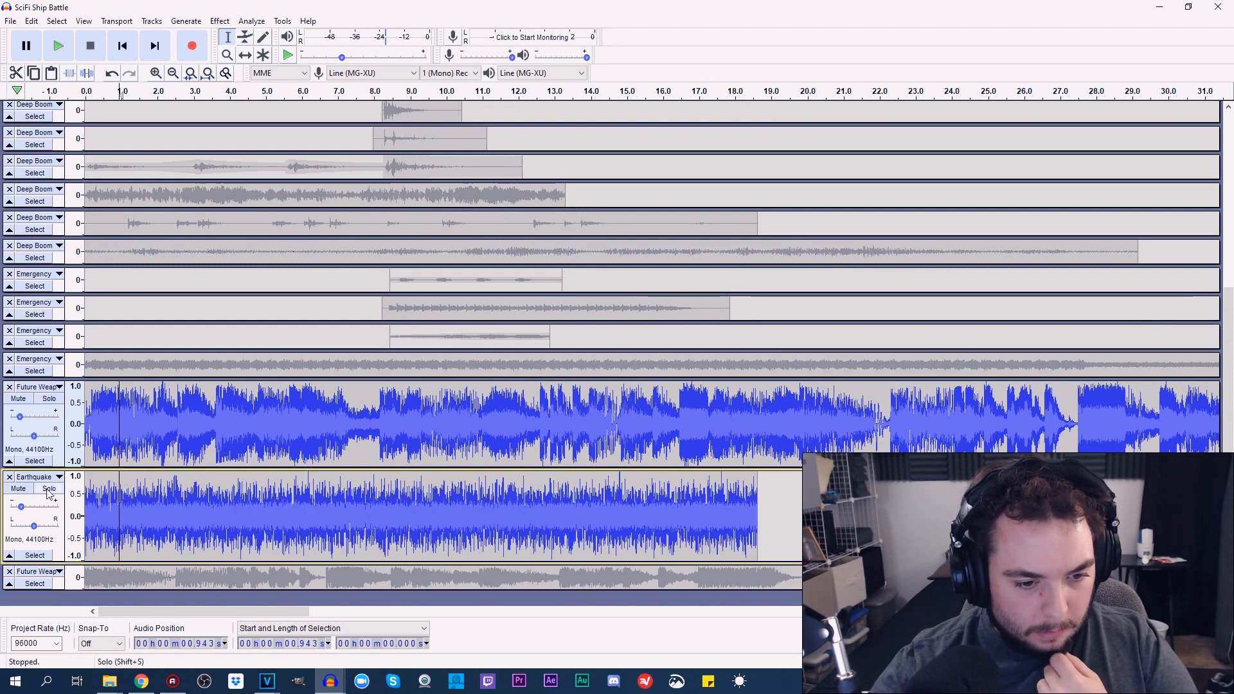
left_click(48, 490)
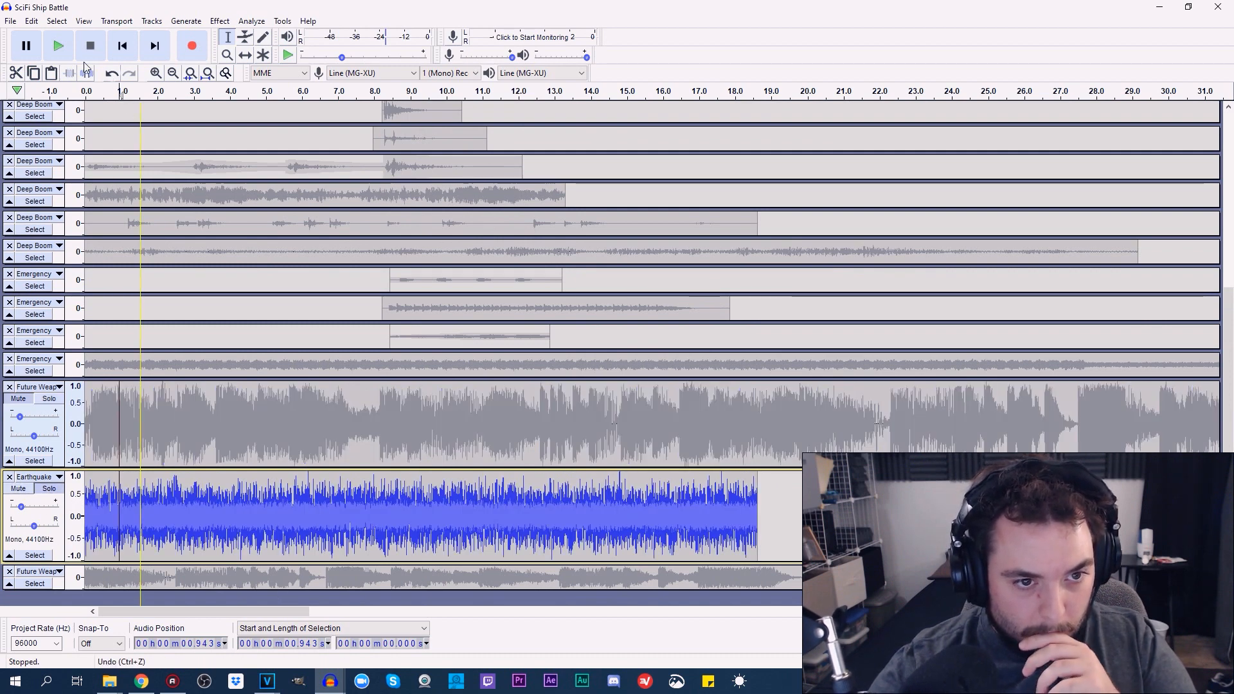
Play the soloed Earthquake track three times from about 0.94 s, stopping after each short pass
left_click(58, 46)
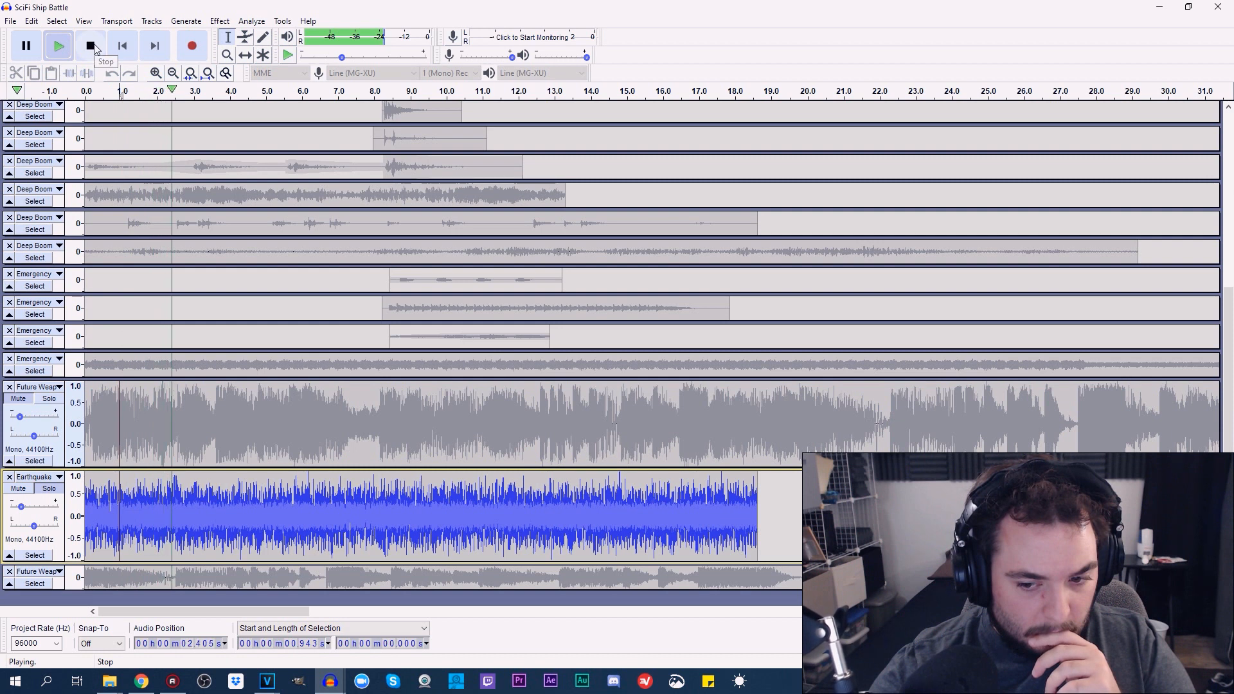
left_click(91, 45)
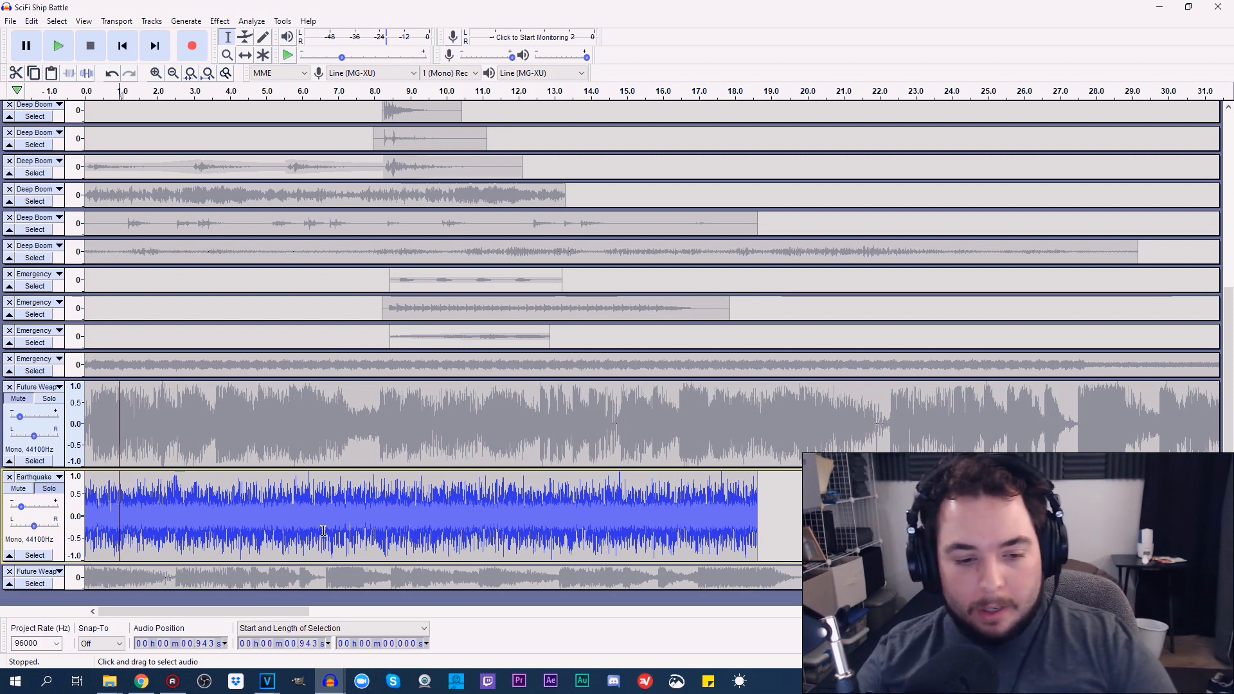
left_click(58, 46)
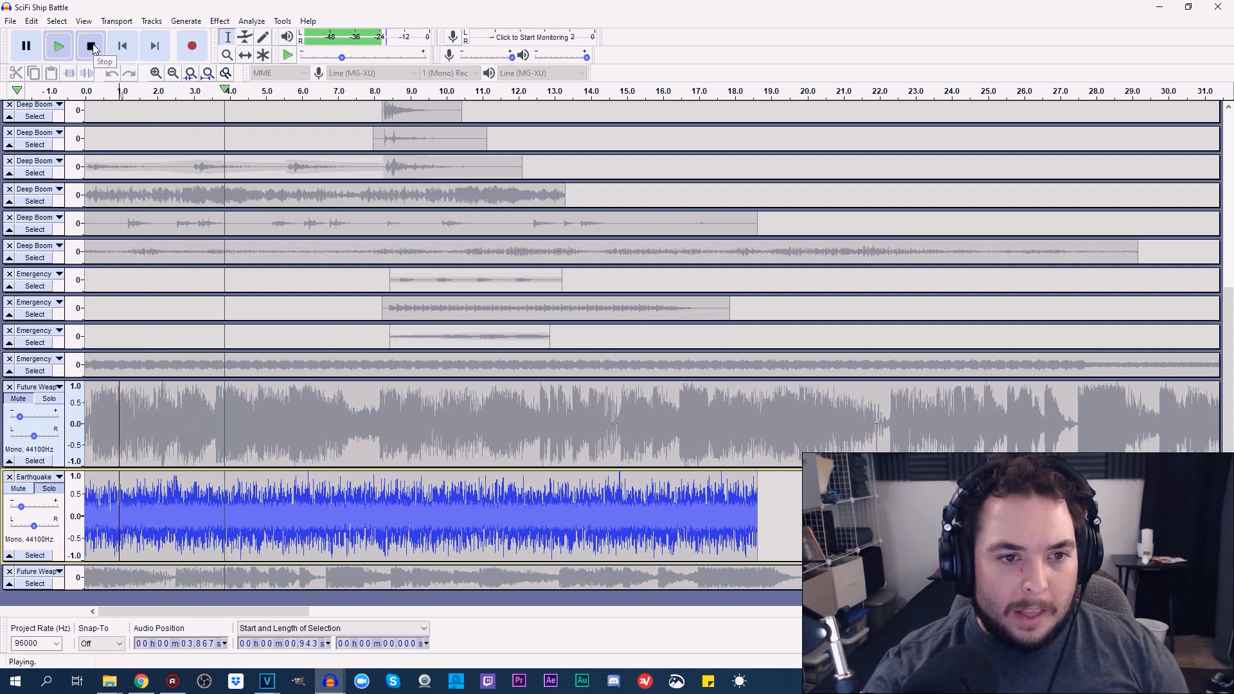
left_click(91, 45)
key("space")
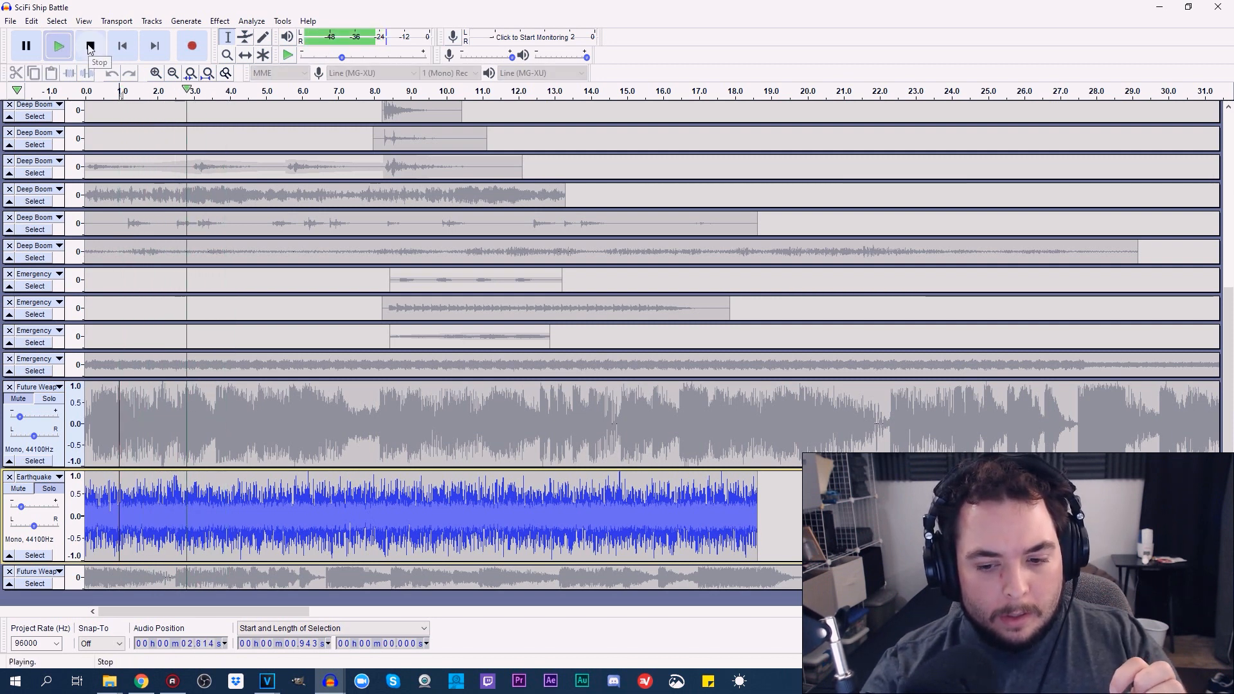
key("space")
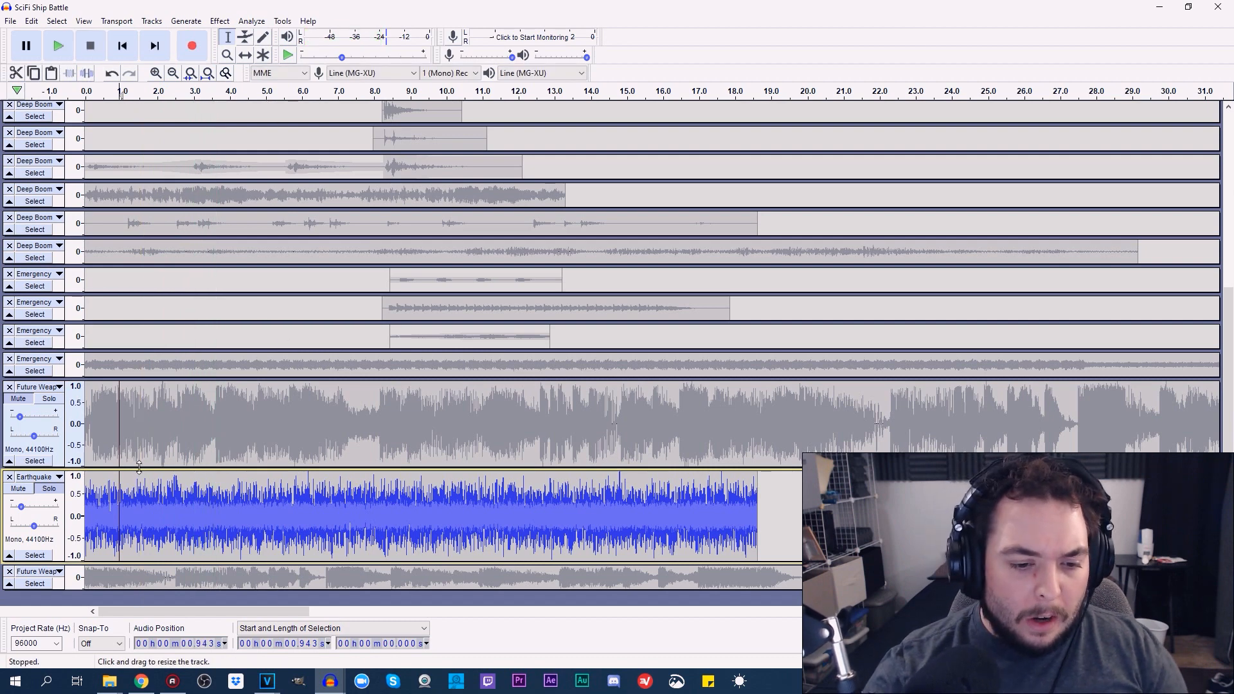
Shrink the first Future Weap track, then enlarge the last Future Weap track and solo it
left_click_drag(139, 468, 155, 361)
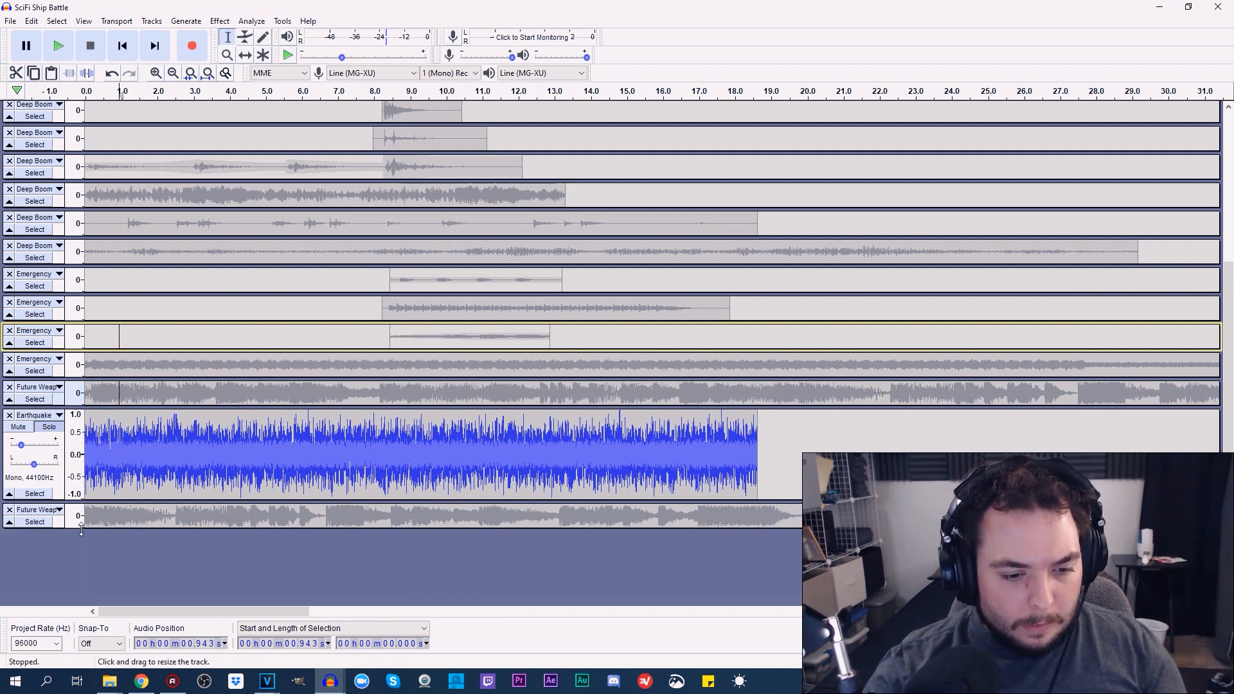
left_click_drag(85, 571, 85, 607)
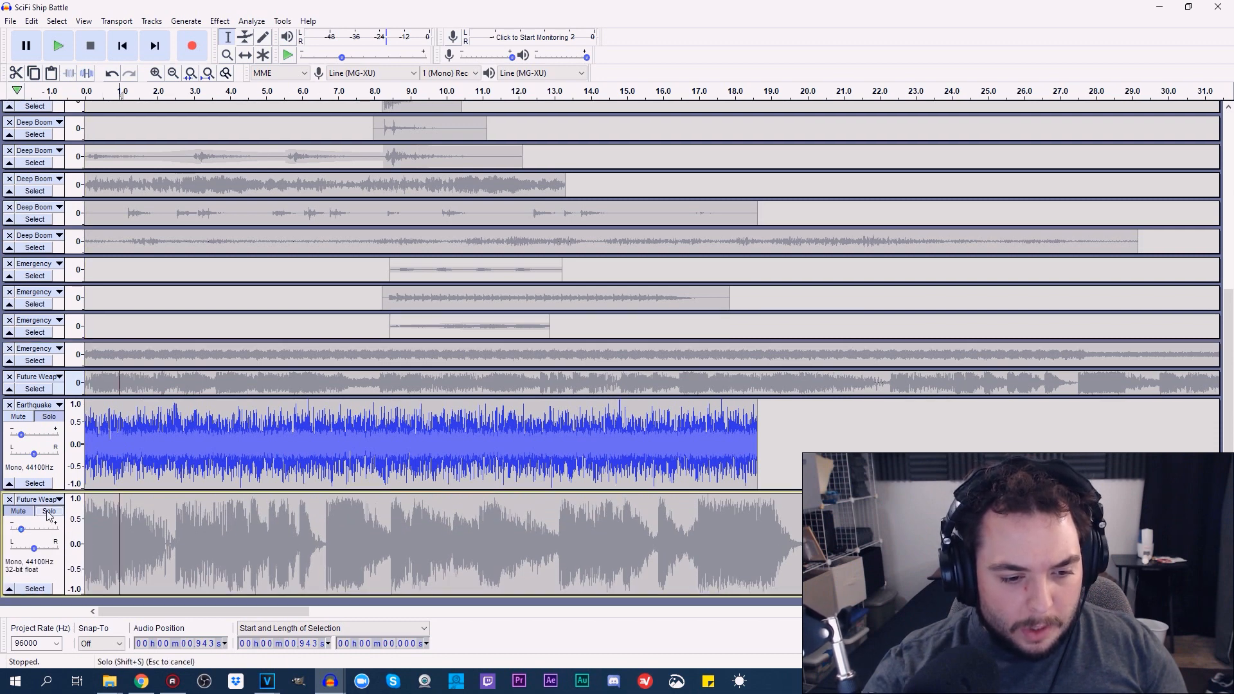
left_click(48, 512)
Play the soloed last Future Weap track from about 2.24 s for a few seconds, then stop
left_click(164, 524)
left_click(58, 46)
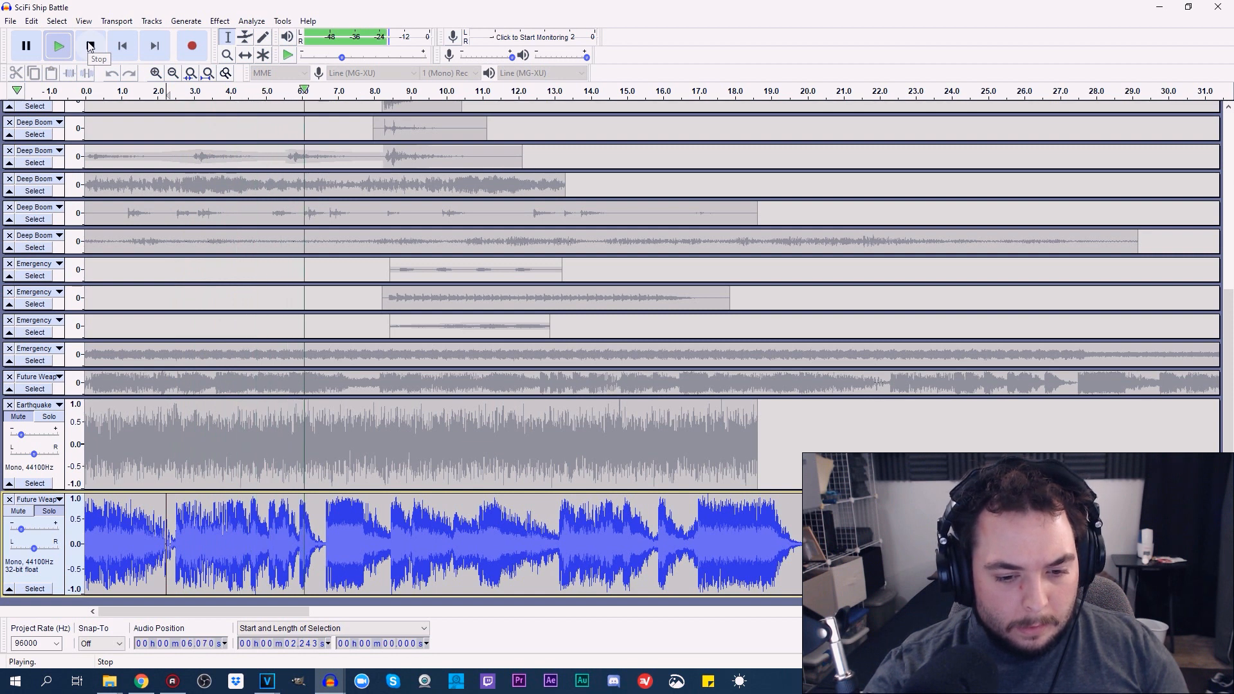
left_click(90, 45)
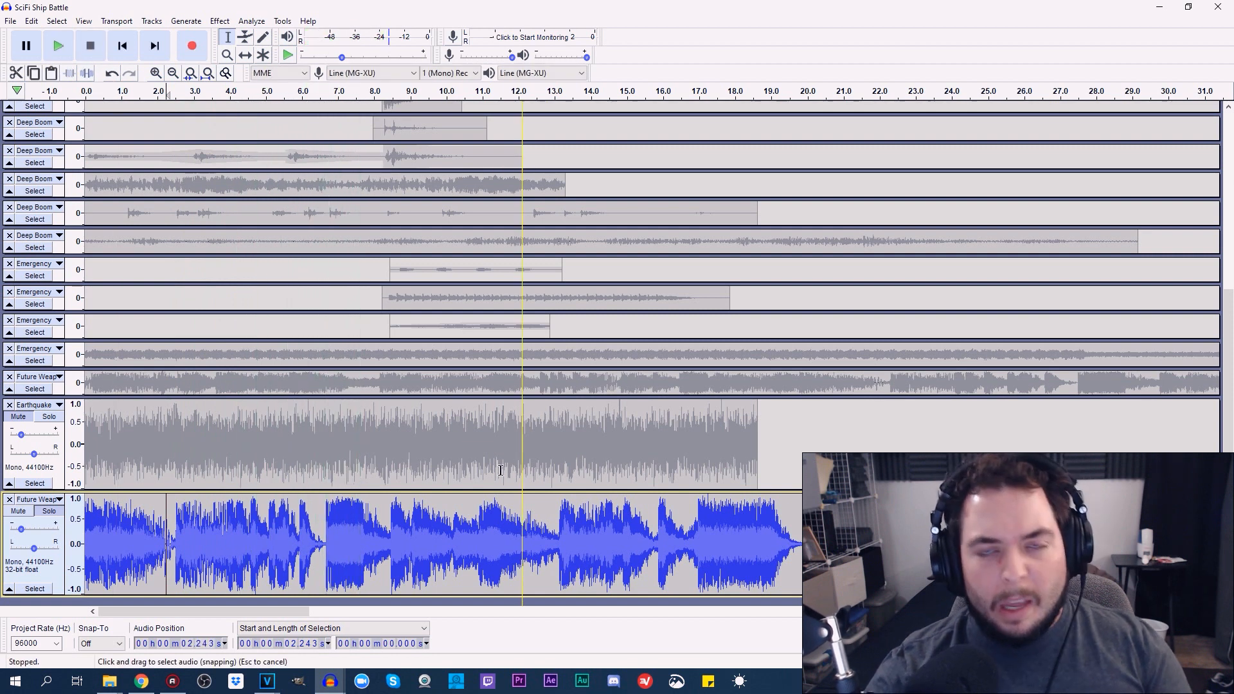
Shrink the last Future Weap, Earthquake and B-17 Bomber tracks to their minimum height
left_click_drag(433, 595, 443, 347)
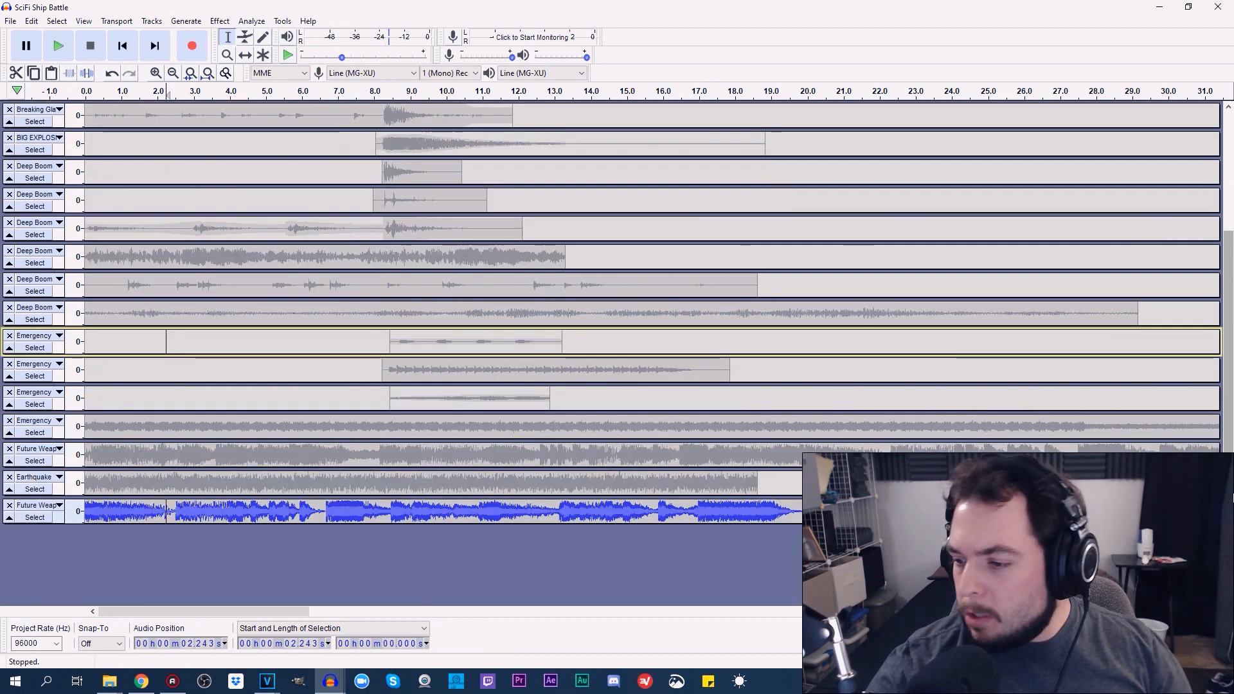
scroll(1228, 422, "up", 5)
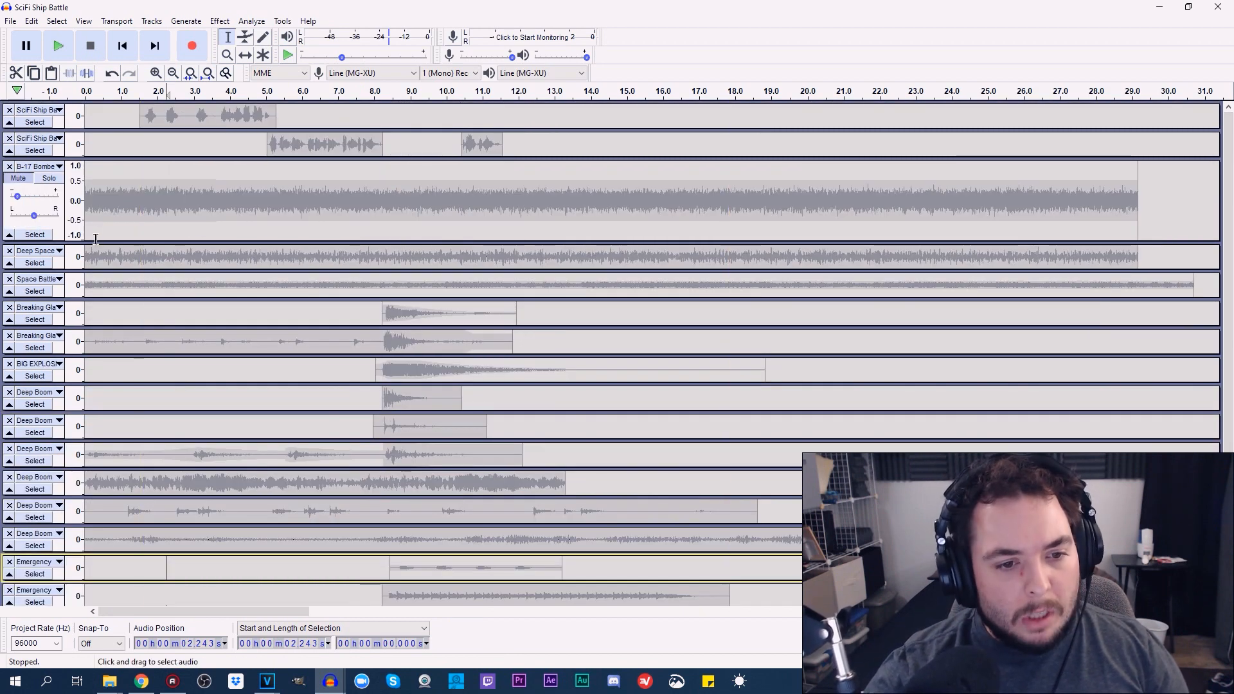
left_click_drag(97, 205, 102, 169)
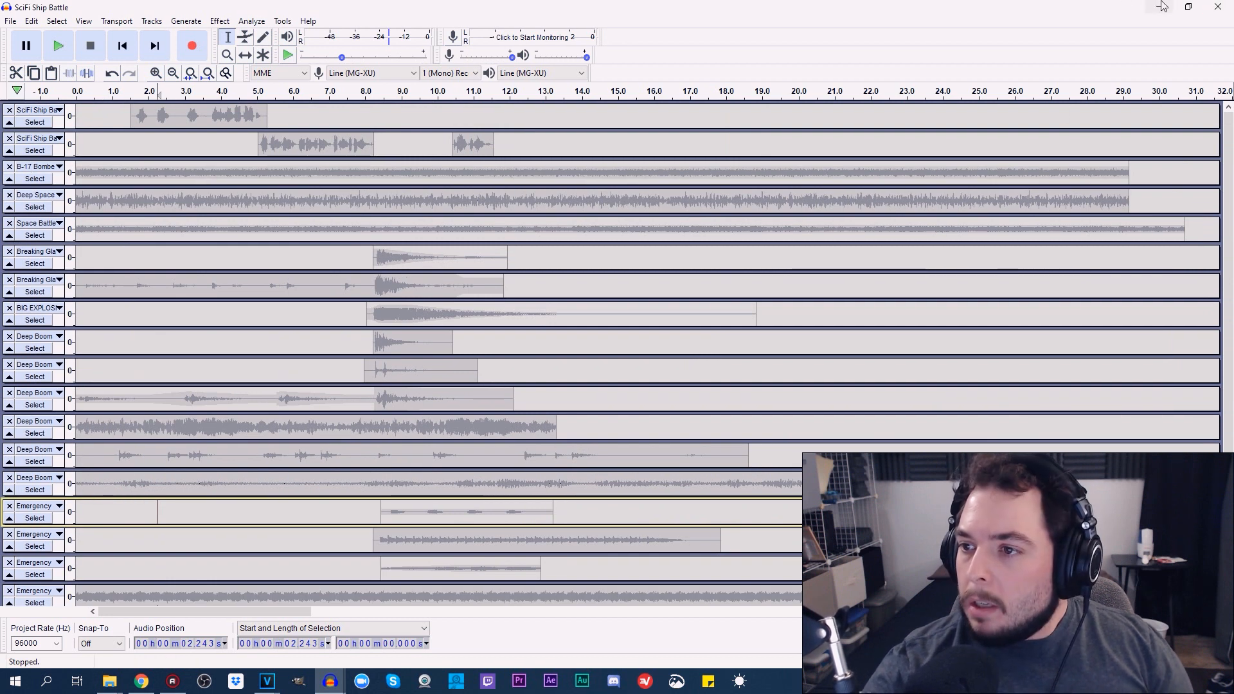
Switch to the Space Ship Battle.veg project in VEGAS Pro
left_click(265, 682)
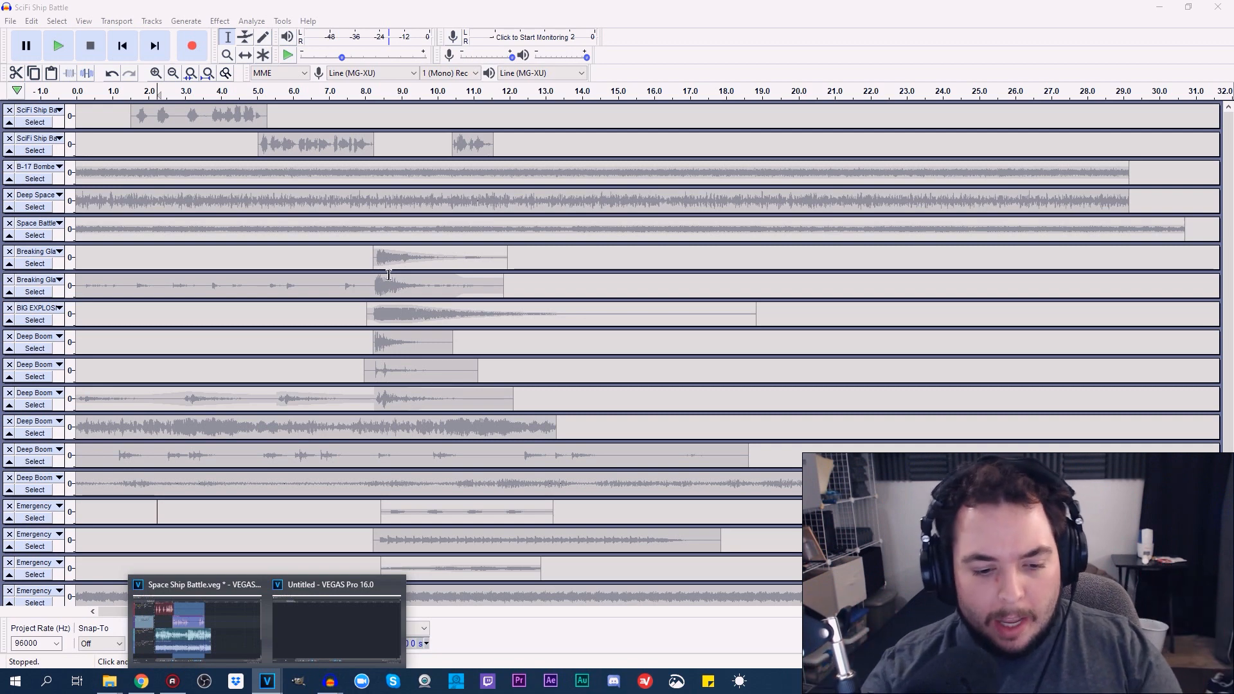
left_click(212, 604)
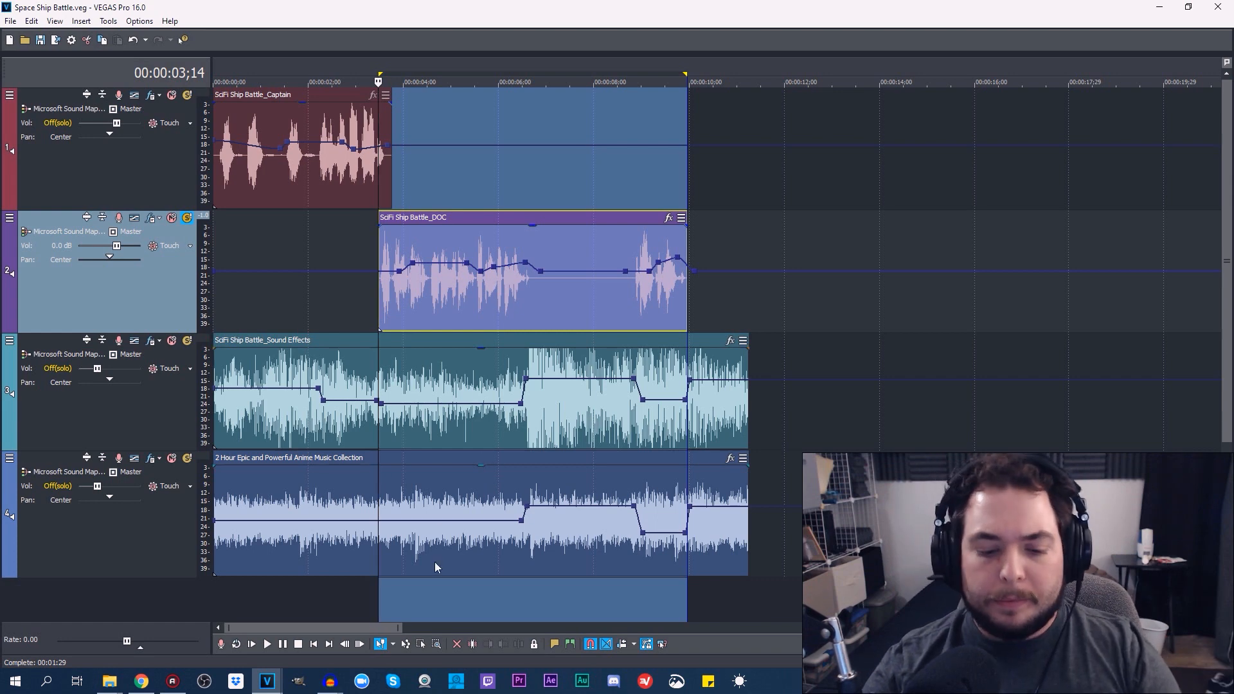
left_click(177, 683)
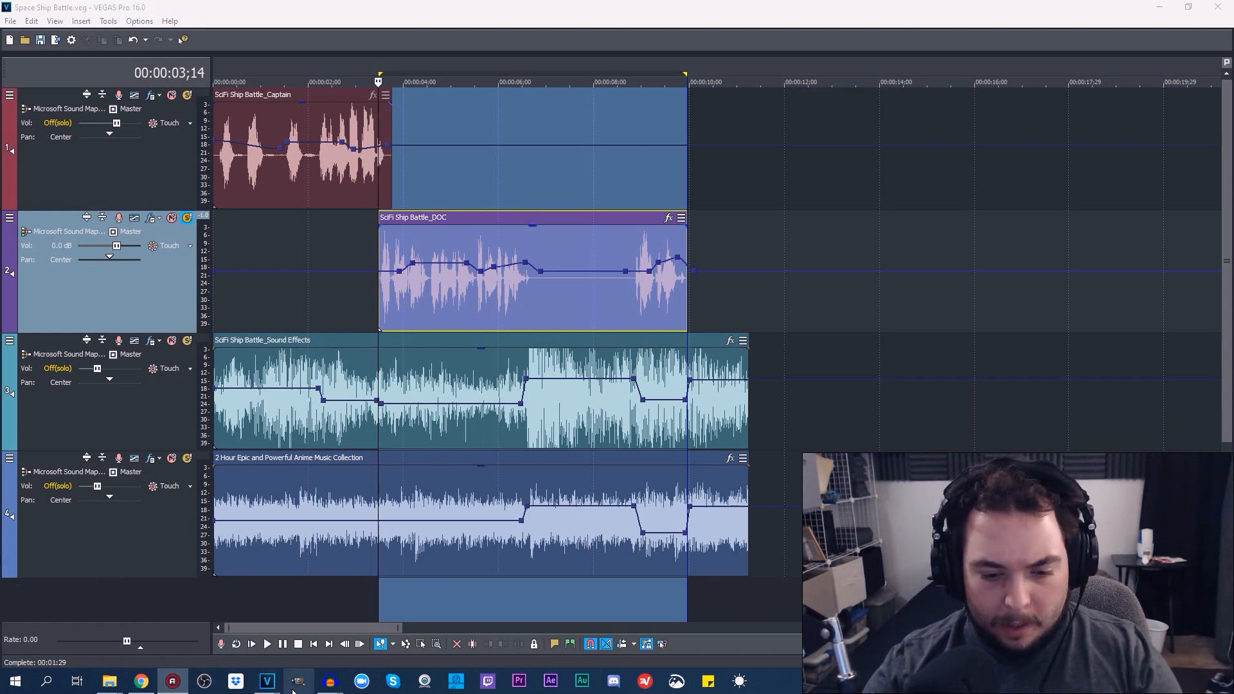
Switch to the SciFi Ship Battle project in Audacity, examine the clips' volume envelopes with the Envelope tool, and minimize it
mouse_move(328, 686)
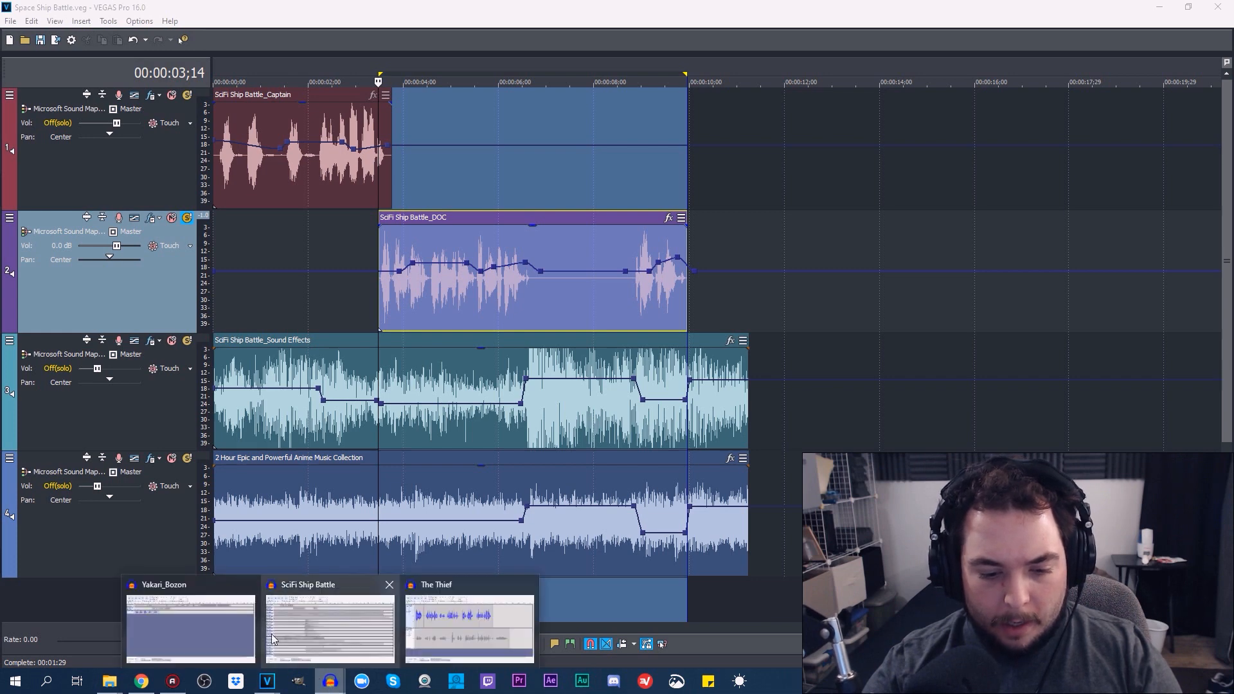
left_click(324, 633)
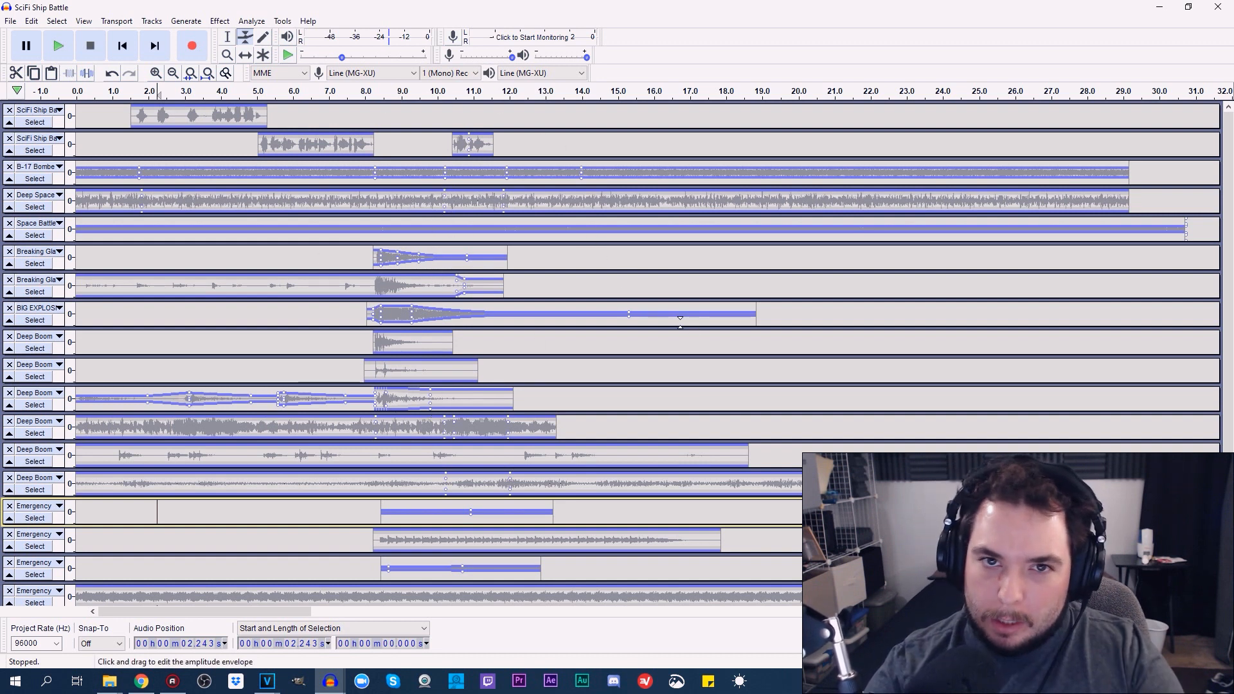
left_click(1150, 10)
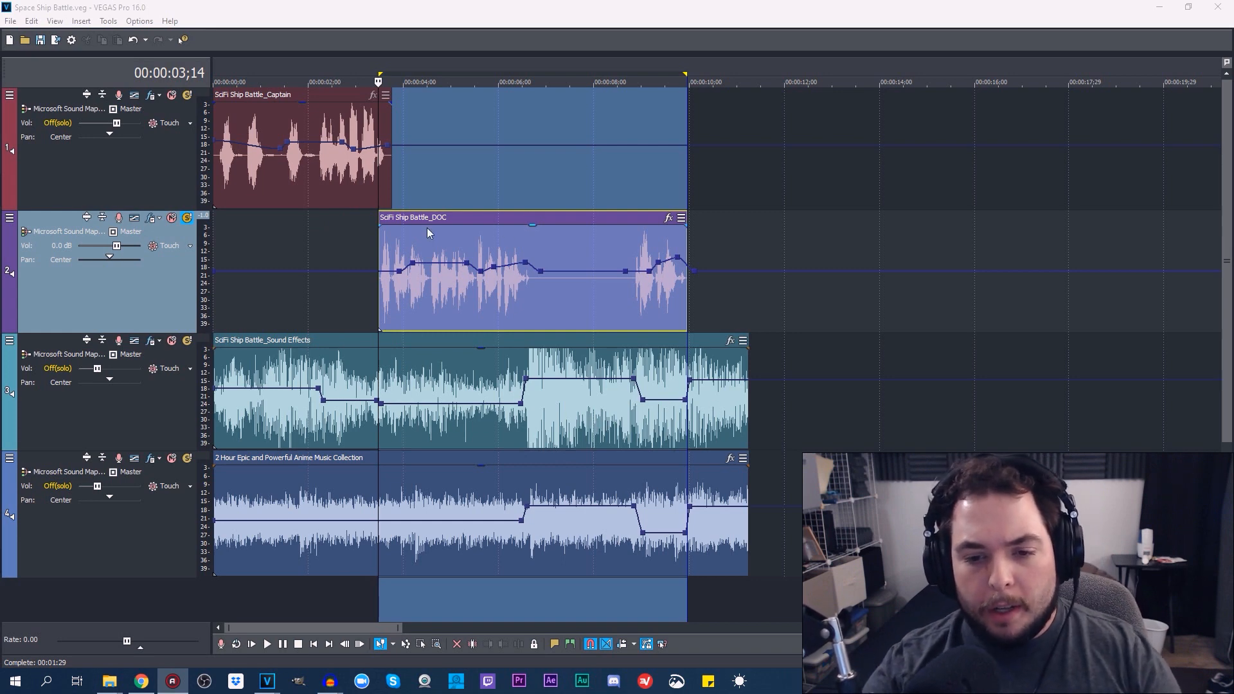
In VEGAS Pro, select the SciFi Ship Battle_Captain clip at about 00:00:01;12, start playback there briefly, and stop
left_click(279, 160)
left_click(283, 644)
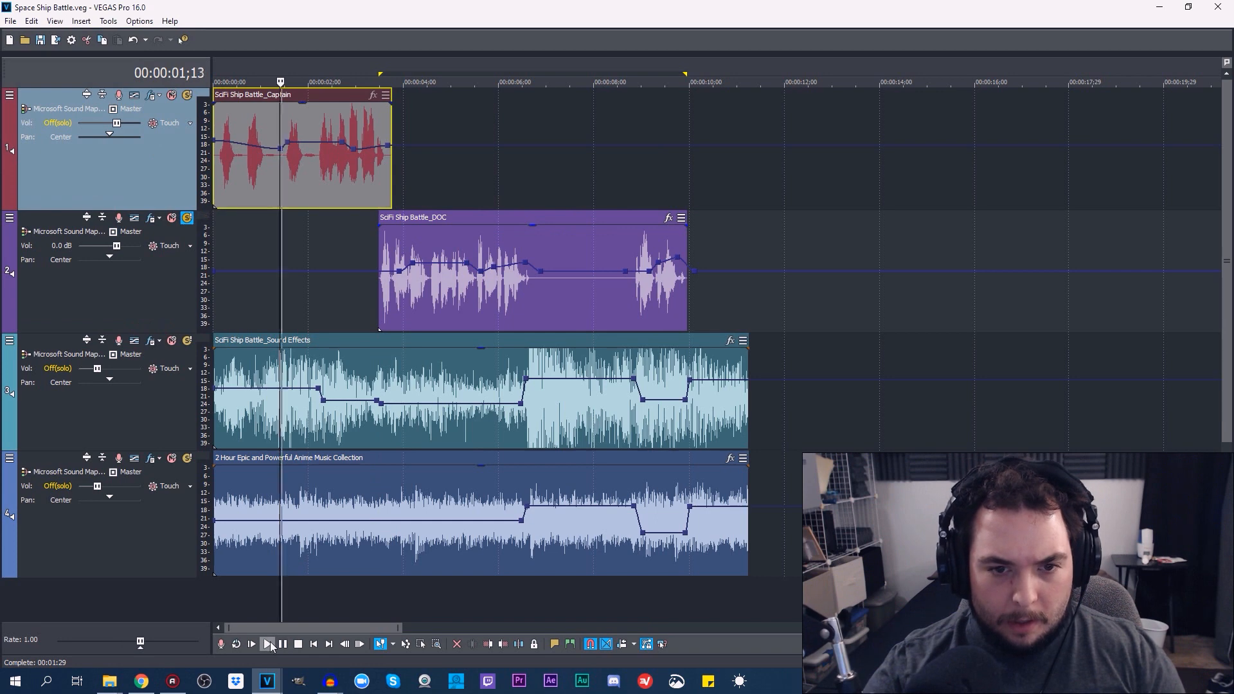
left_click(297, 645)
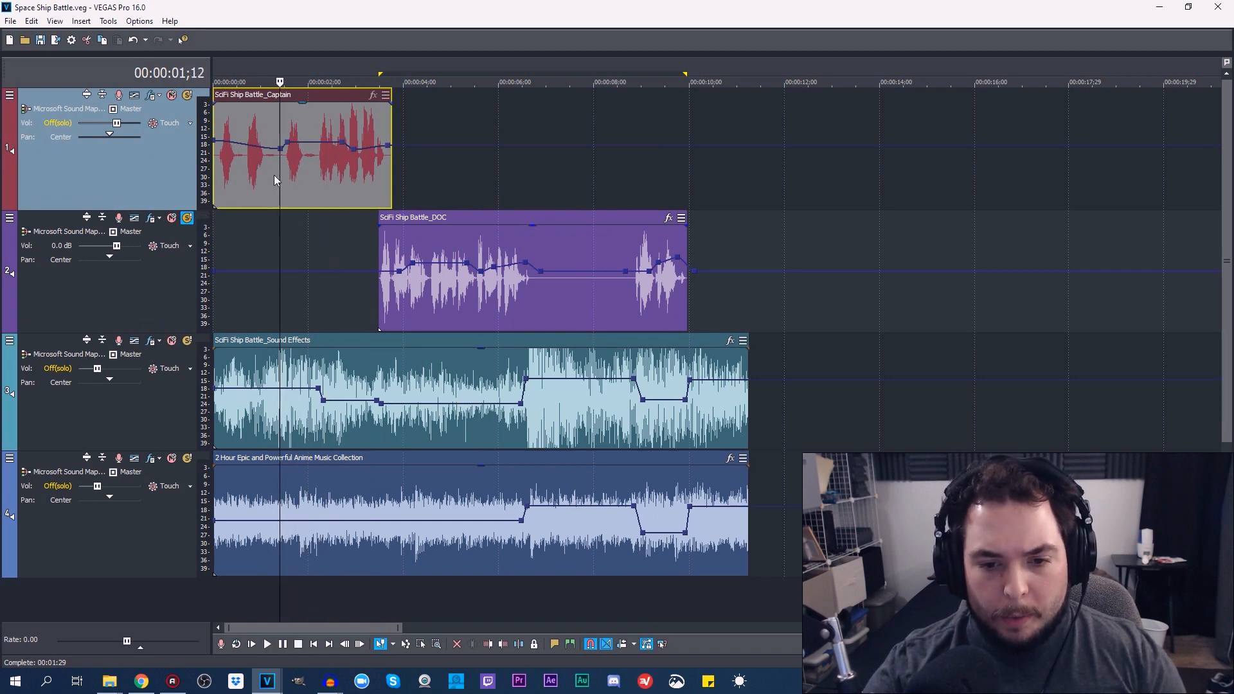
Turn off solo on the SciFi Ship Battle_DOC track and examine the Captain clip's volume envelope around 00:00:01;16
left_click(187, 218)
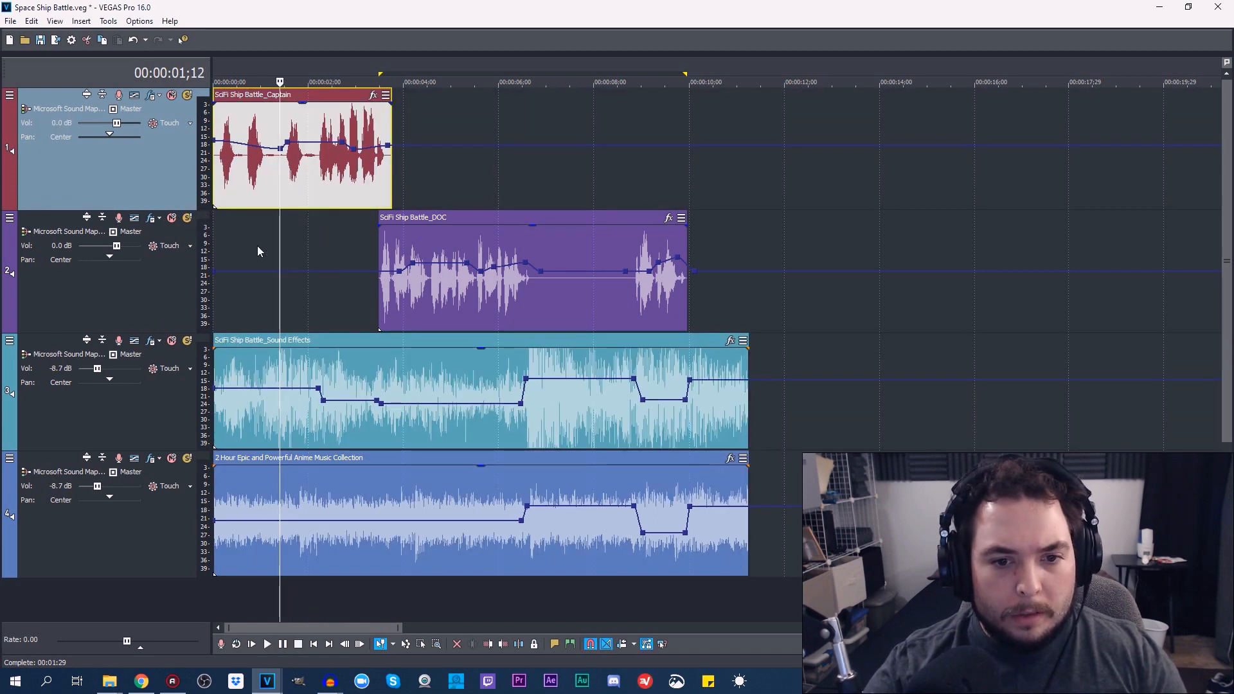
left_click(287, 180)
scroll(295, 205, "up", 5)
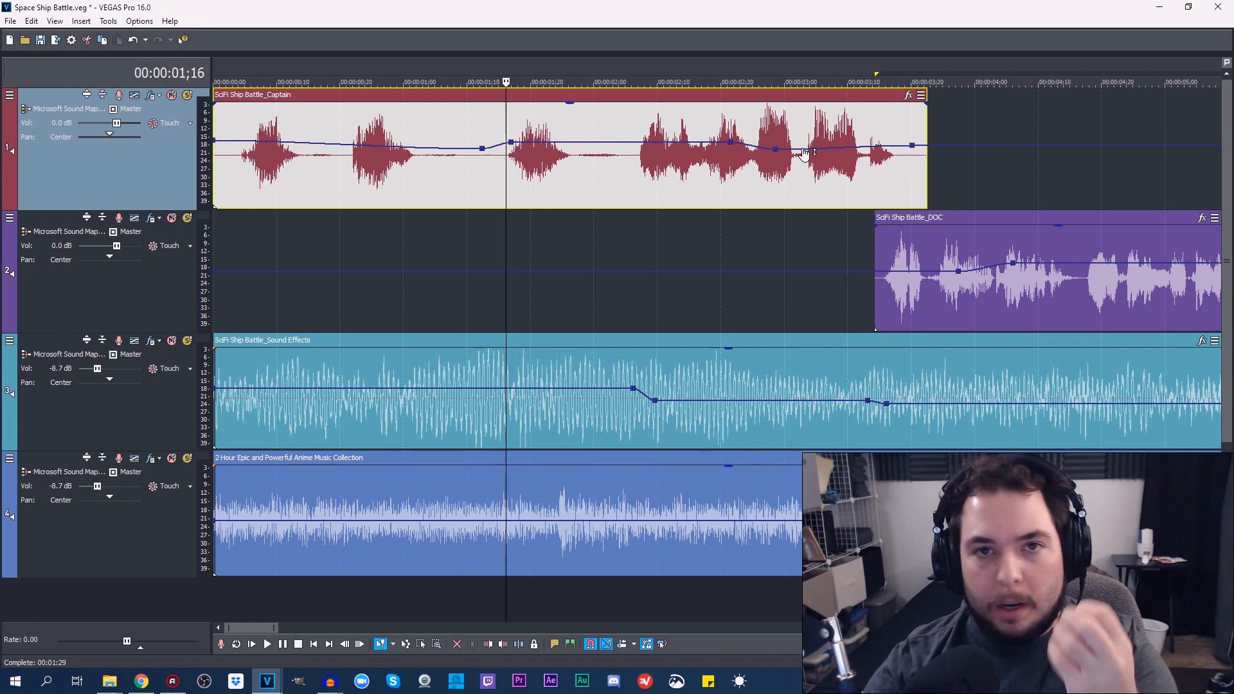
scroll(633, 371, "down", 5)
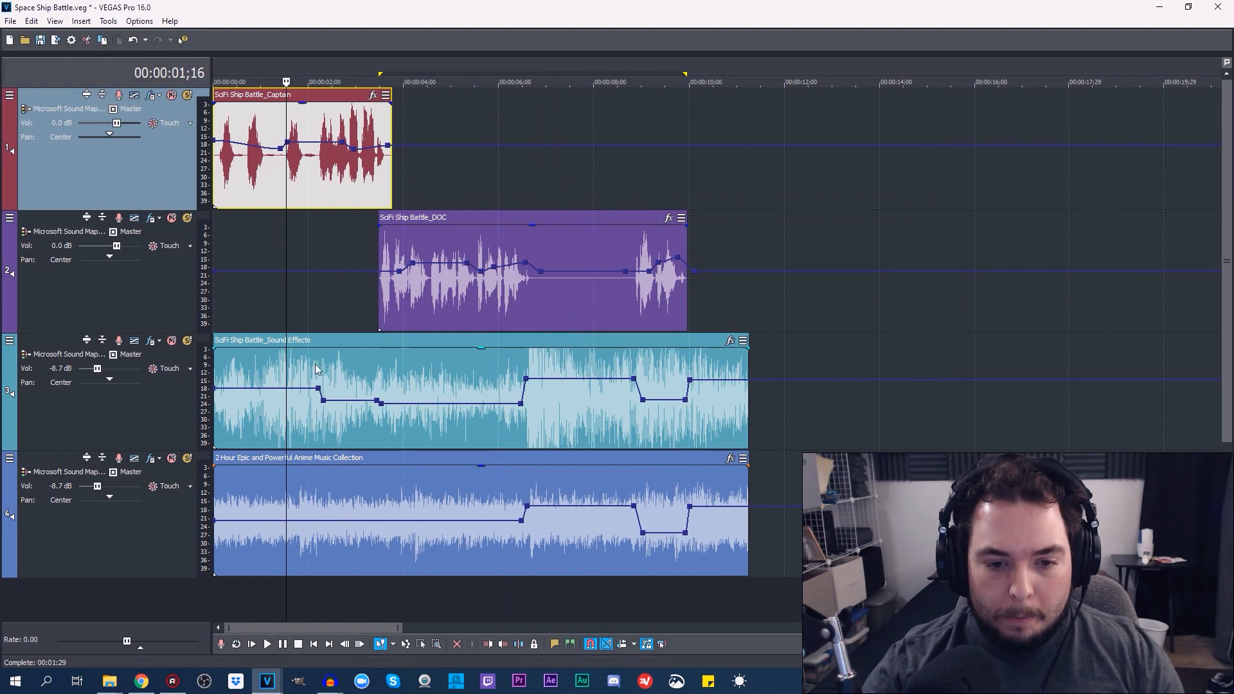
Examine the Sound Effects track's volume envelope where it dips under the Captain's dialogue, at 00:00:02;06 and 00:00:02;09
left_click(317, 300)
scroll(355, 327, "up", 5)
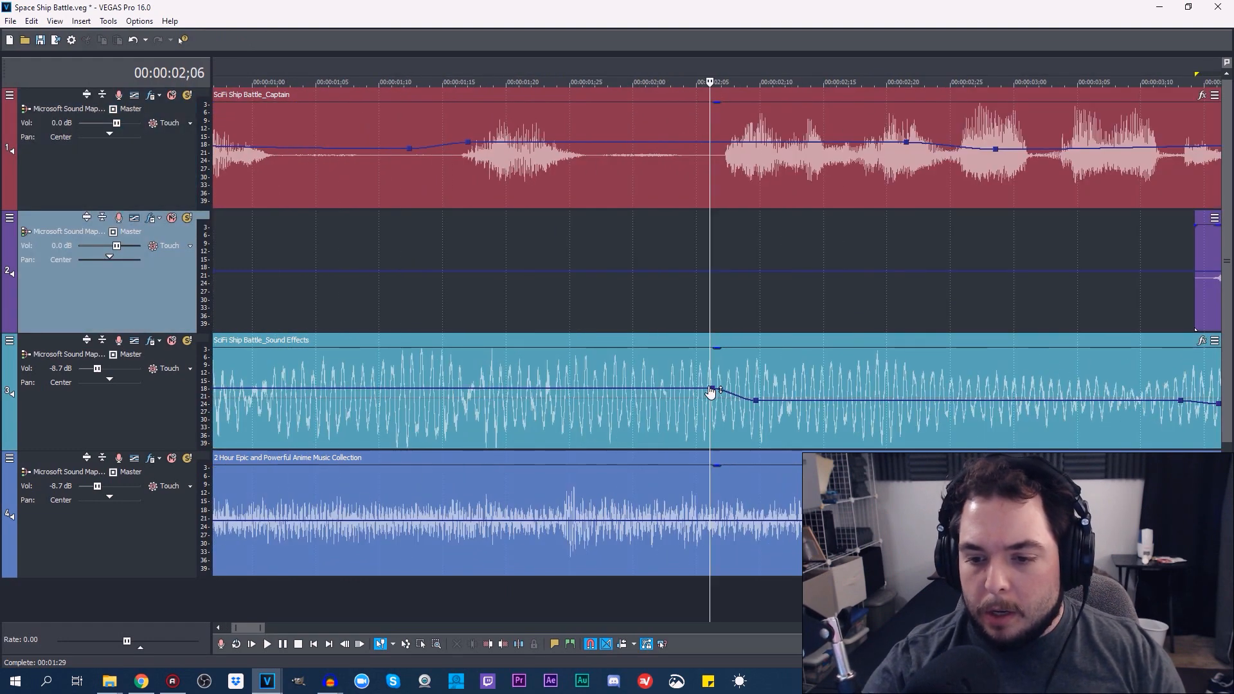
scroll(591, 529, "down", 5)
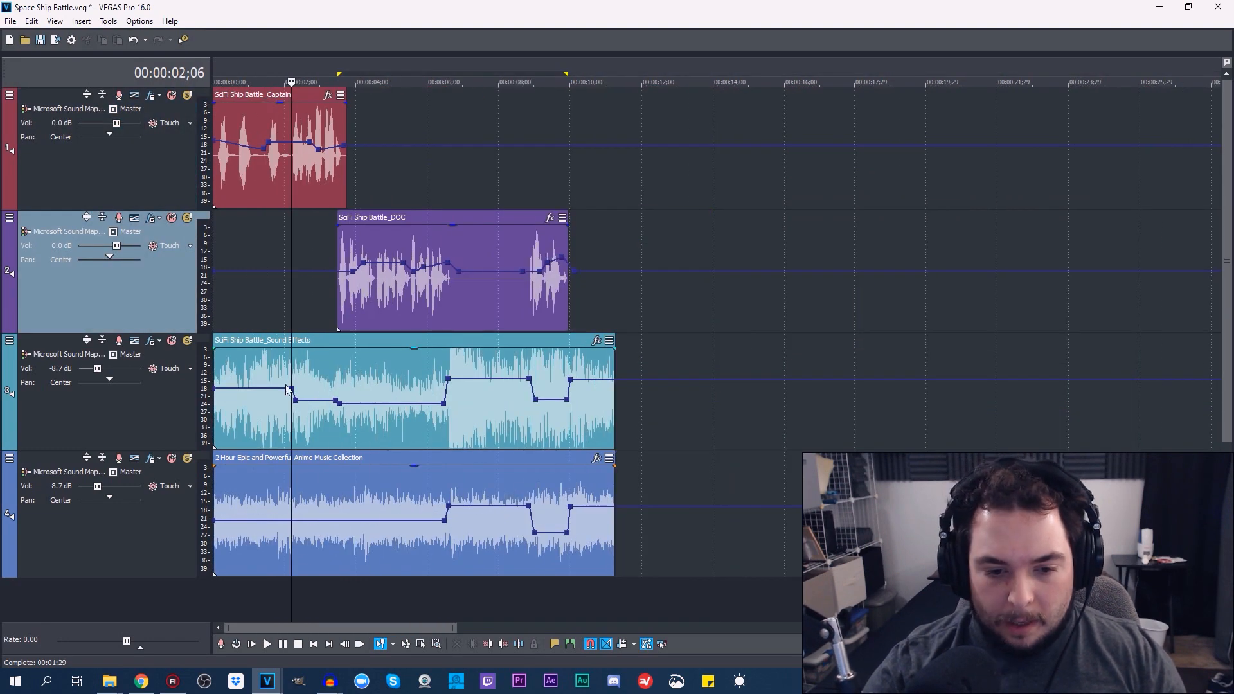
scroll(287, 390, "up", 3)
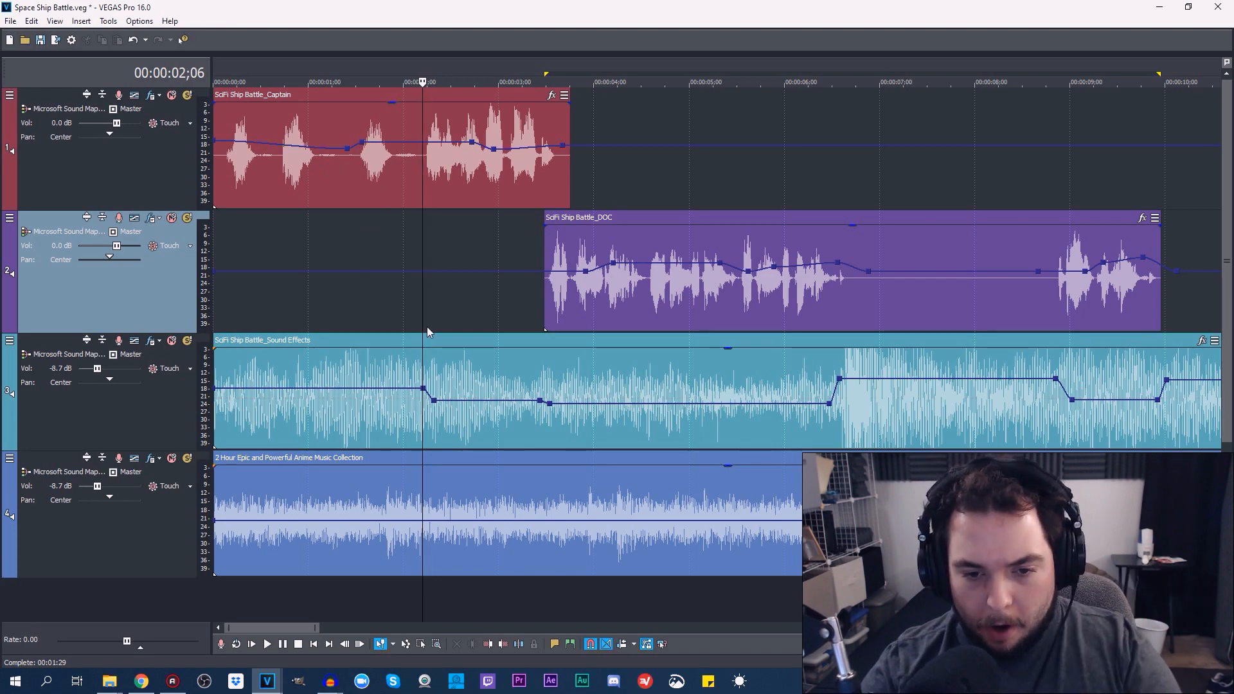
left_click(435, 401)
scroll(495, 326, "up", 5)
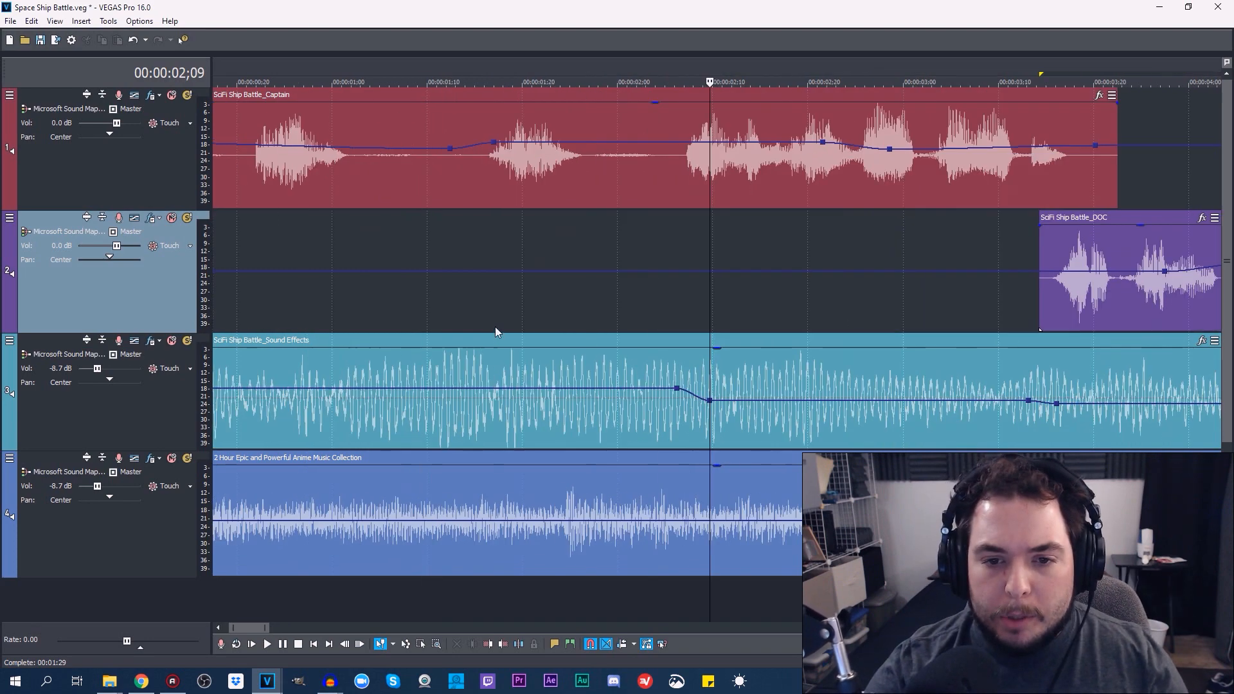
scroll(568, 305, "down", 6)
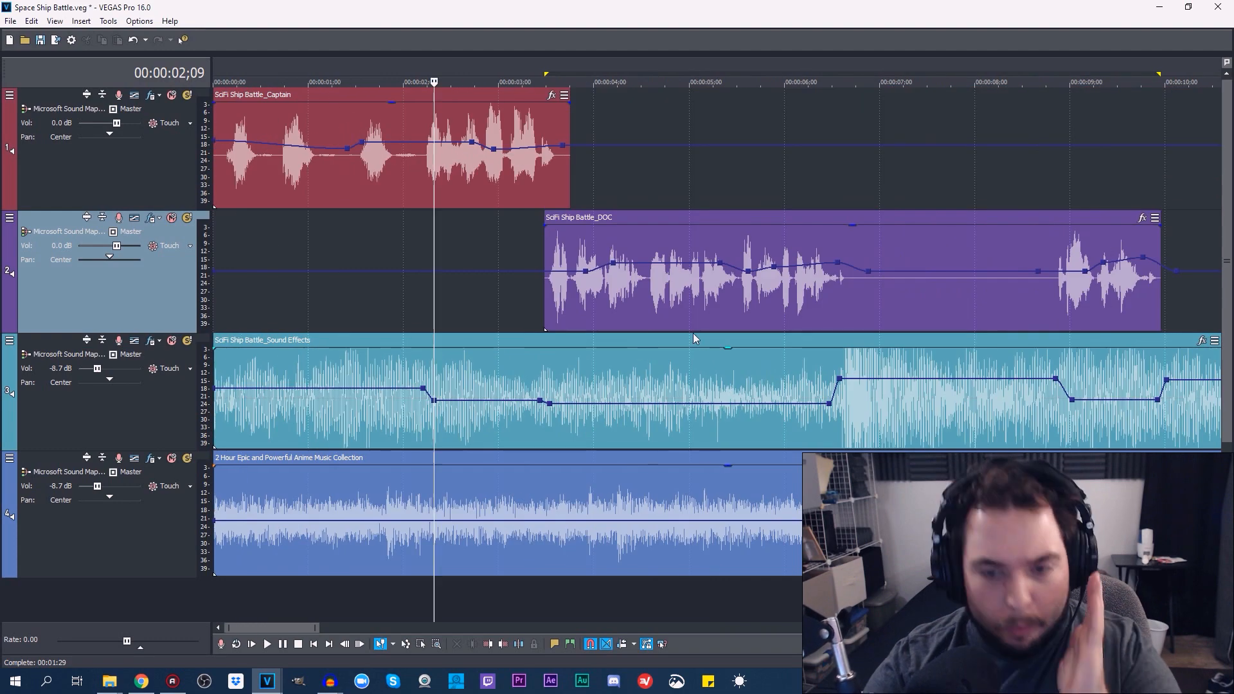
scroll(488, 326, "up", 3)
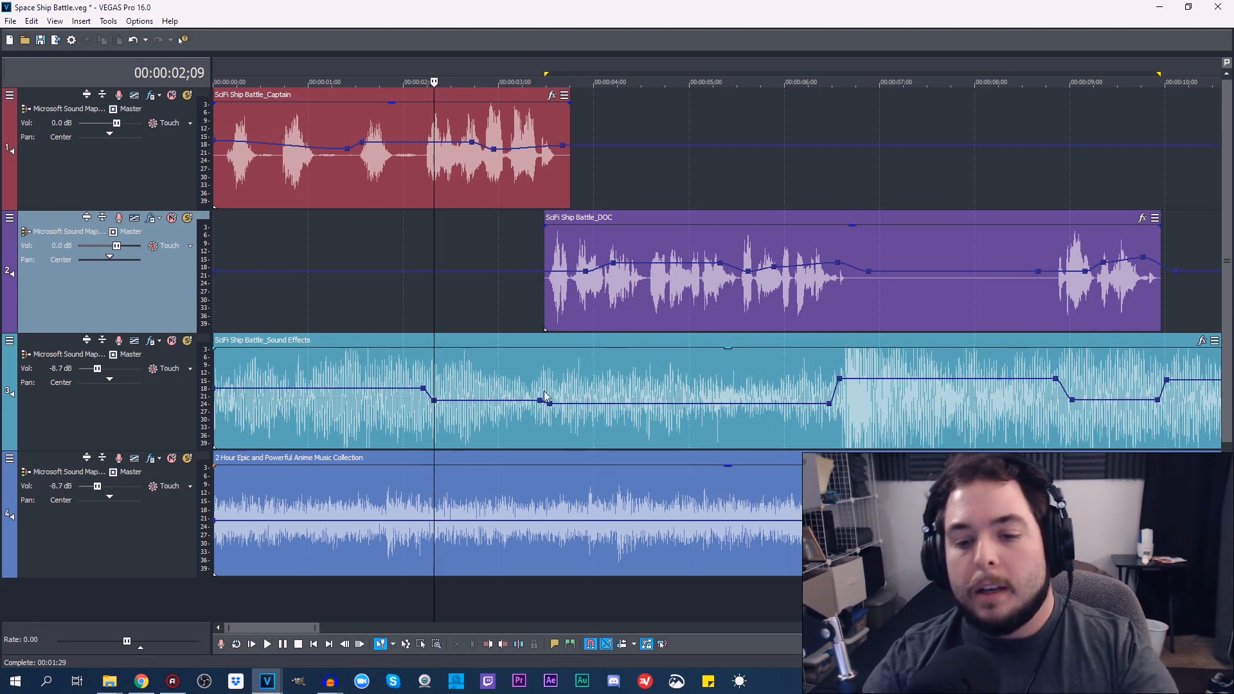
Examine the volume rise on the Sound Effects and music tracks around 00:00:06;22, just after the first DOC dialogue
left_click(855, 202)
scroll(905, 331, "down", 4)
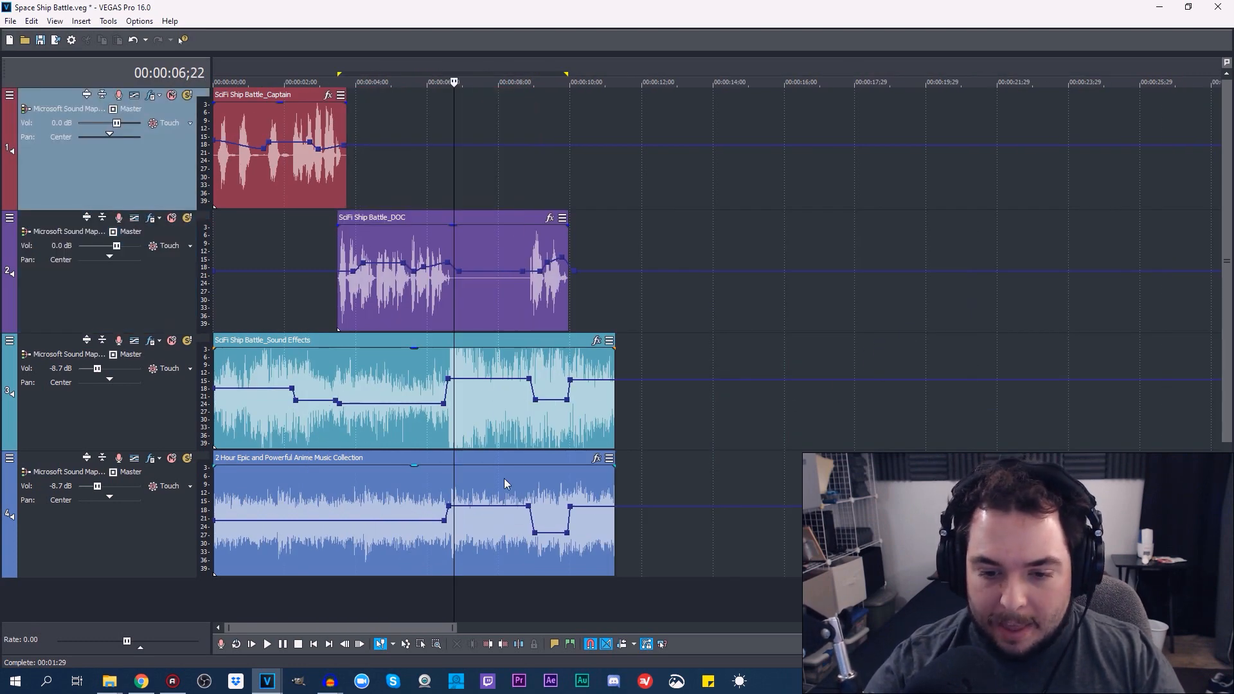
scroll(505, 482, "up", 4)
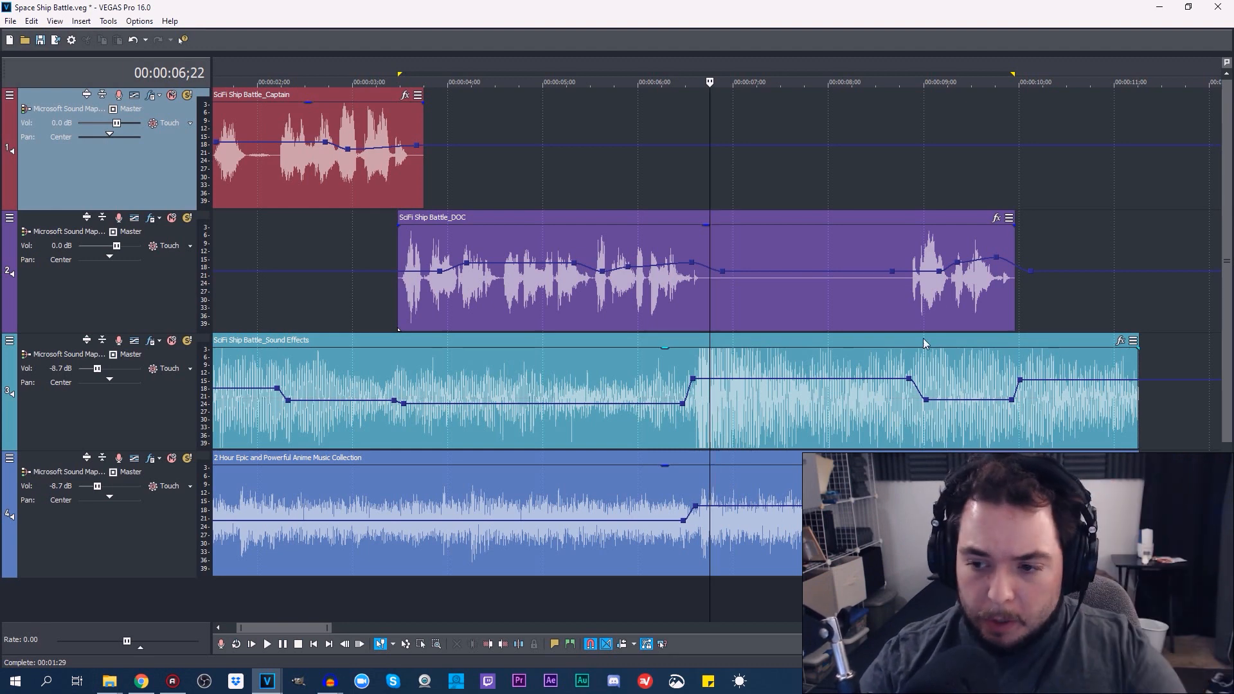
Select the SciFi Ship Battle_DOC clip and examine its volume envelope around 00:00:09;23, 00:00:09;08 and 00:00:05;21
left_click(998, 285)
scroll(997, 286, "up", 5)
scroll(568, 332, "down", 4)
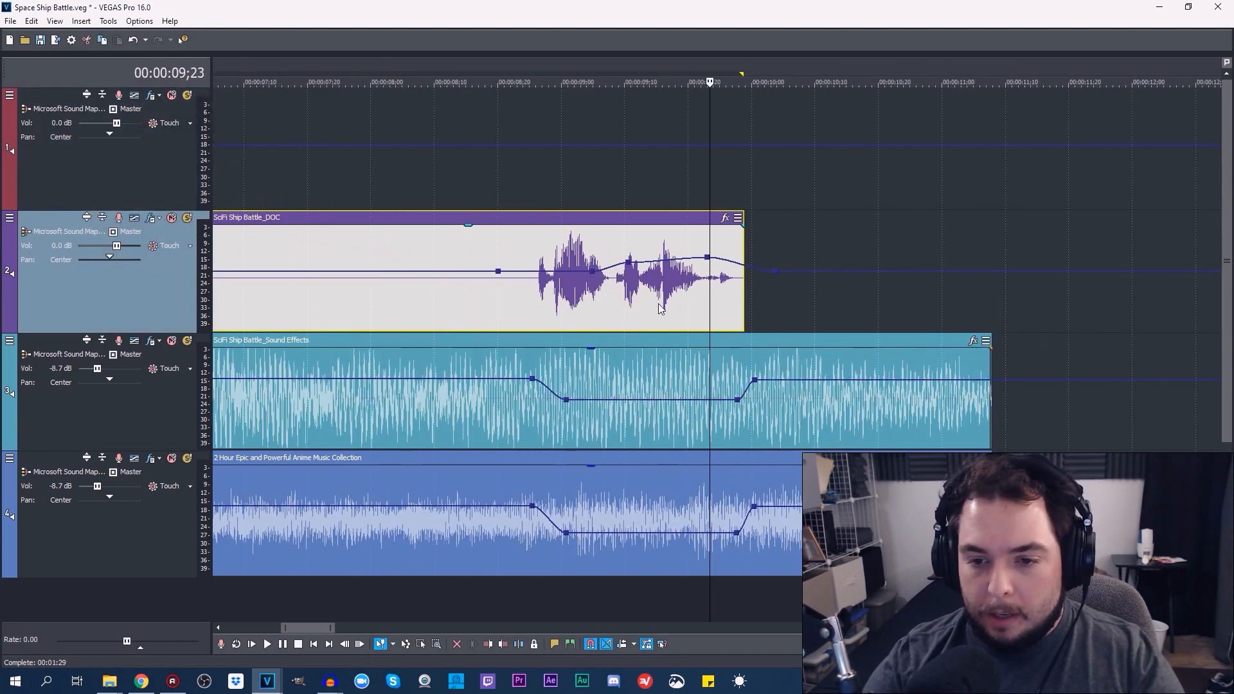
left_click(616, 305)
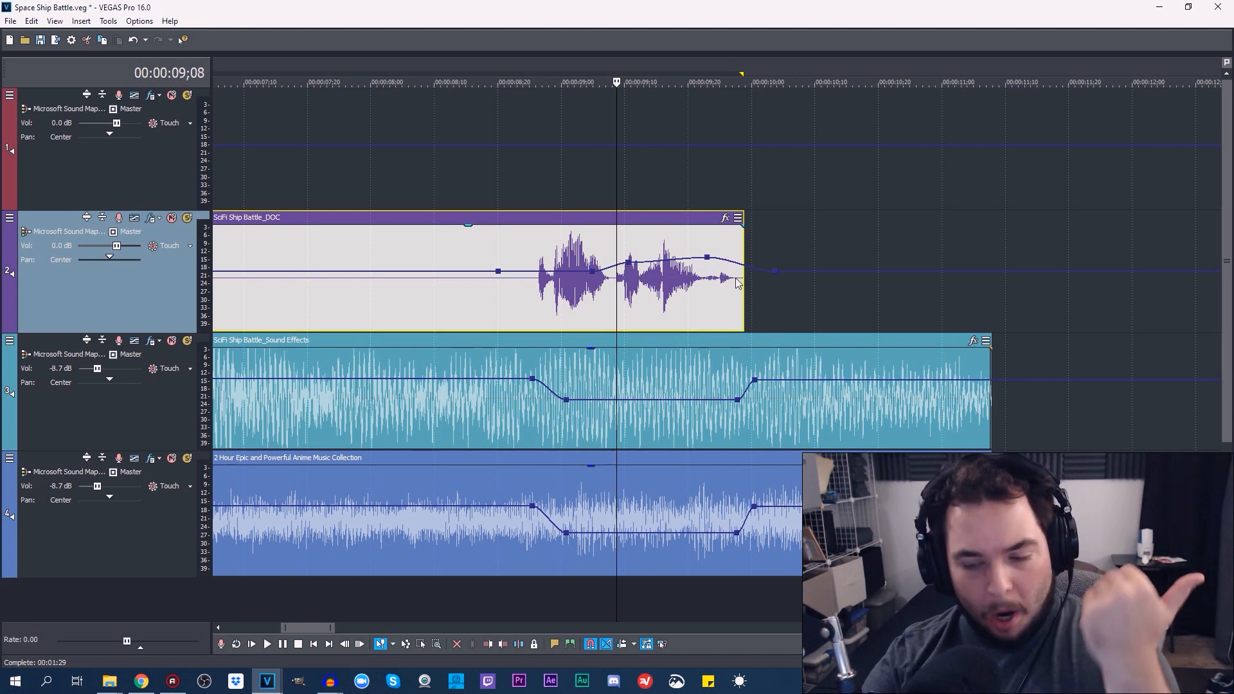
scroll(726, 286, "down", 4)
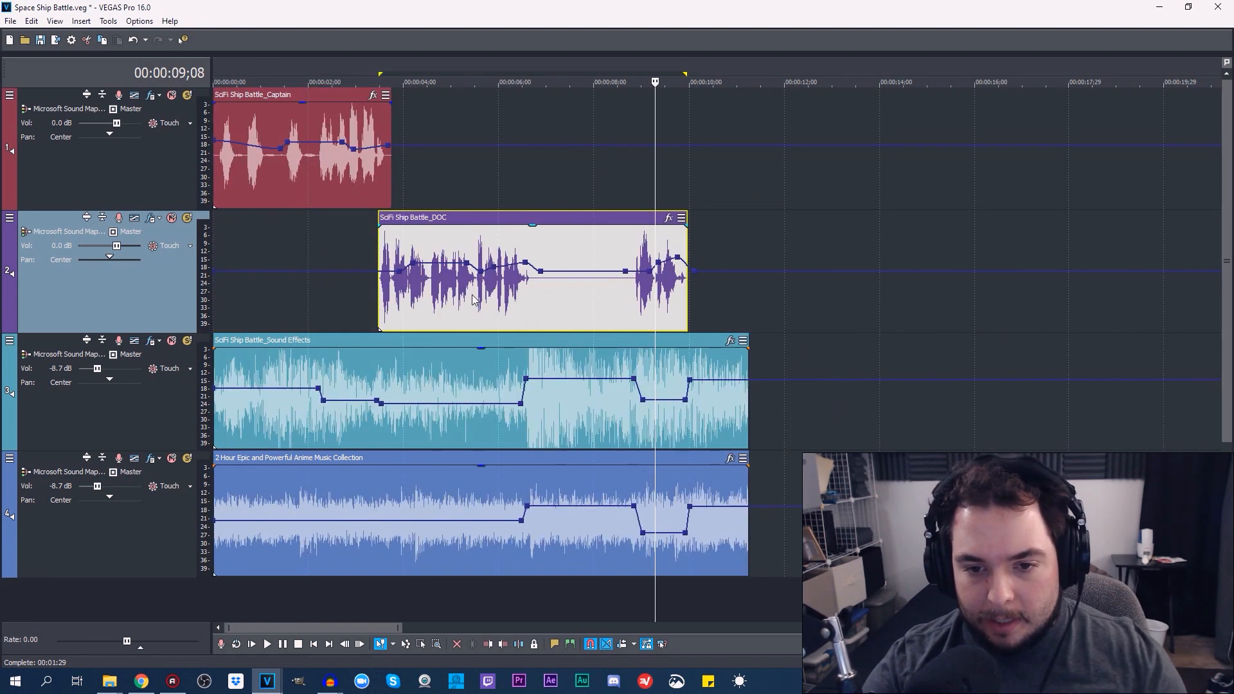
left_click(487, 303)
scroll(486, 304, "up", 2)
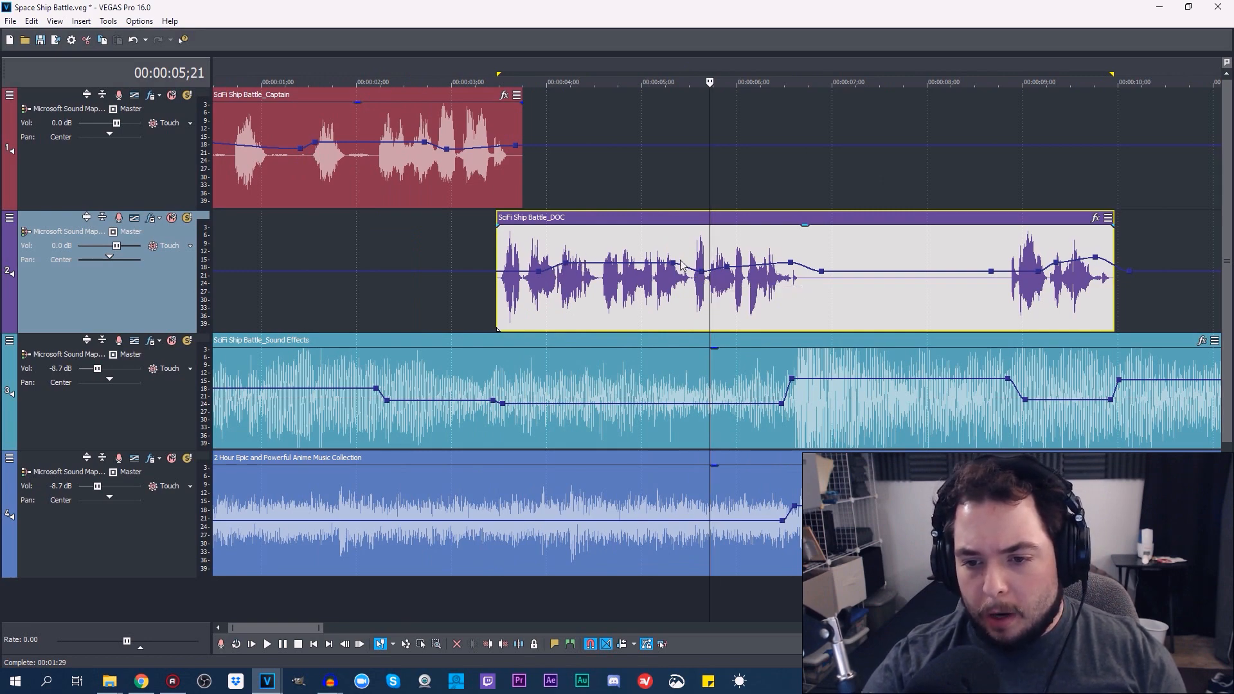
scroll(727, 322, "down", 6)
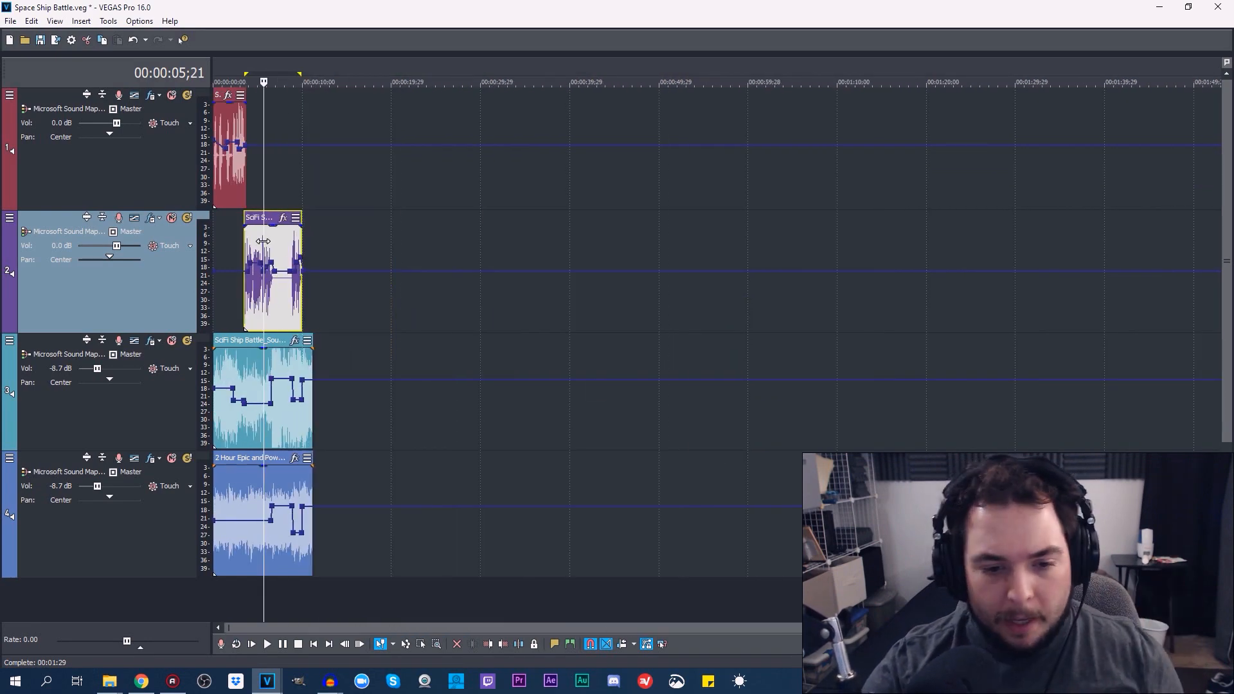
Set the time selection to the whole project, play the full mix from the start, and stop playback
scroll(424, 379, "up", 3)
double_click(260, 65)
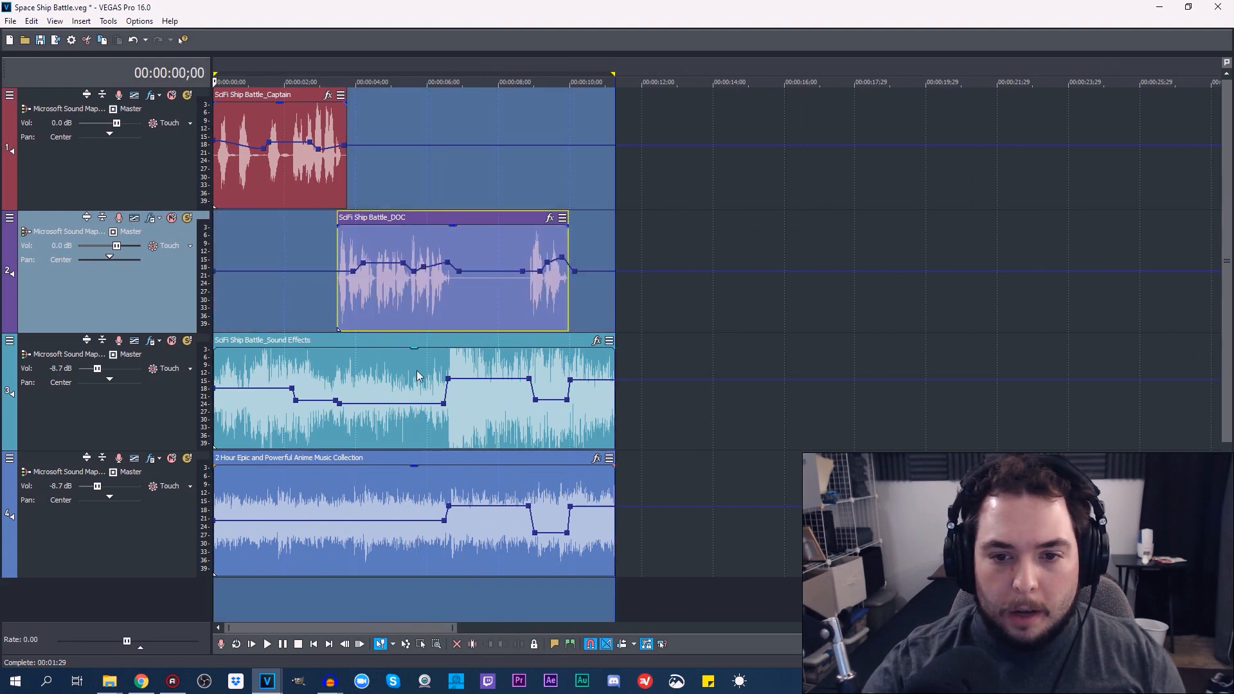
left_click(267, 643)
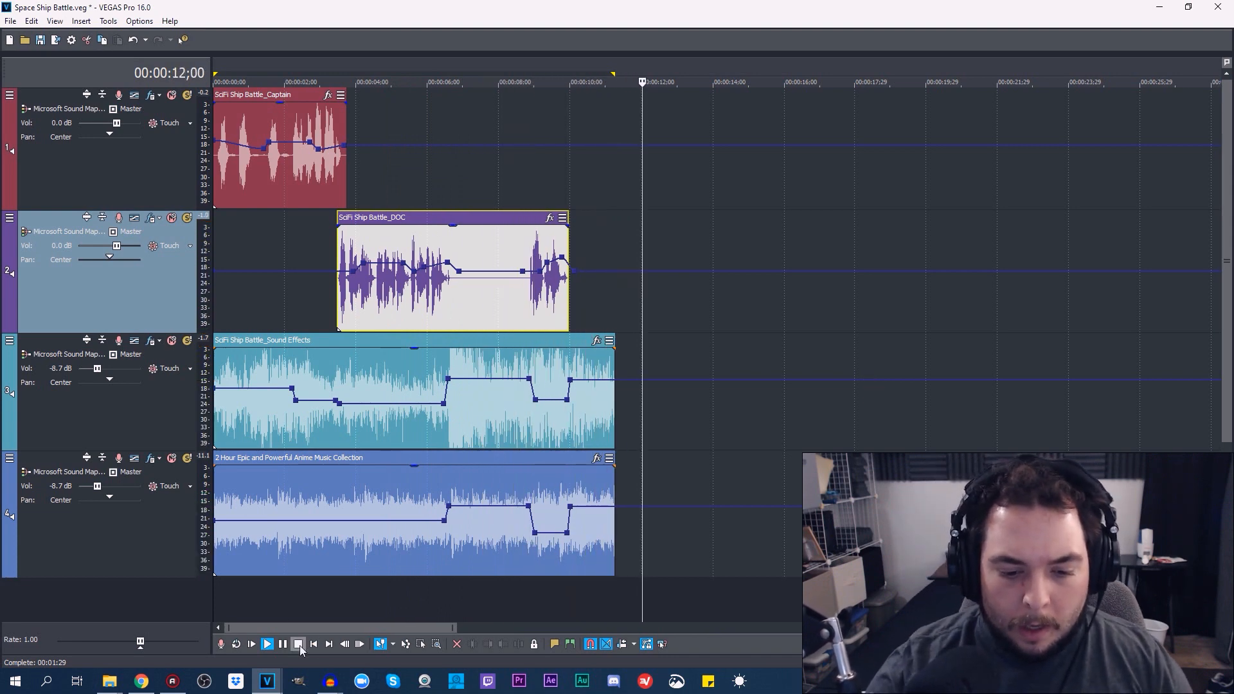
key("space")
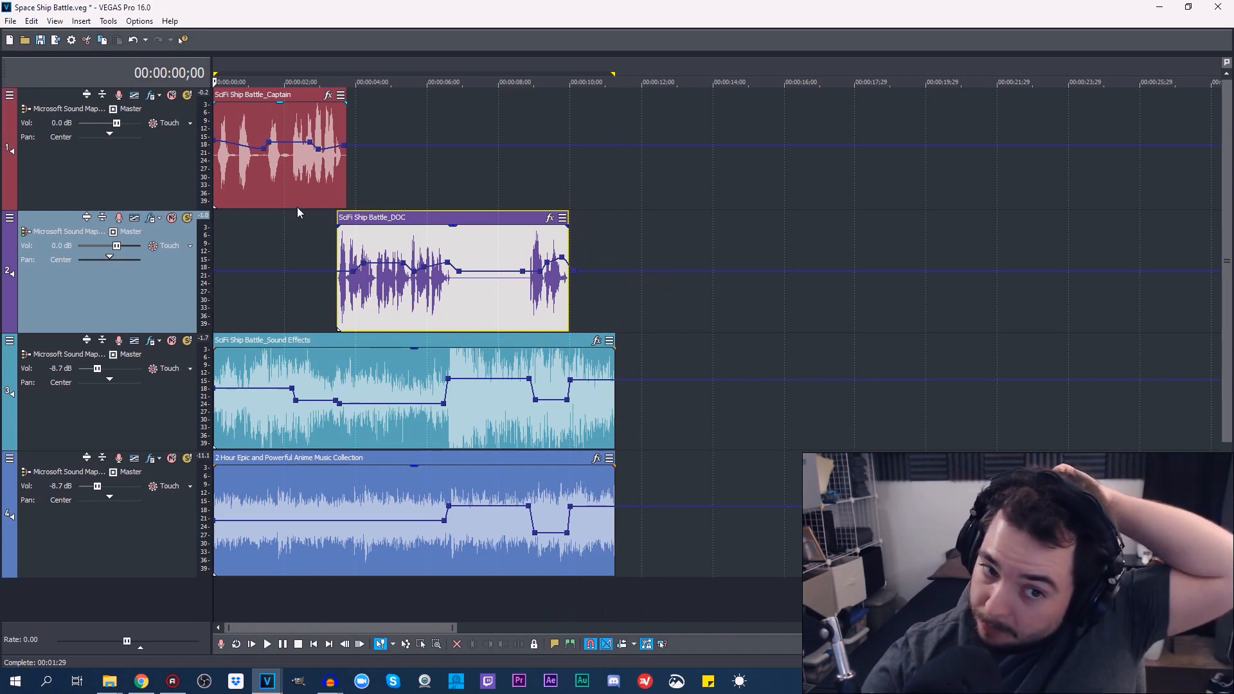
Solo the SciFi Ship Battle_Captain track, set the time selection to its clip, and play it briefly before stopping
scroll(284, 173, "up", 6)
left_click(187, 95)
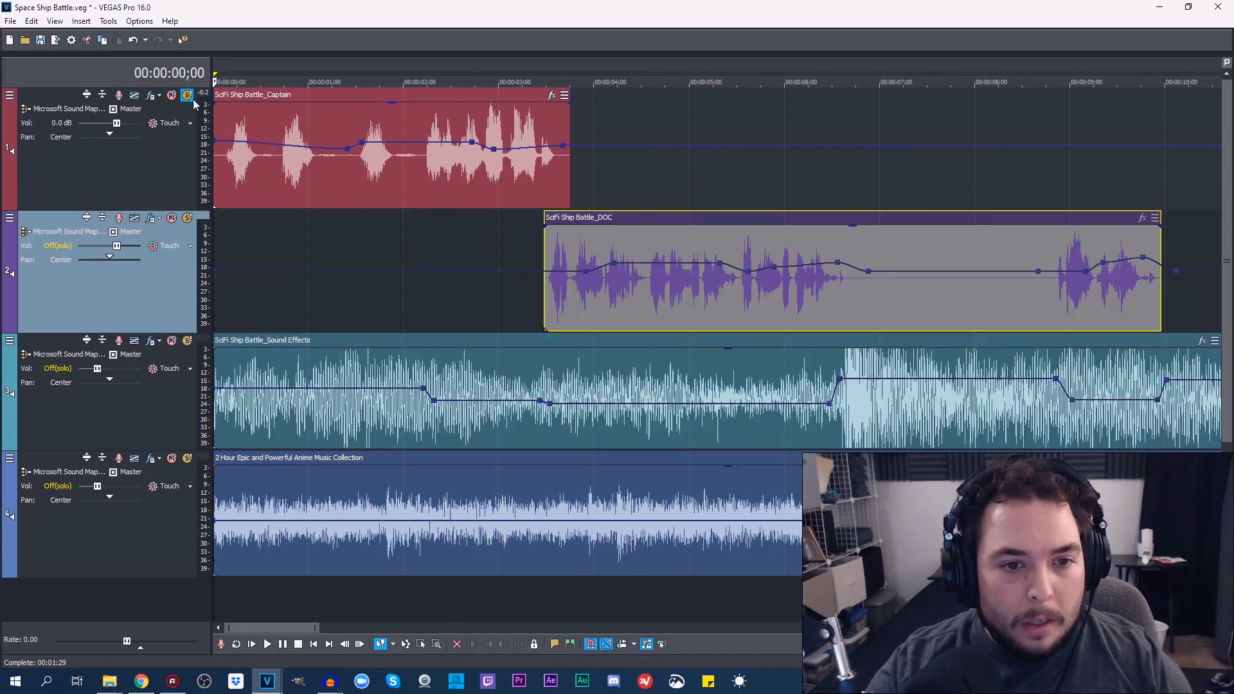
double_click(343, 175)
left_click(268, 644)
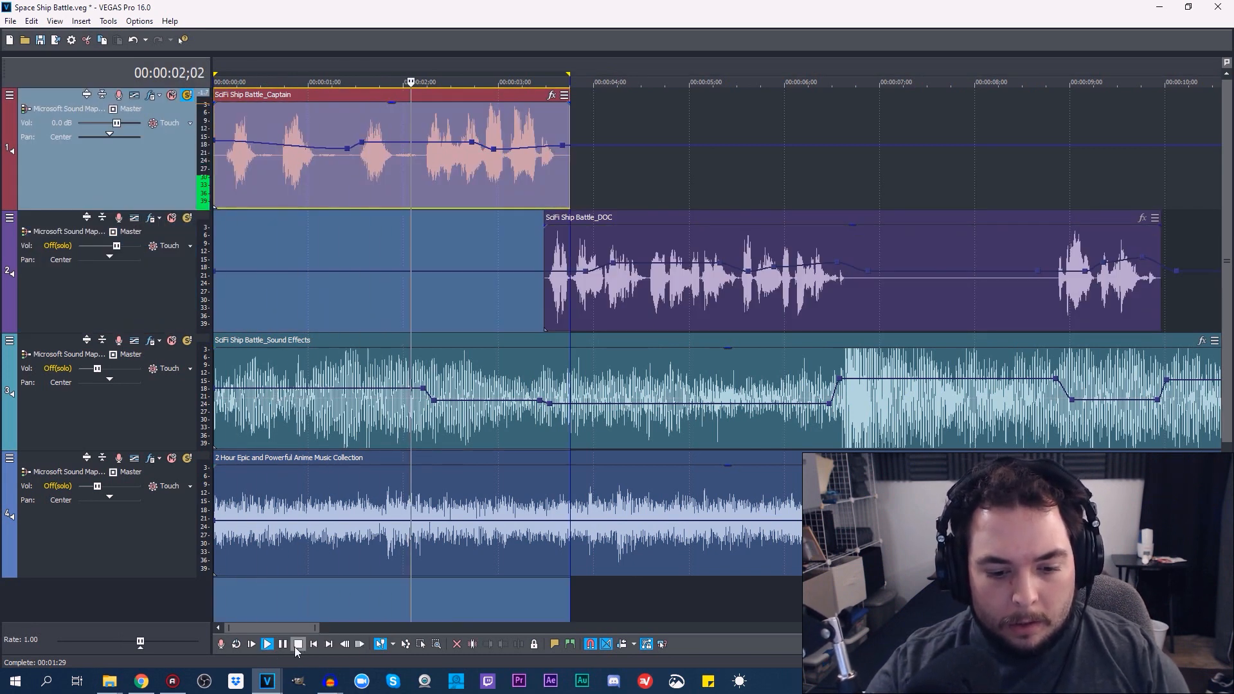
left_click(297, 644)
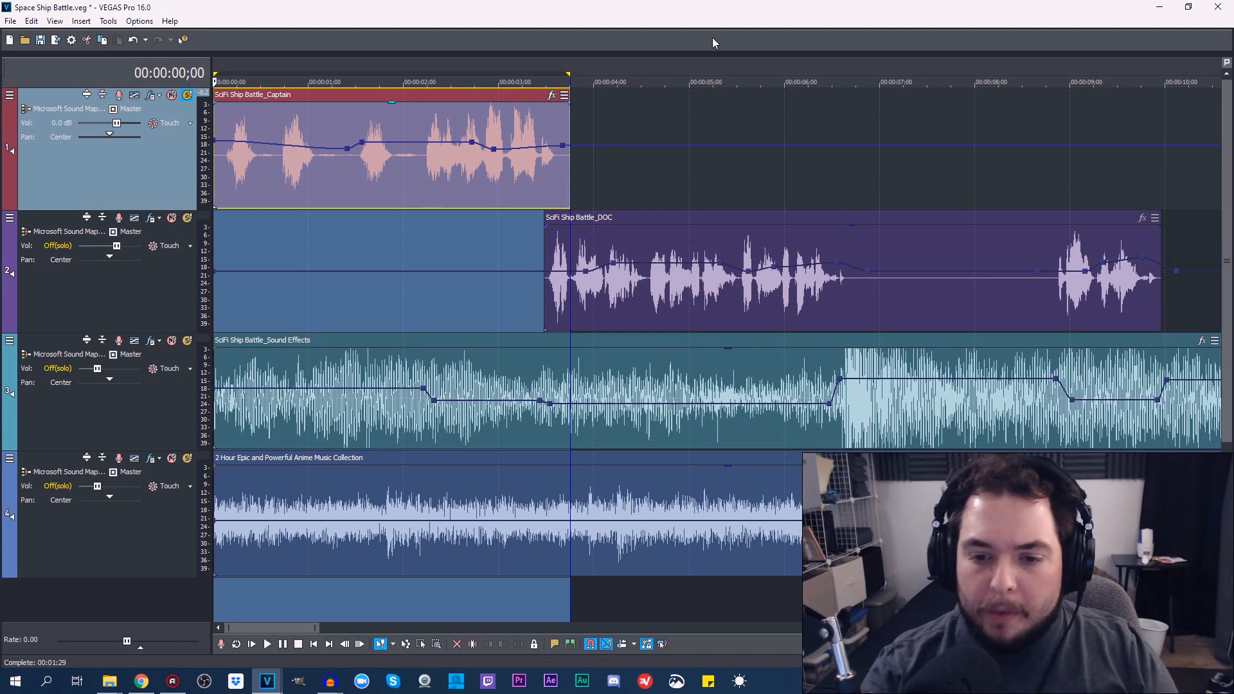
Check the Captain clip around 00:00:03;01 and 00:00:02;05, reselect its full time range, and replay it from the start
left_click(501, 228)
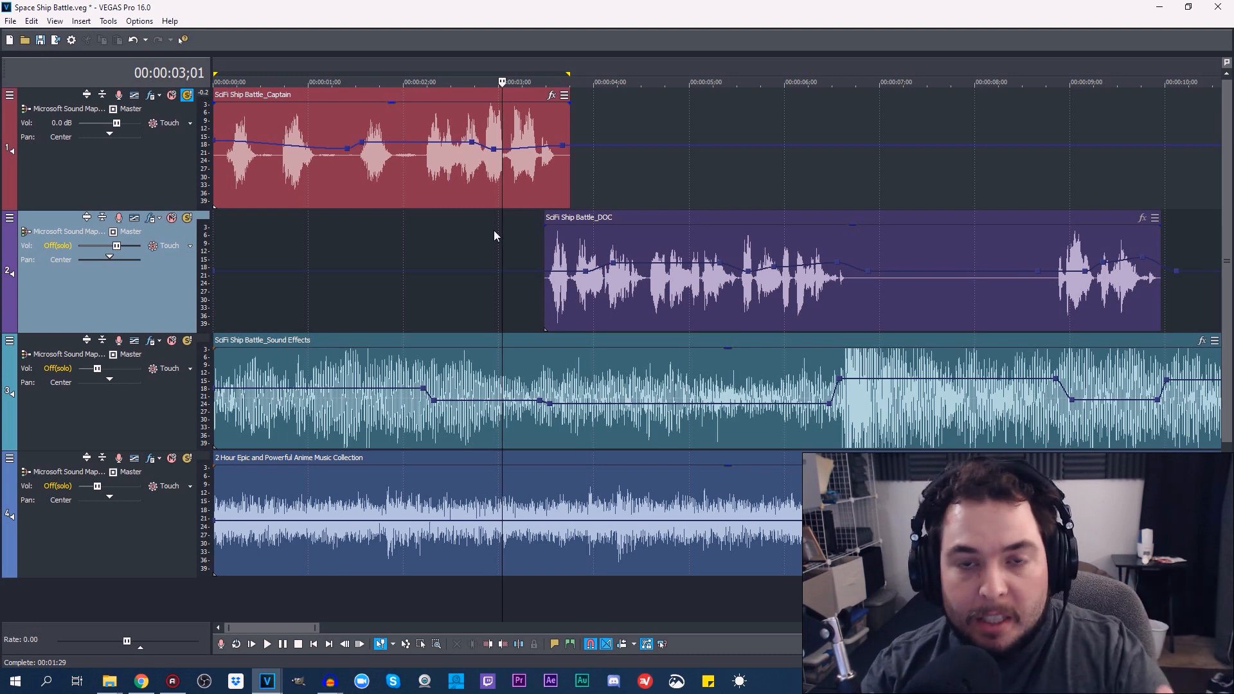
left_click(421, 226)
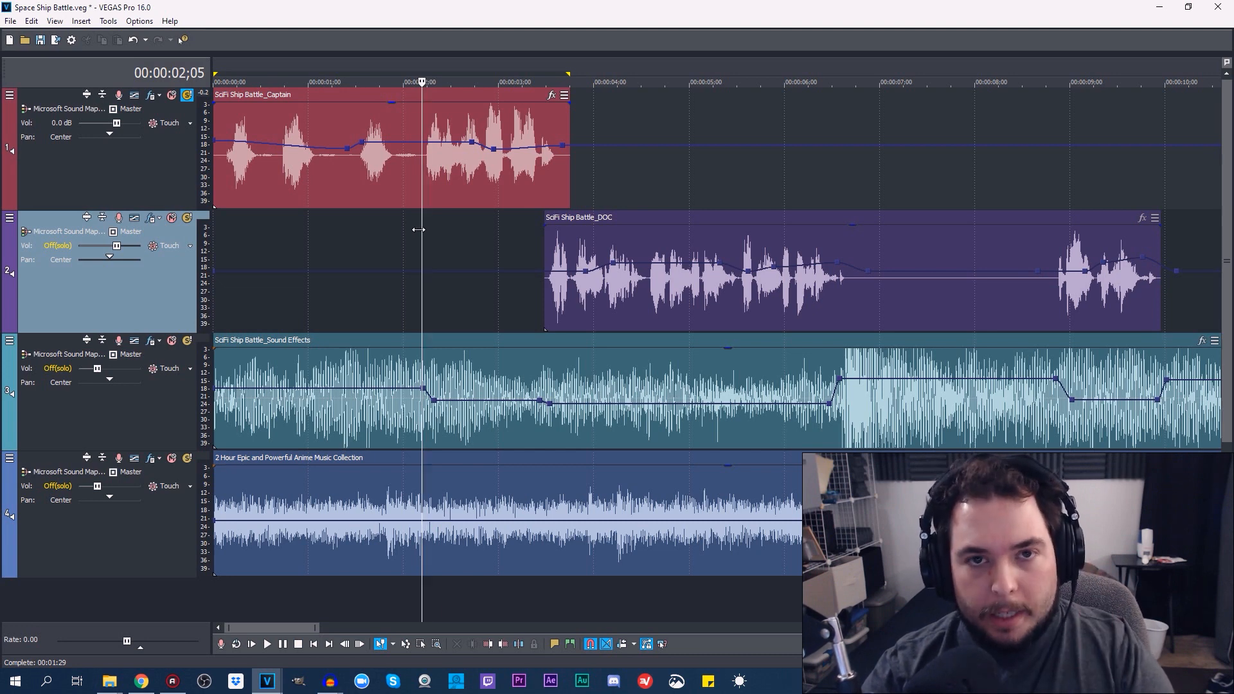
double_click(334, 180)
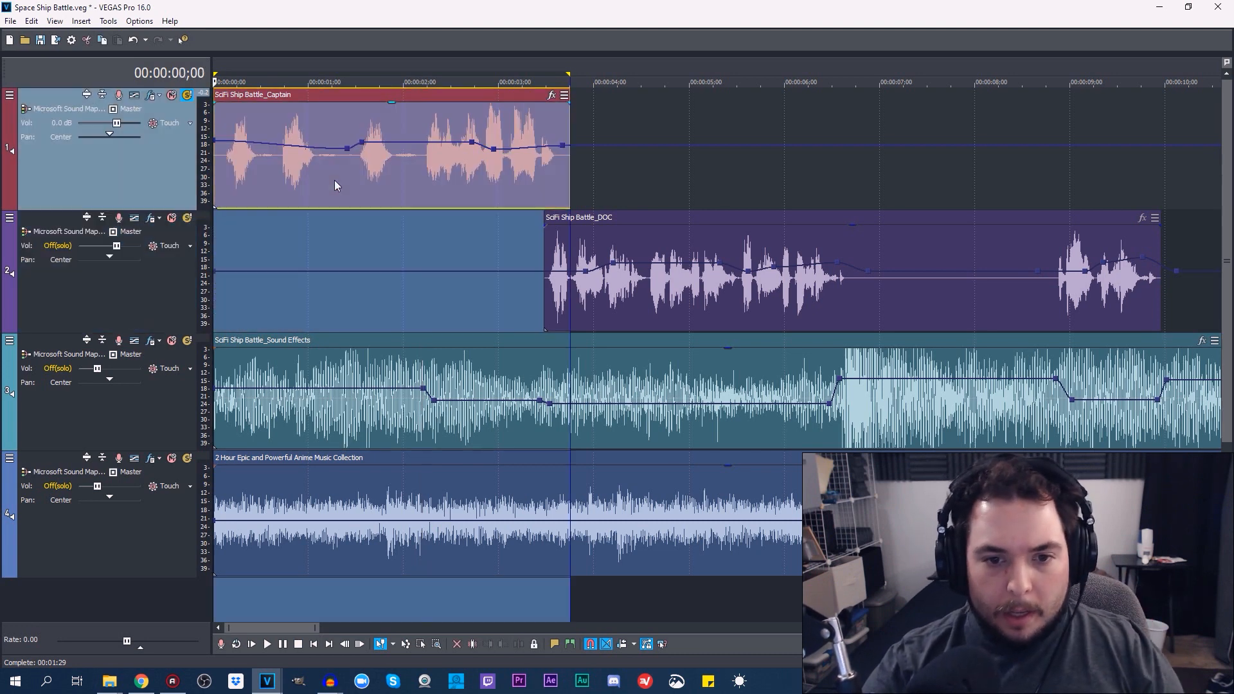
left_click(267, 643)
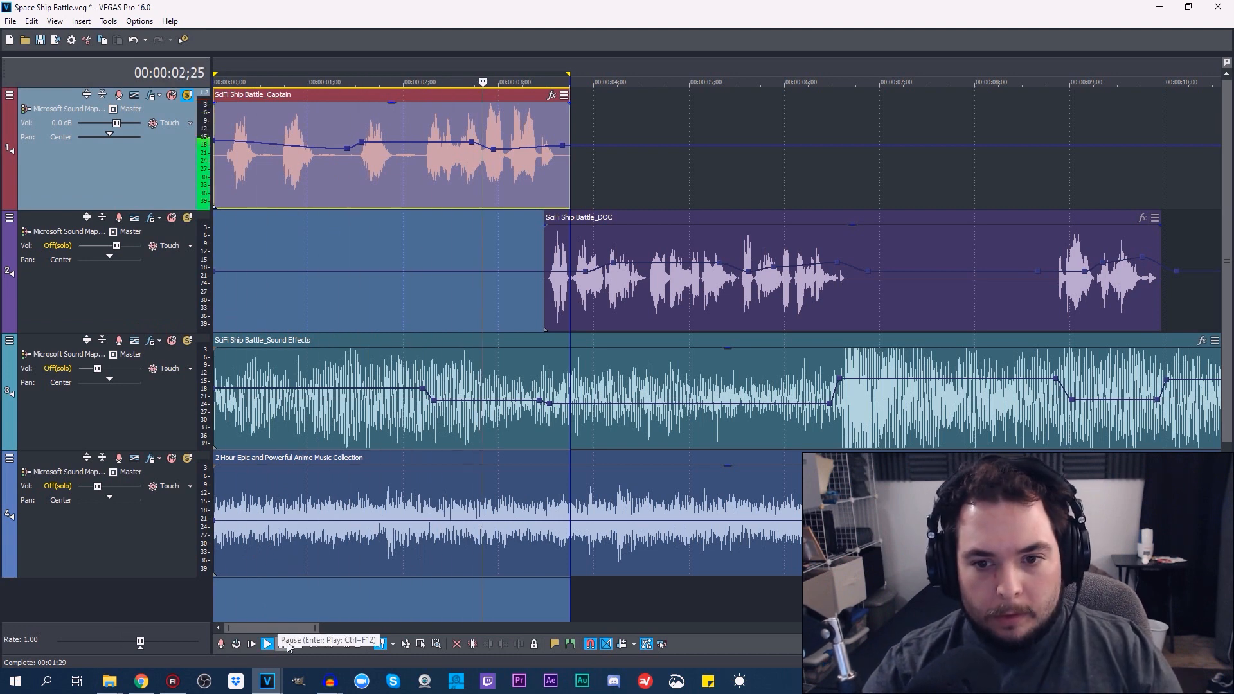
Switch the solo from the Captain track to the DOC track and set the time selection to the DOC clip
left_click(668, 249)
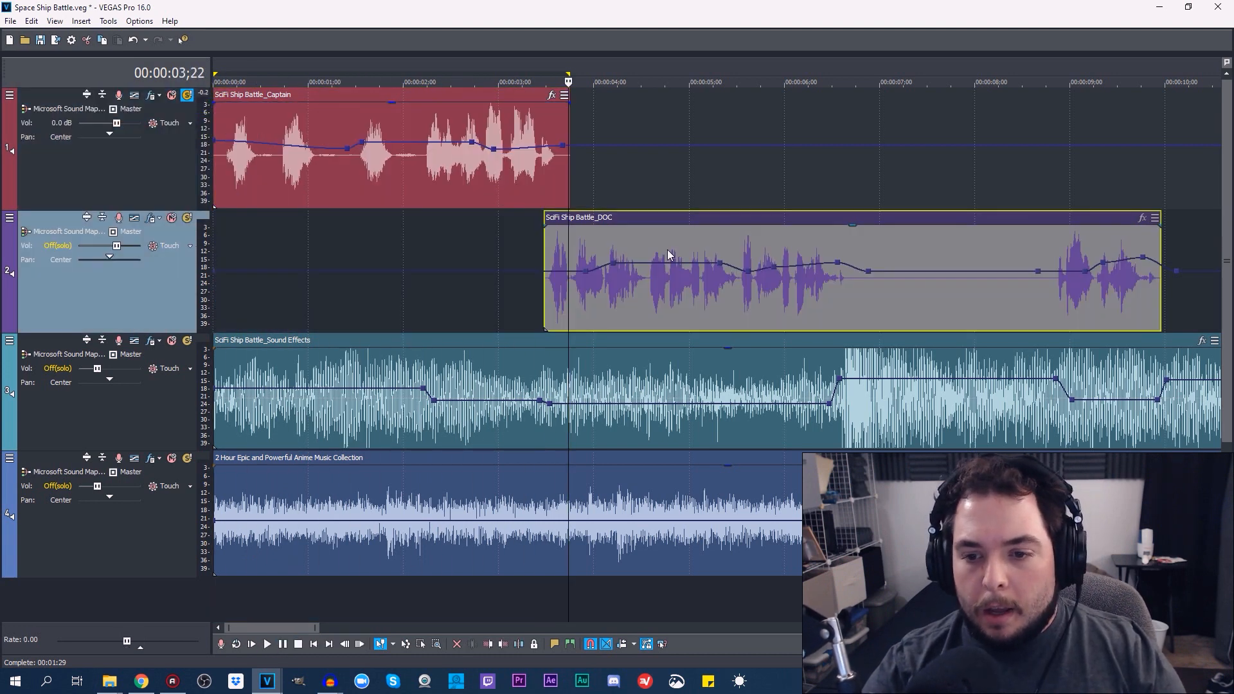
scroll(669, 250, "down", 5)
left_click(358, 247)
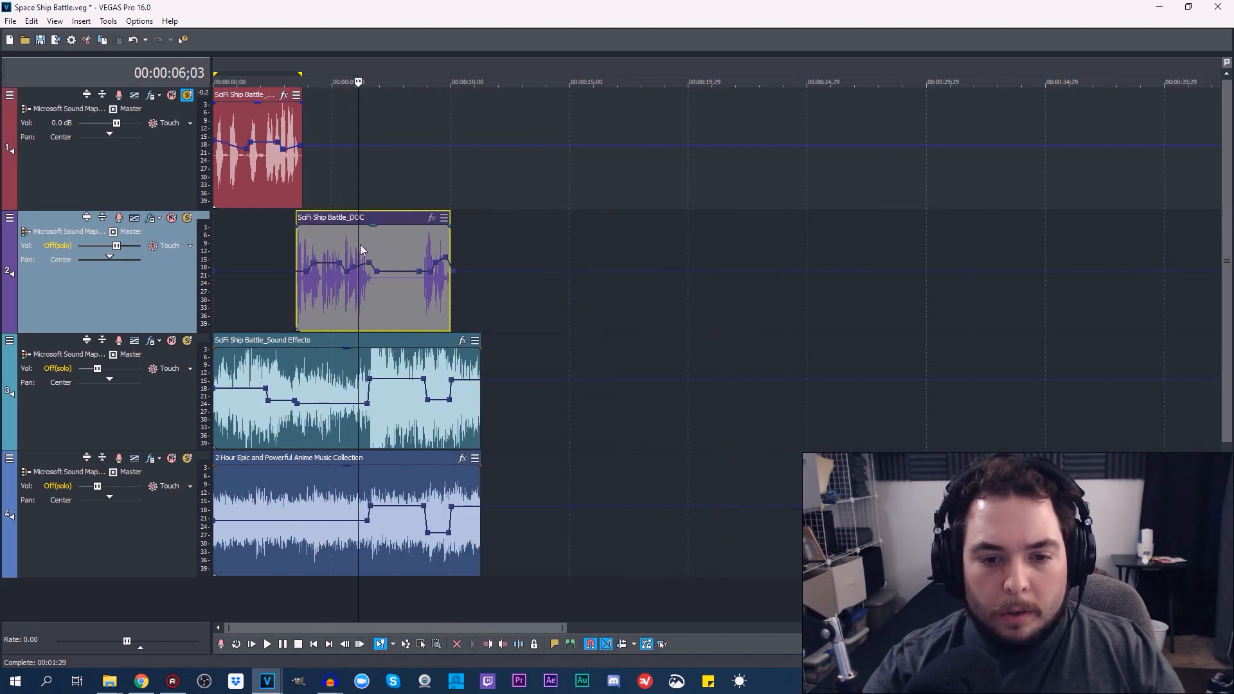
left_click(327, 229)
left_click(187, 96)
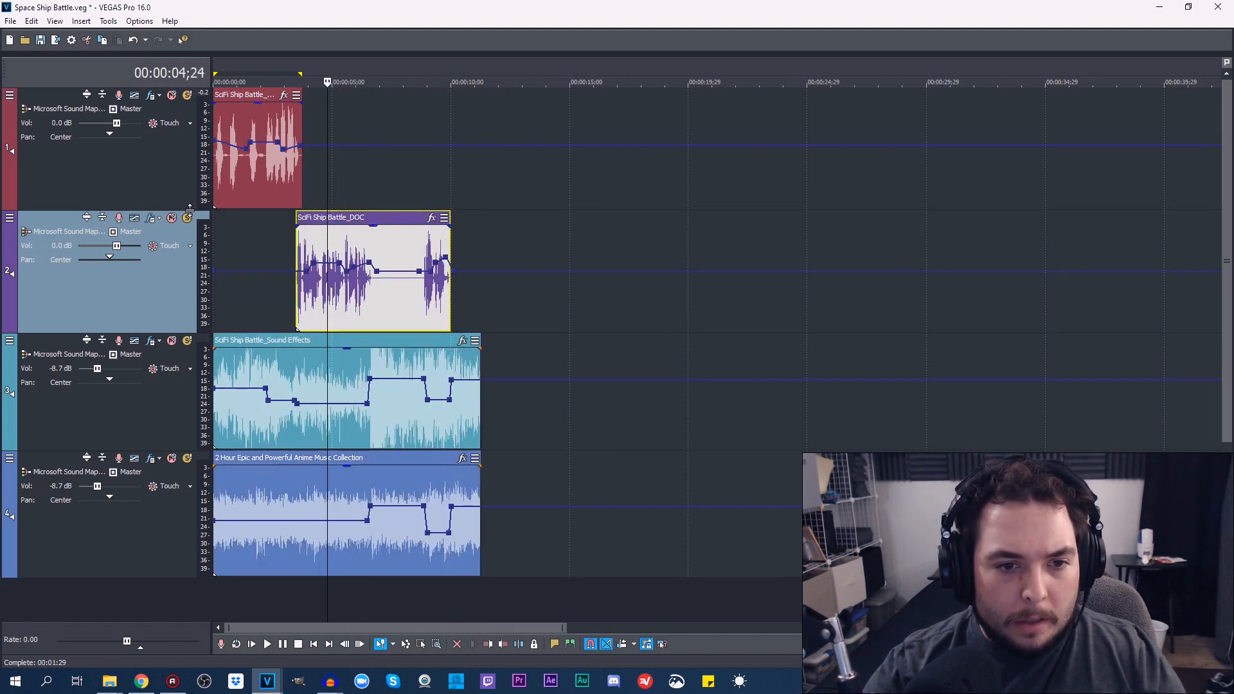
left_click(187, 217)
double_click(385, 237)
scroll(566, 305, "up", 4)
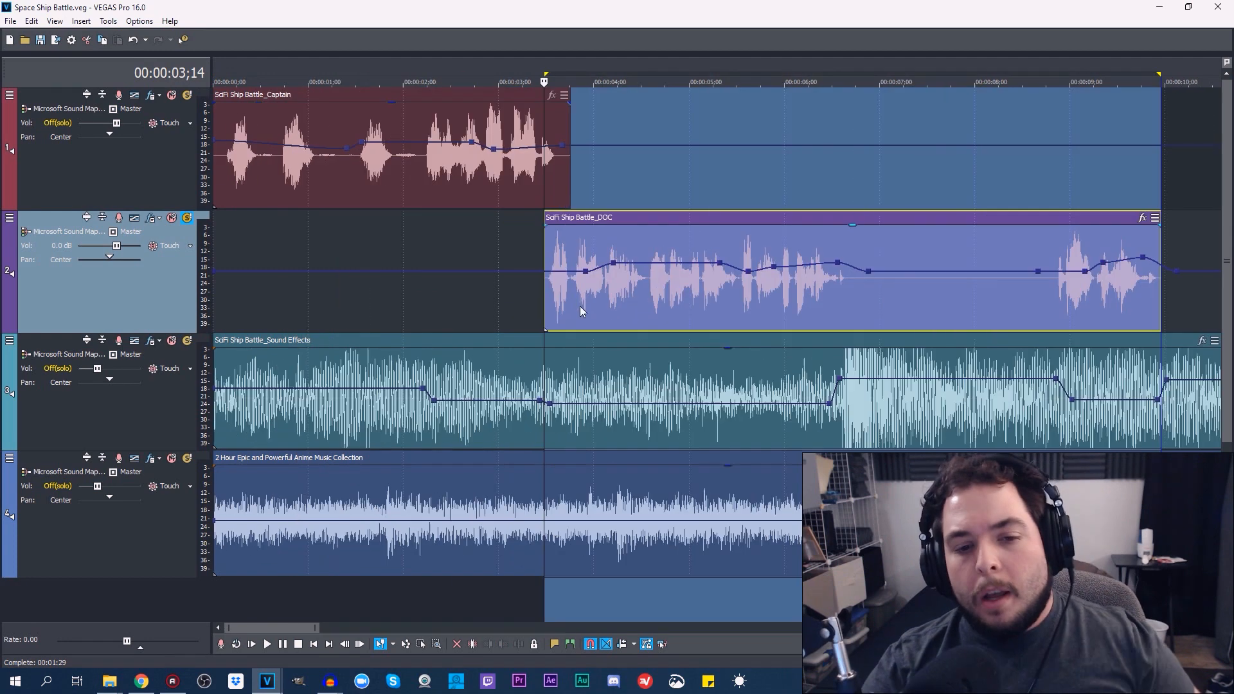
scroll(548, 391, "down", 3)
scroll(447, 437, "up", 1)
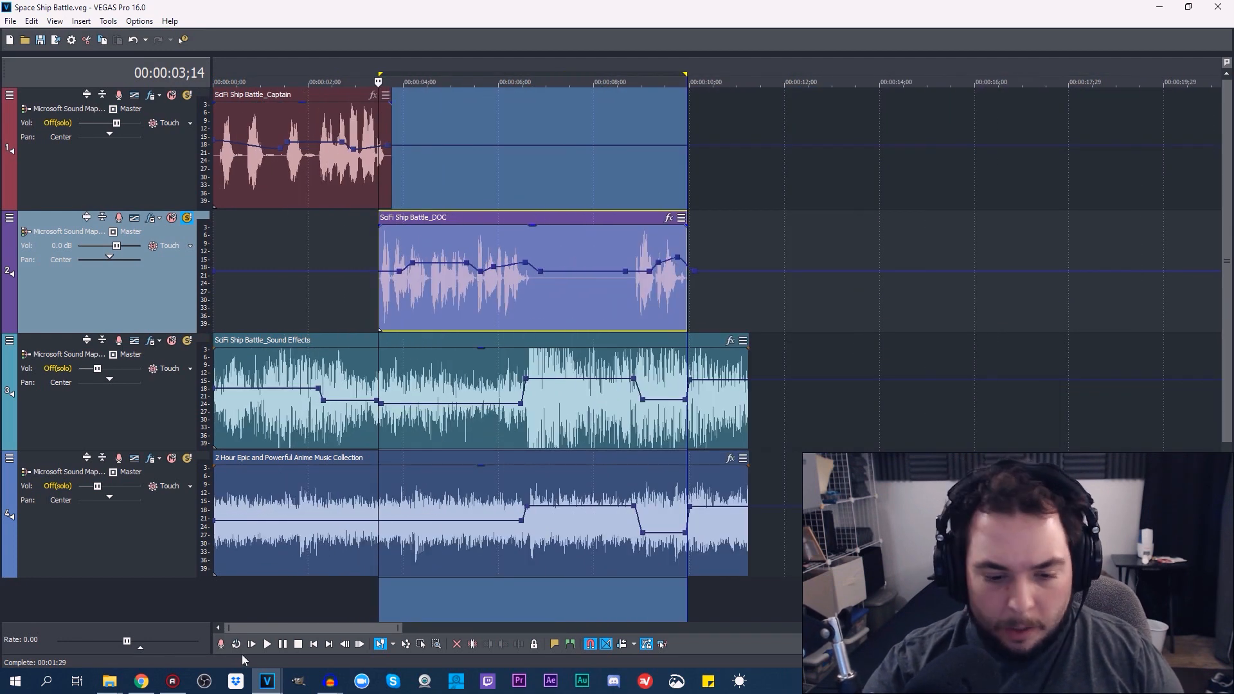
Play the soloed DOC dialogue from 00:00:03;14 twice, halting playback at the end
left_click(269, 645)
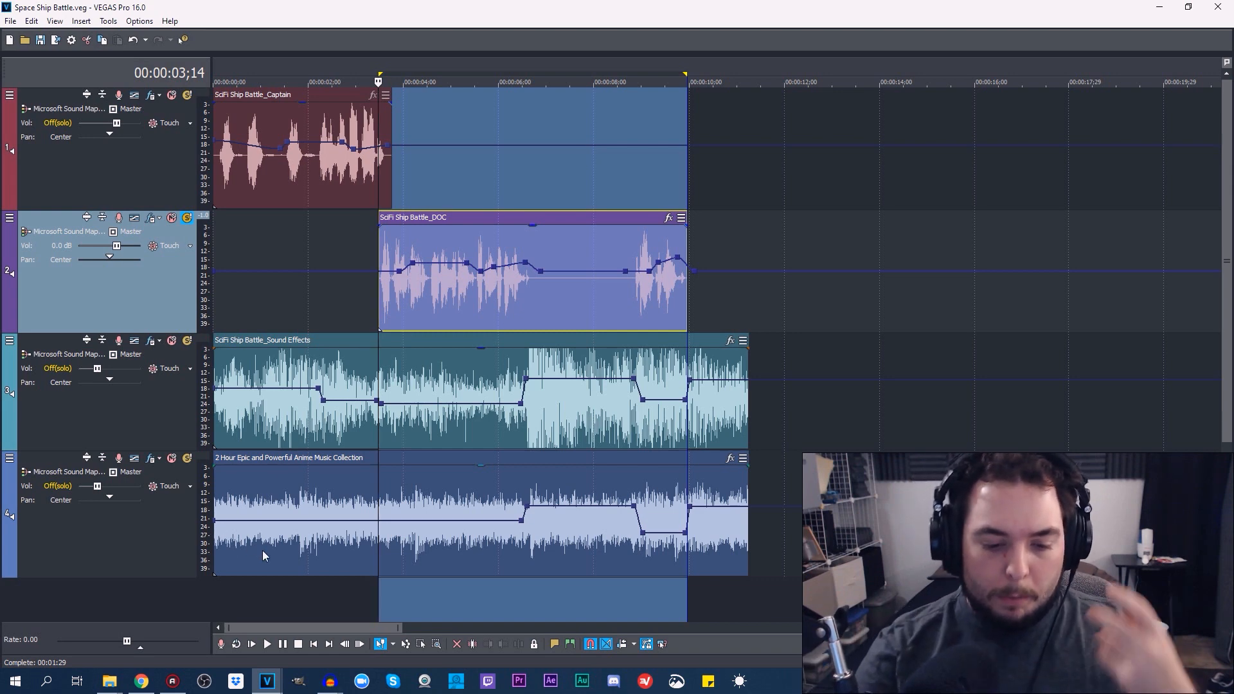
left_click(269, 644)
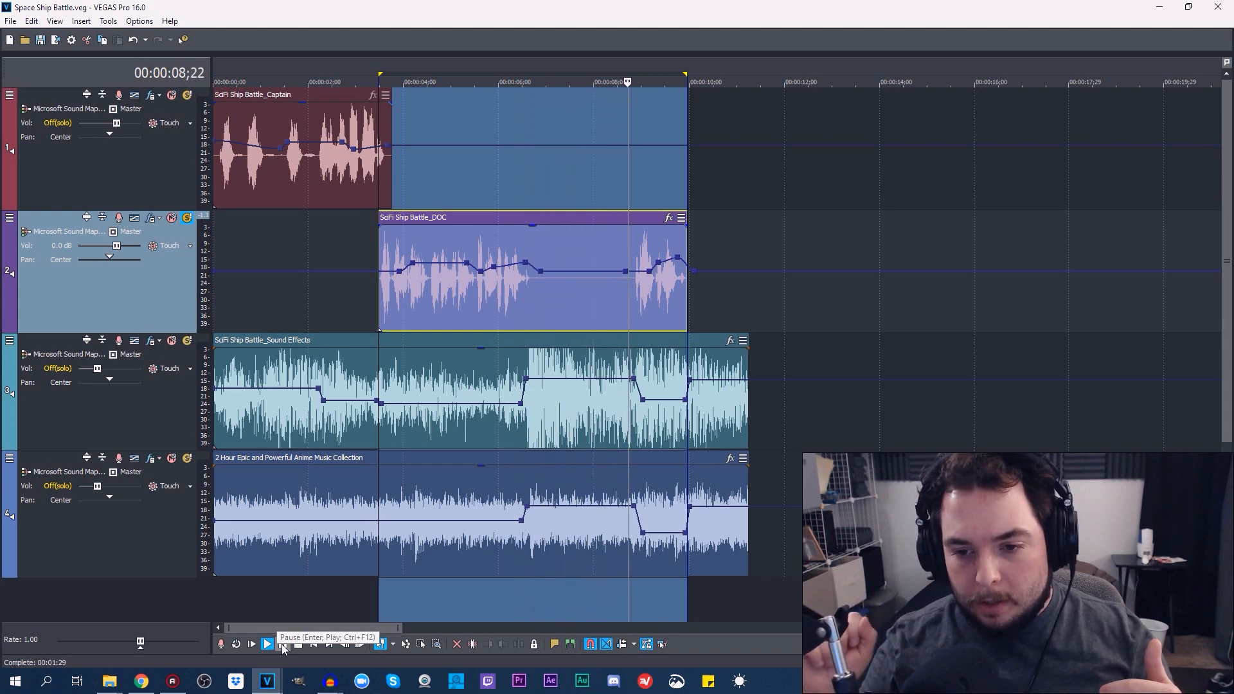
left_click(282, 644)
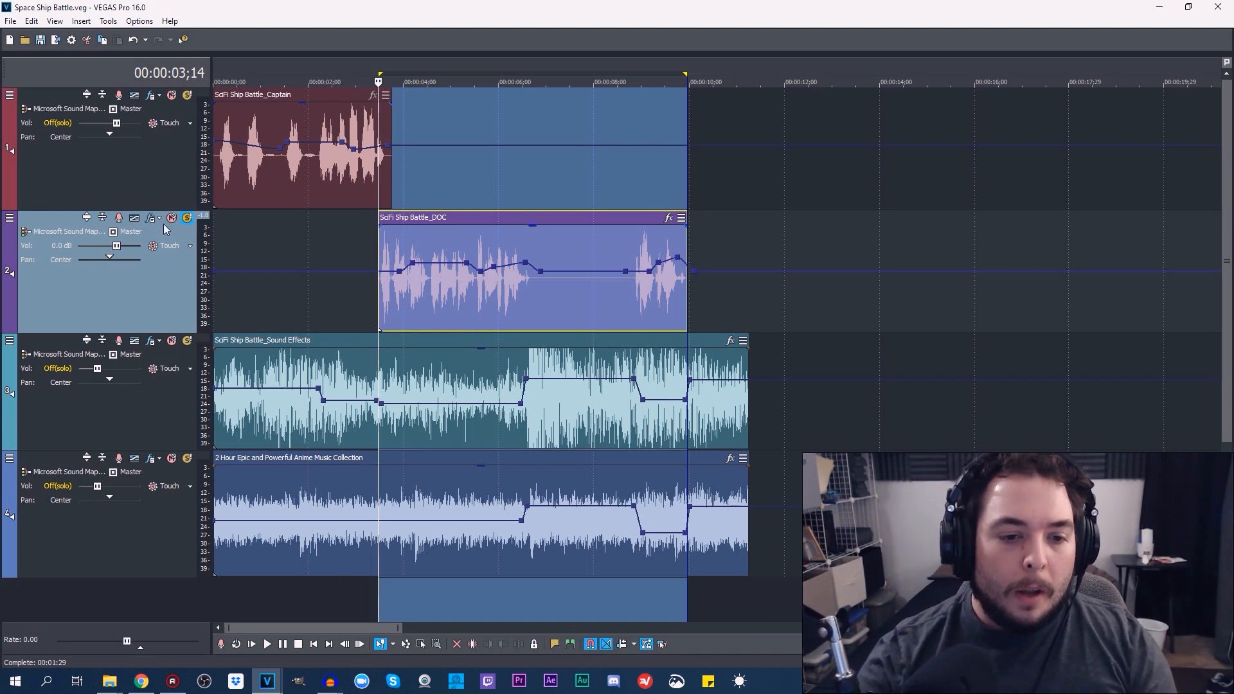
Switch the solo from the DOC track to the SciFi Ship Battle_Sound Effects track
left_click(188, 218)
left_click(187, 340)
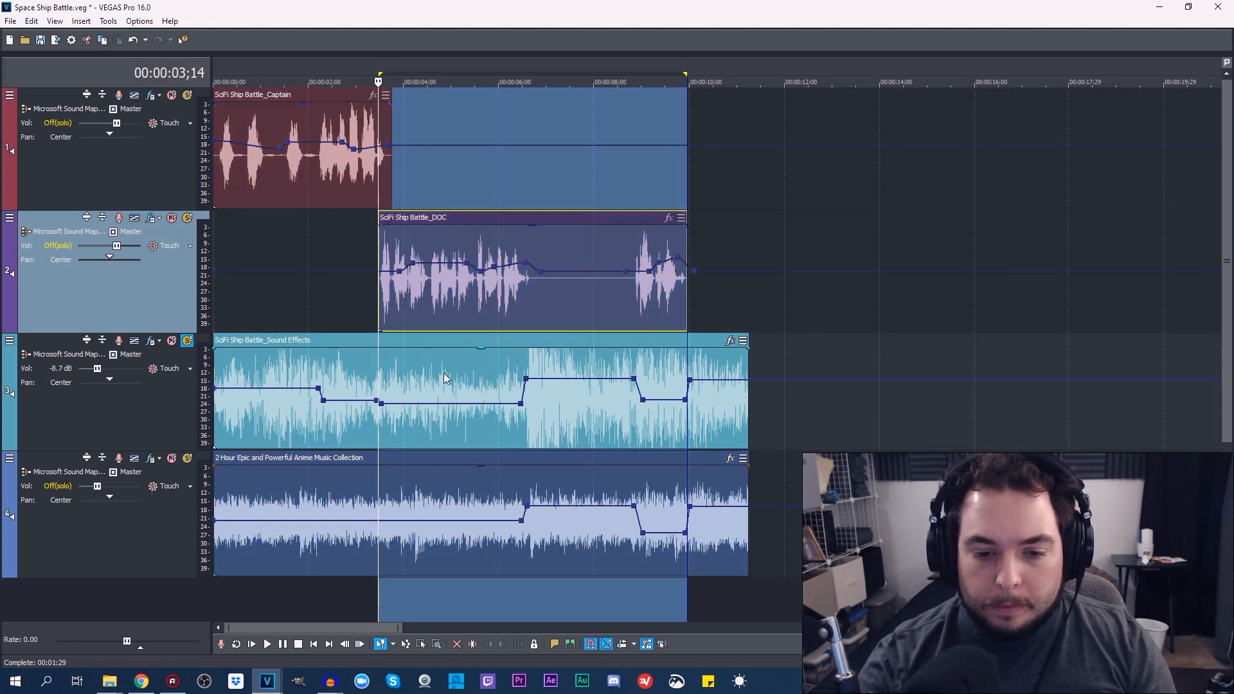
Set the time selection to the SciFi Ship Battle_Sound Effects clip, play the soloed track, and stop playback near its end
double_click(413, 446)
key("space")
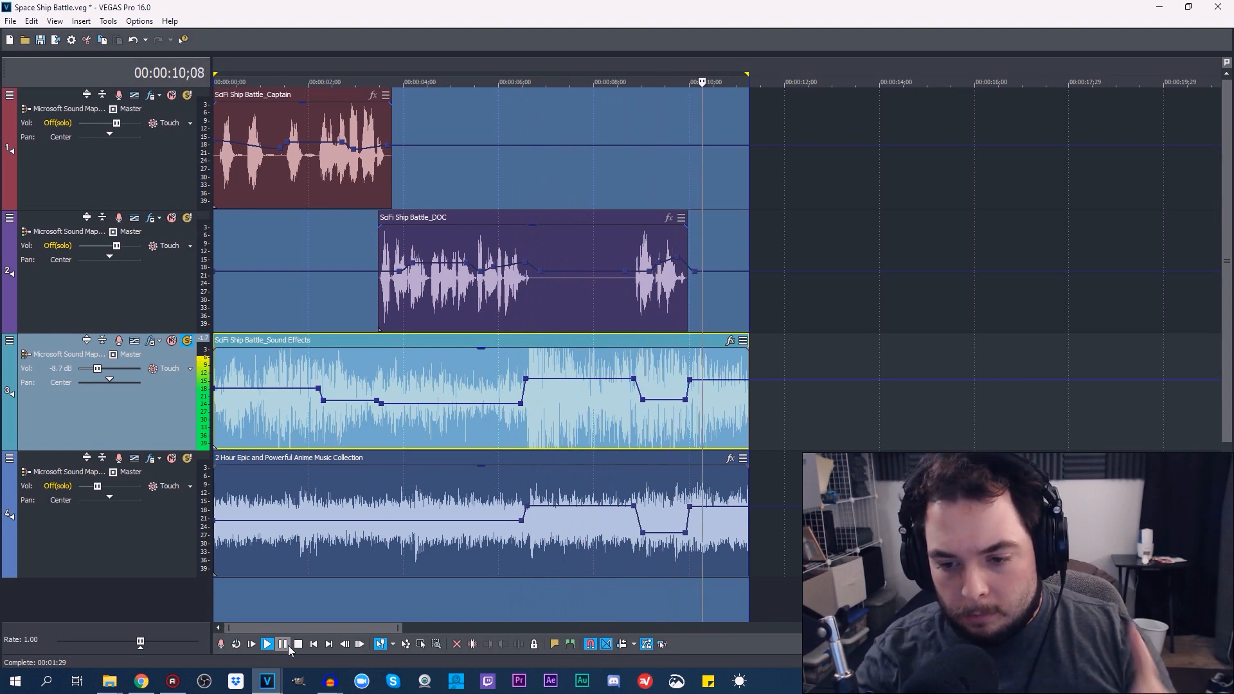
left_click(299, 644)
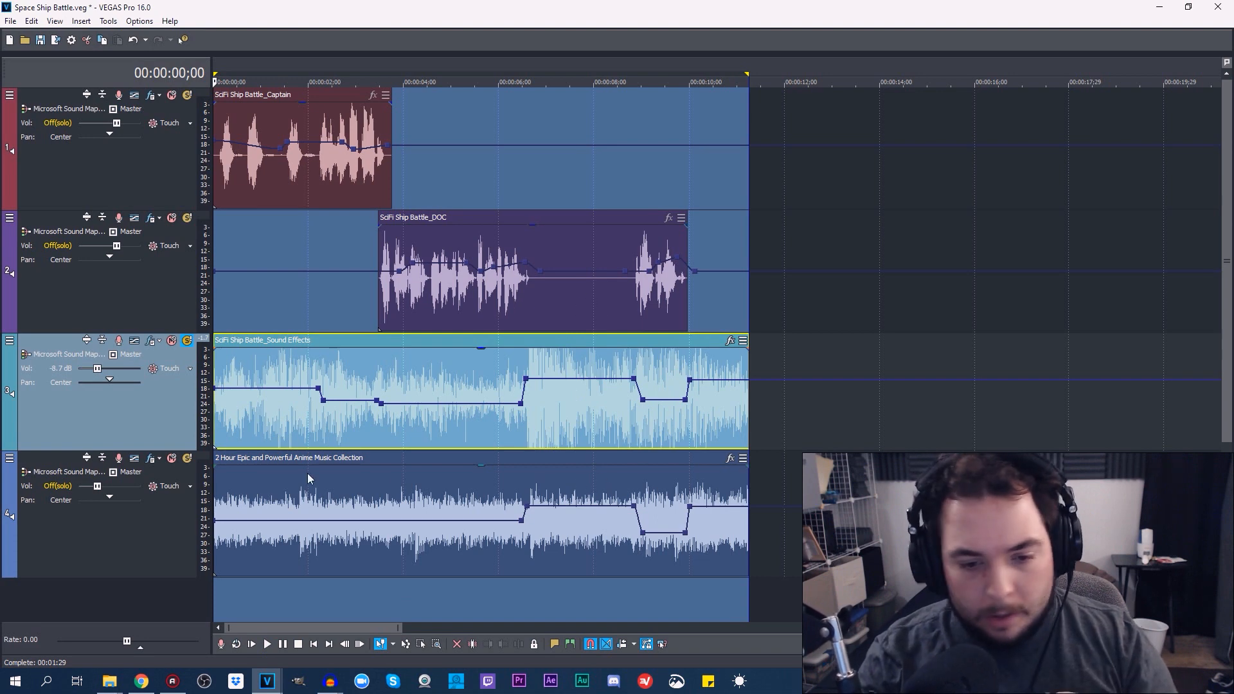
Switch the solo to the anime music track, play its opening briefly, and place the cursor on the music clip at 00:00:06;11
left_click(187, 341)
left_click(187, 458)
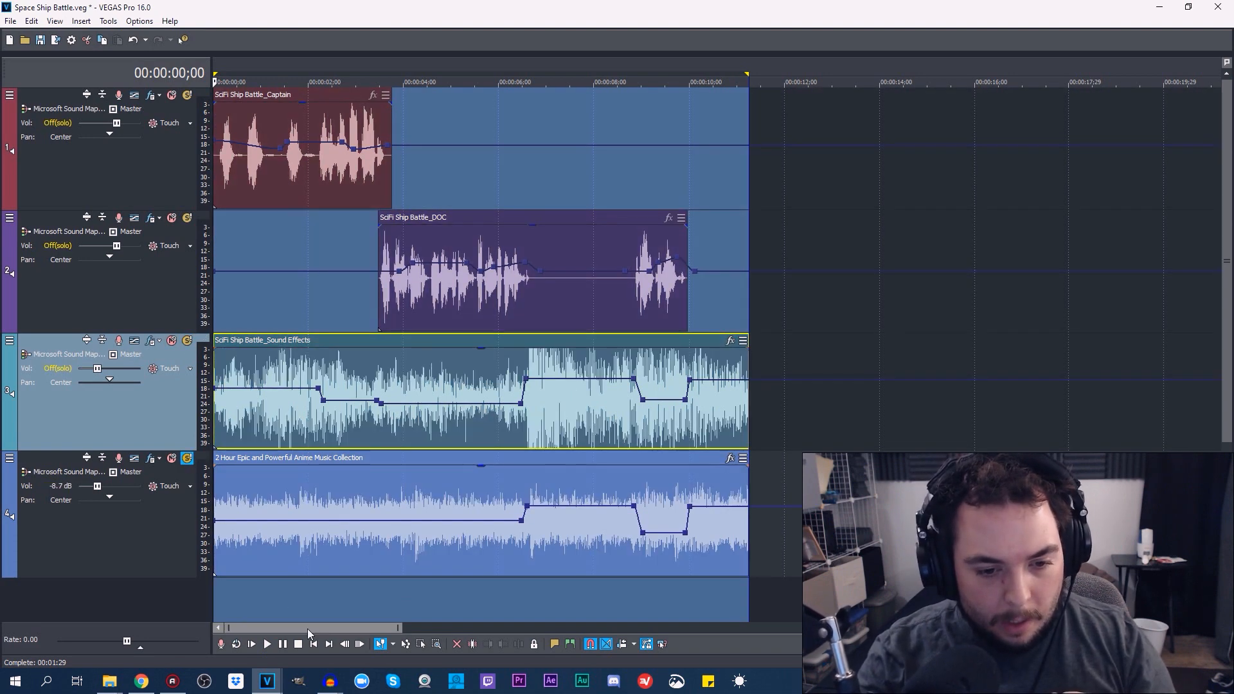
left_click(267, 644)
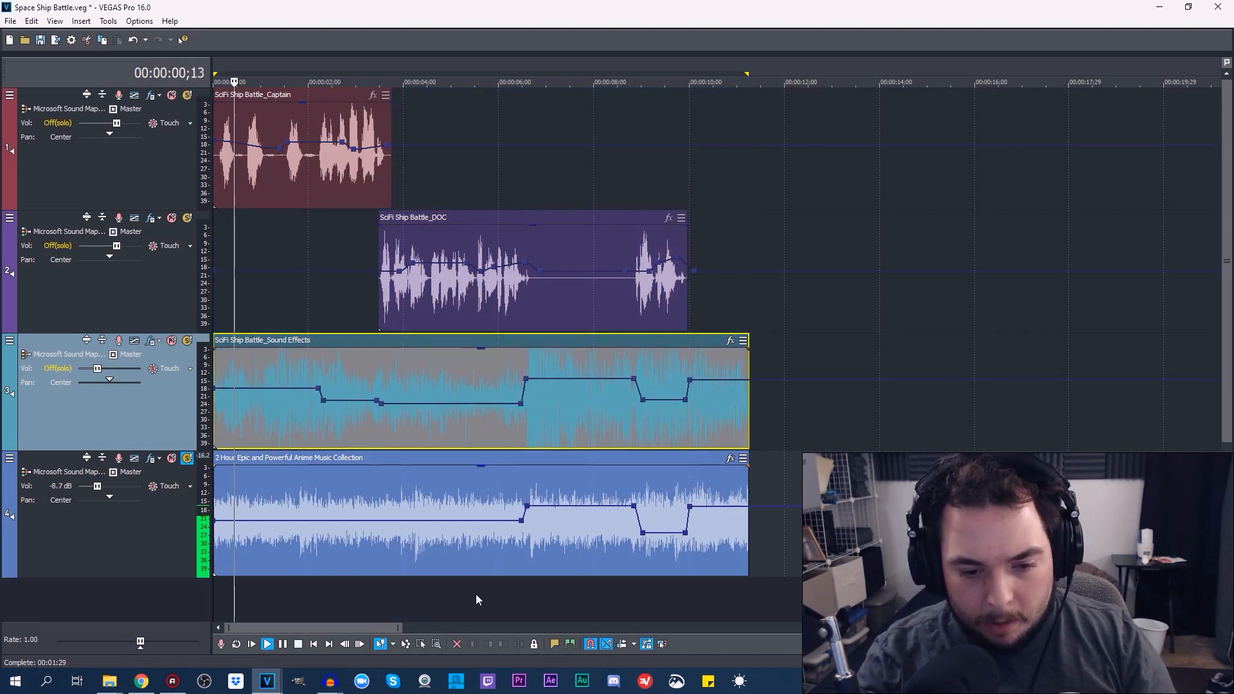
left_click(283, 645)
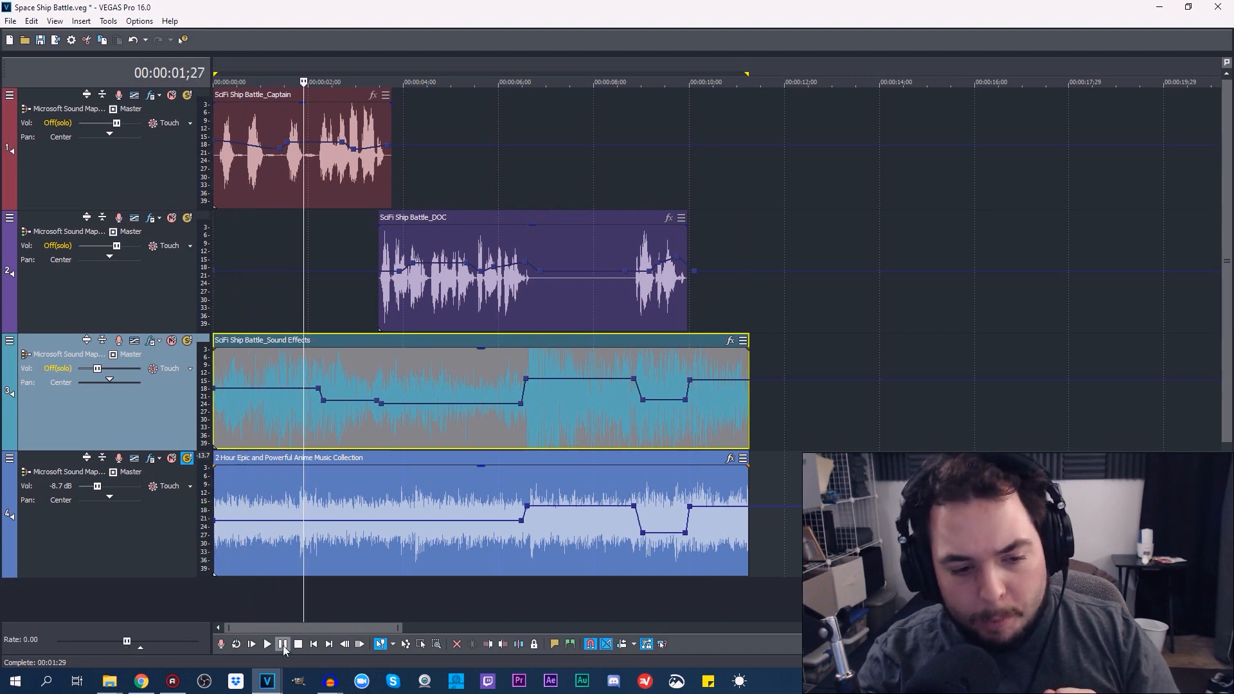
left_click(280, 644)
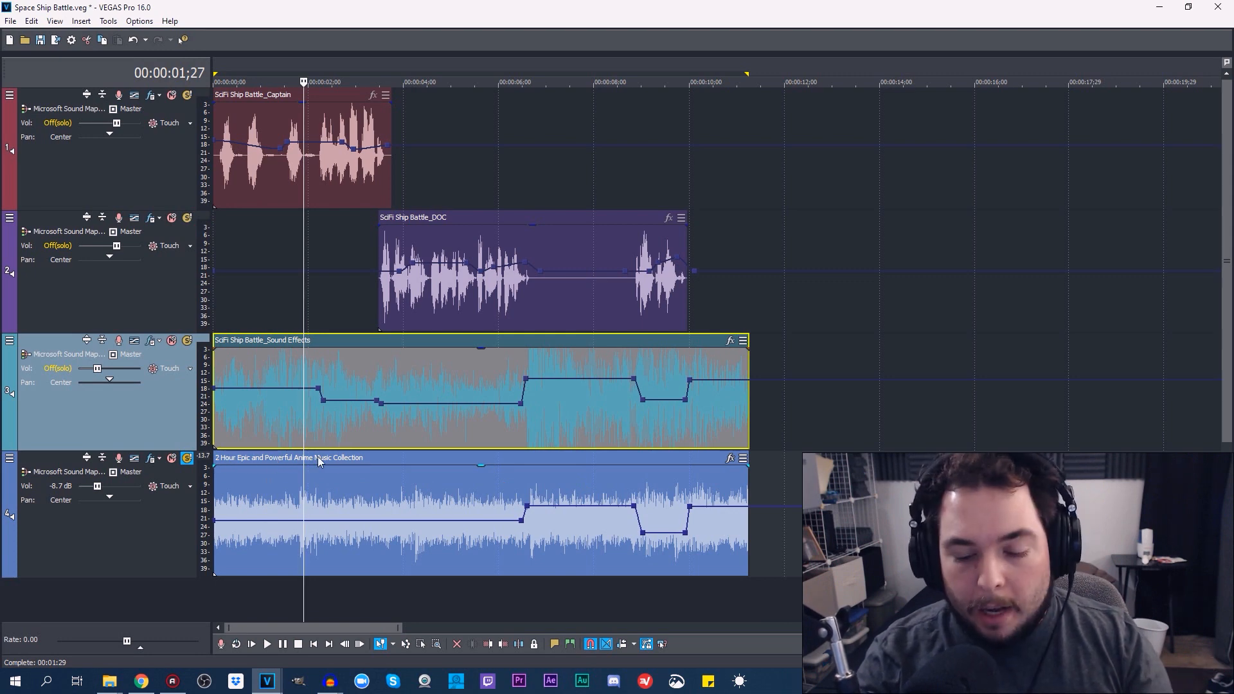
left_click(516, 546)
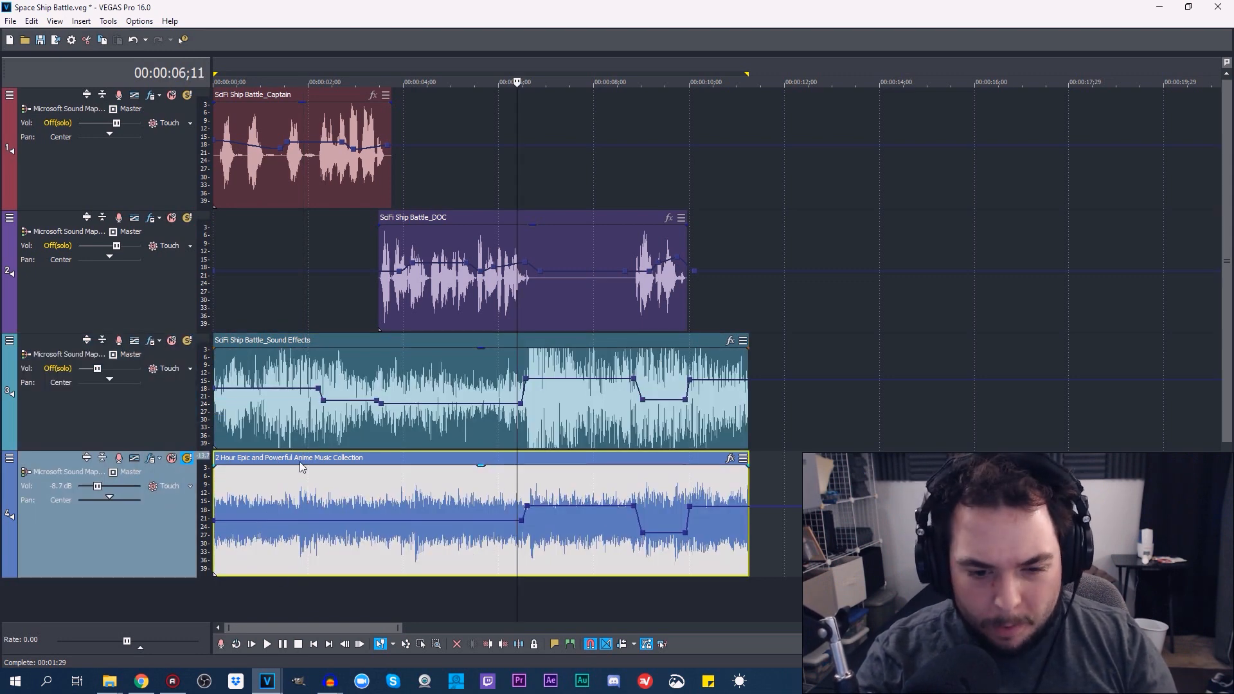
Switch the solo from the music track back to the Sound Effects track and set the time selection to its clip
left_click(187, 458)
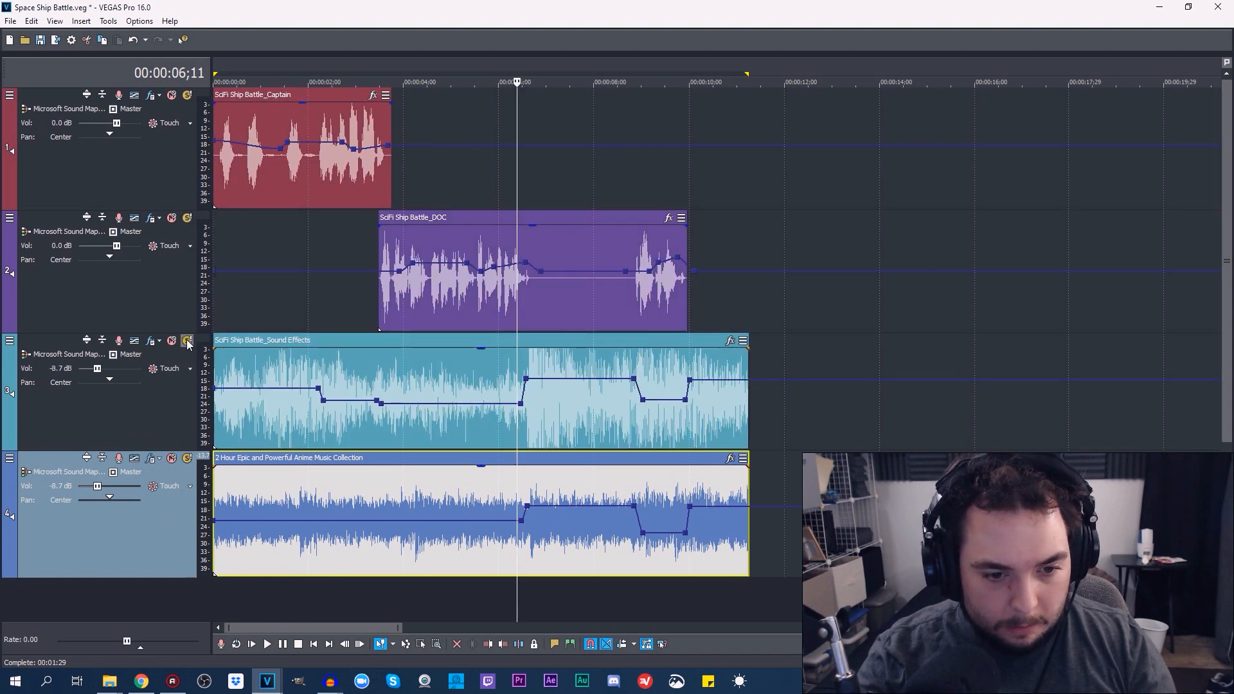
left_click(187, 341)
double_click(363, 359)
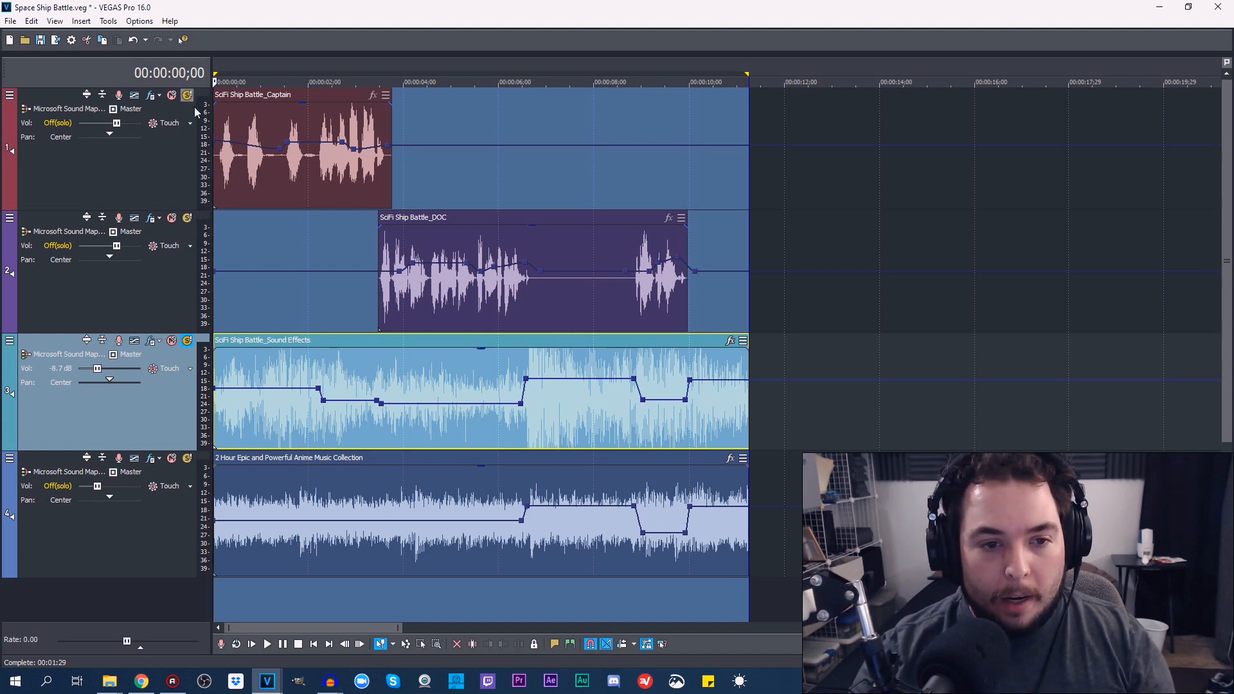
Turn off the Sound Effects solo, play all four tracks together from the start, and stop playback
left_click(187, 341)
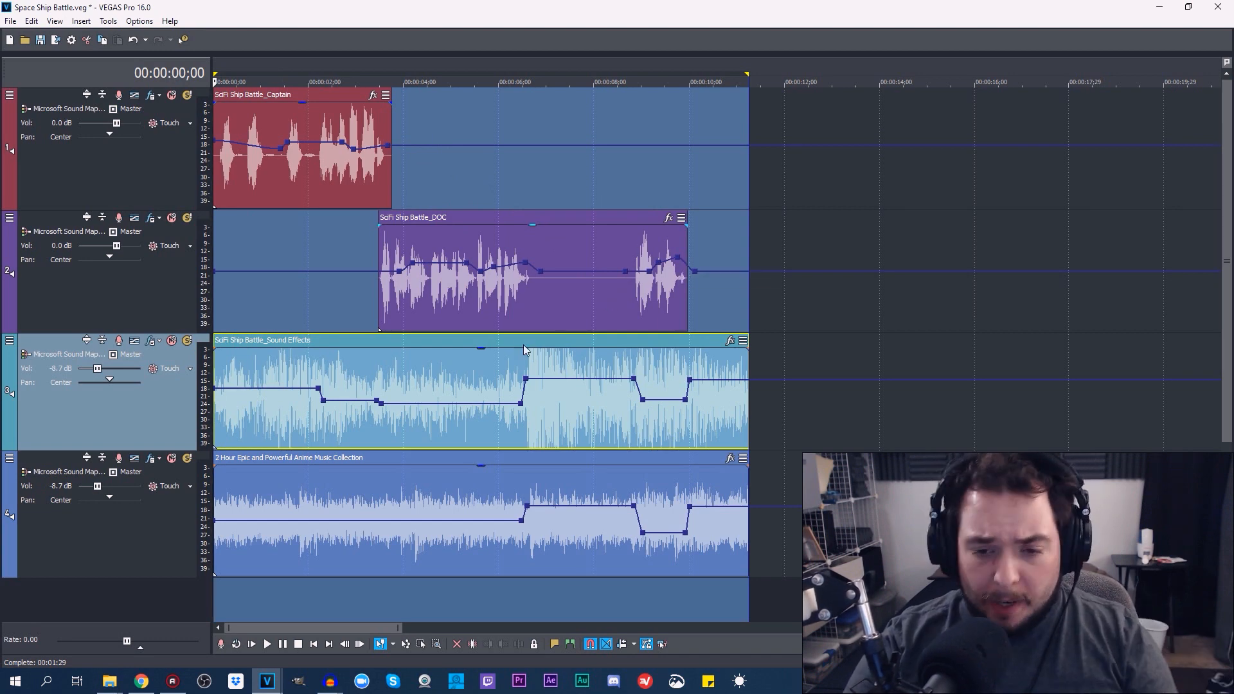
left_click(268, 644)
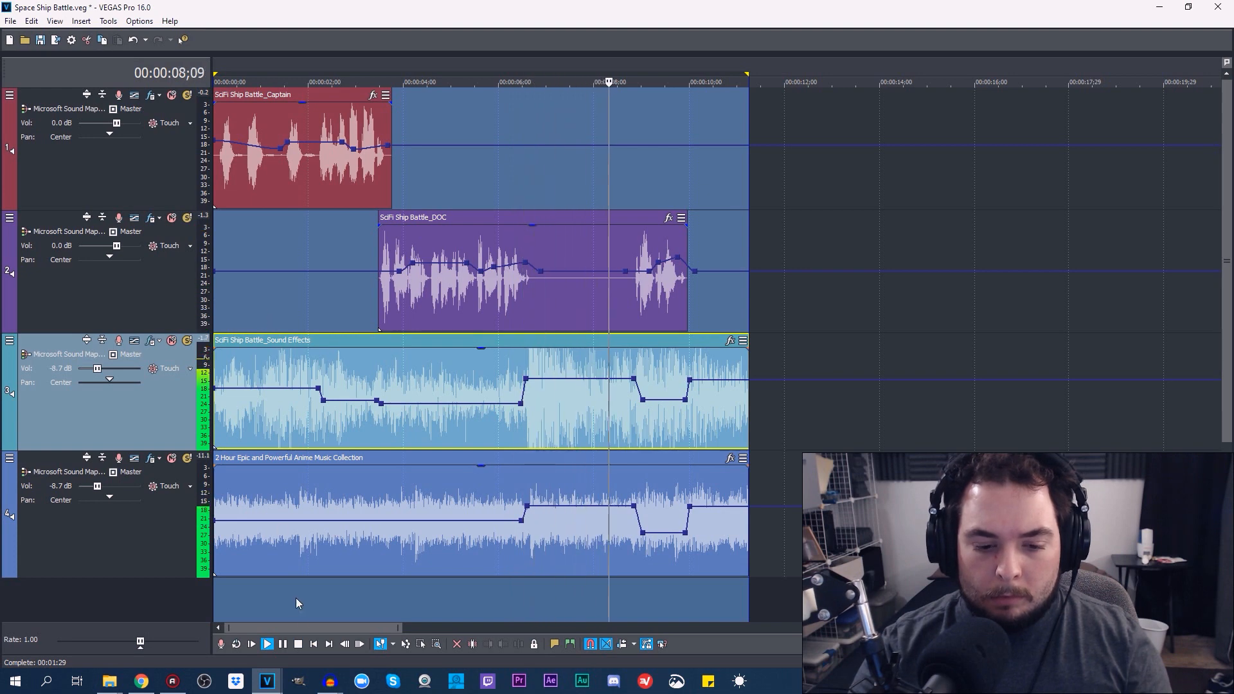
left_click(298, 644)
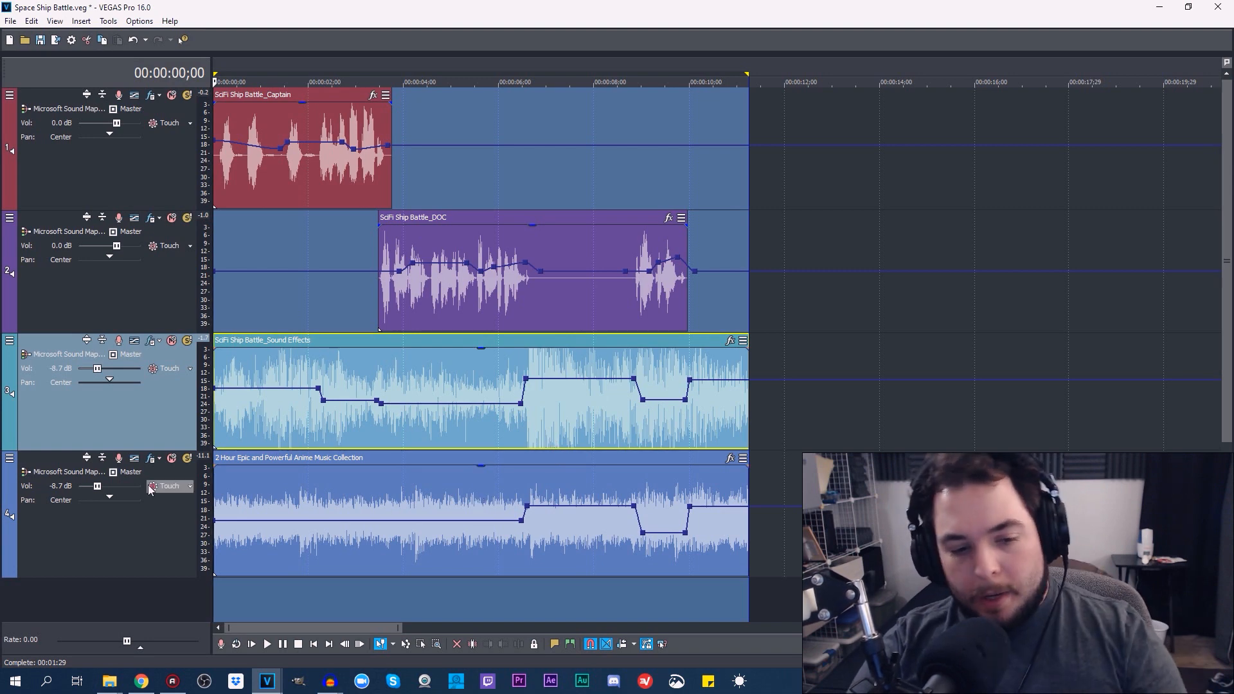
Mute the anime music track and play the dialogue and sound effects from the start, pausing at 00:00:06;17
left_click(172, 458)
left_click(267, 644)
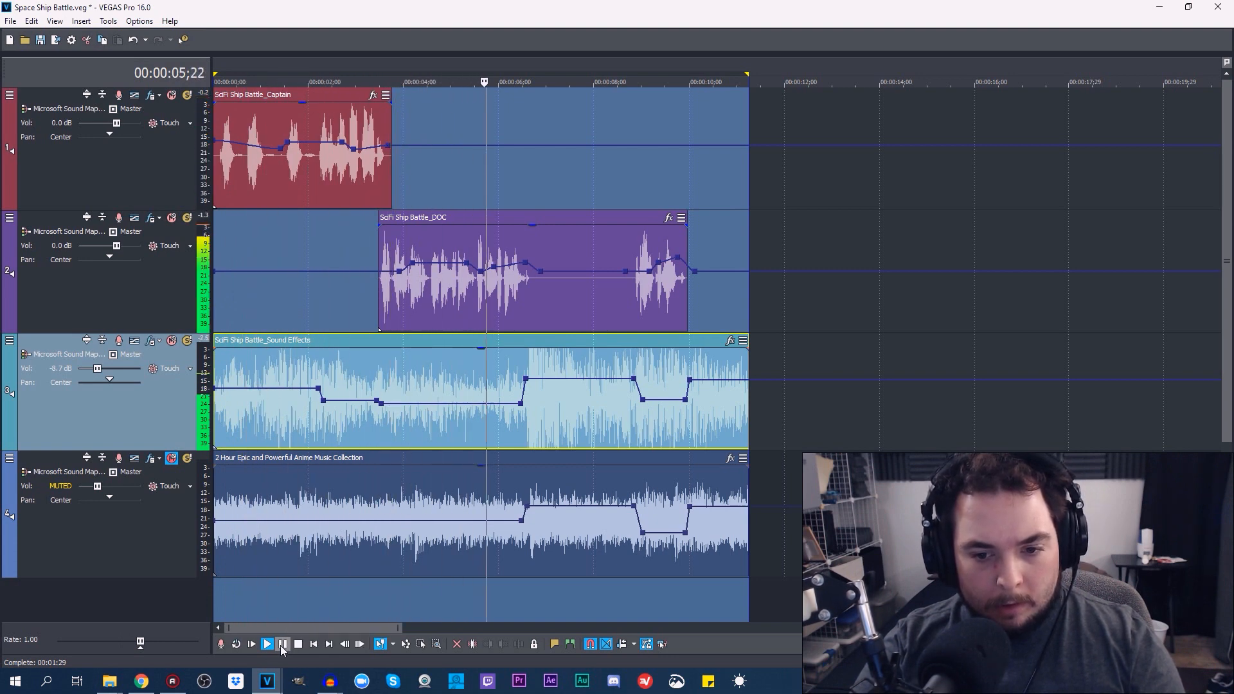
left_click(280, 645)
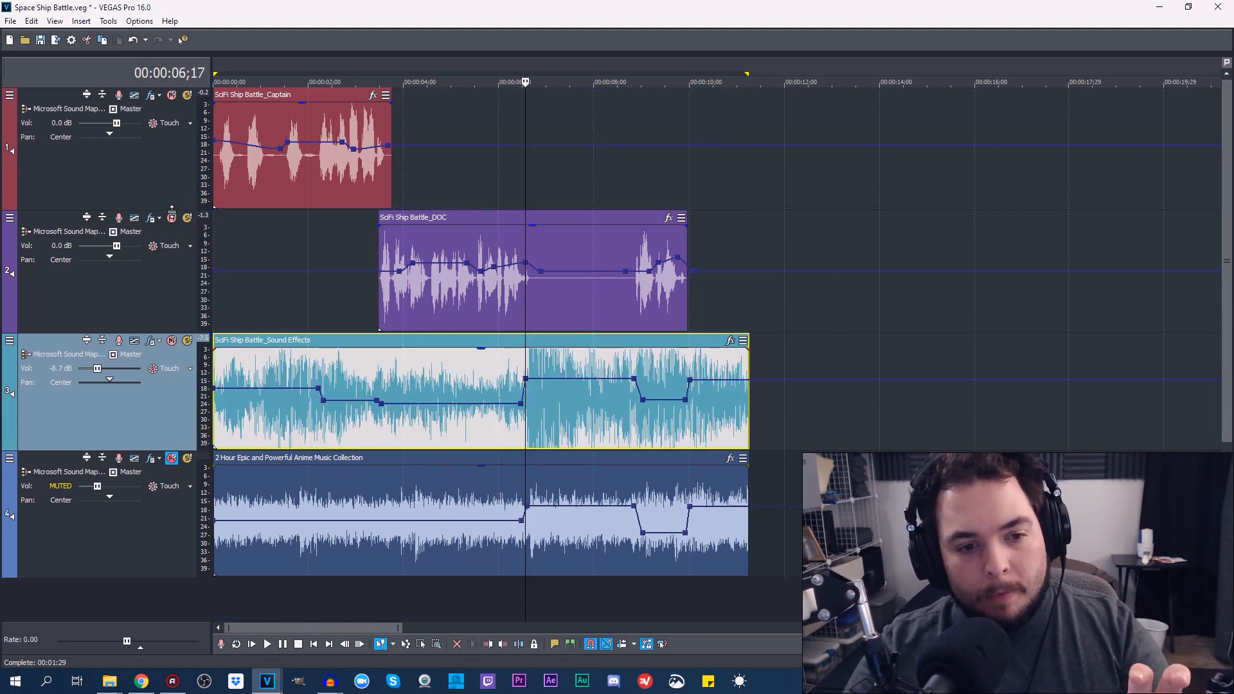
Reduce the heights of the Captain, DOC, Sound Effects and anime music tracks to make the timeline more compact
left_click_drag(171, 207, 172, 180)
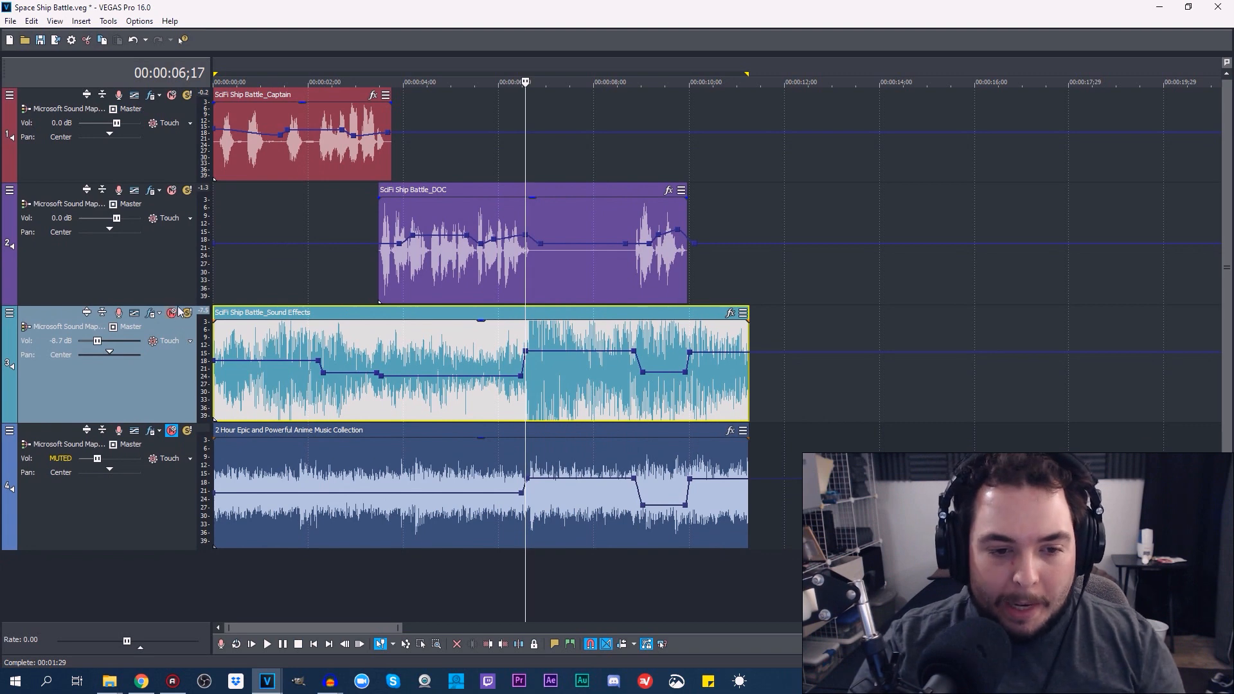
left_click_drag(180, 302, 181, 271)
left_click_drag(185, 390, 183, 363)
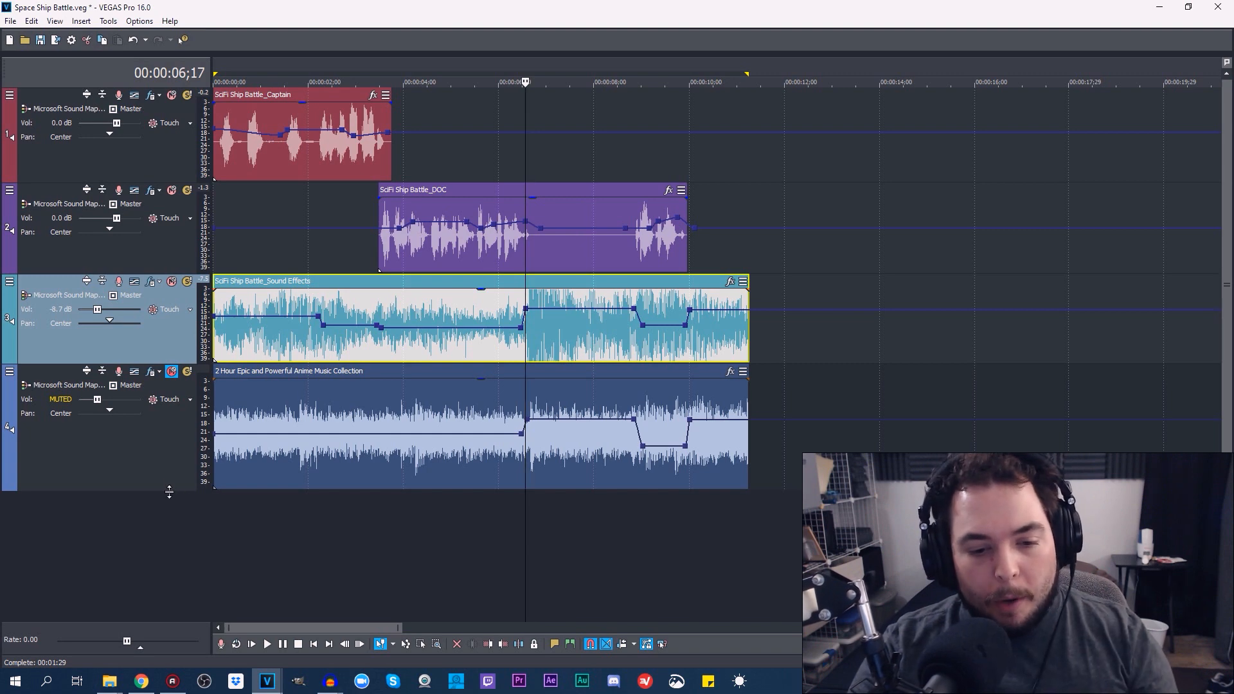
left_click_drag(171, 490, 172, 467)
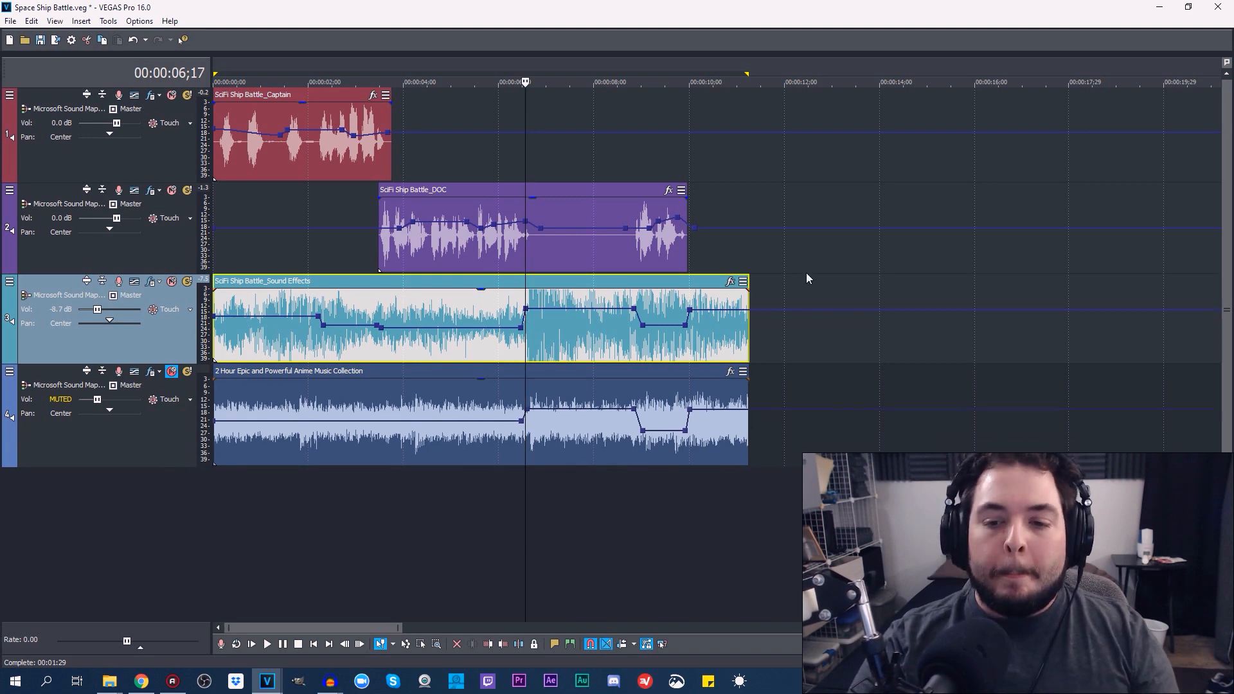
Unmute the anime music track, return to the project start, play the full mix, and stop playback
left_click(172, 372)
left_click(308, 648)
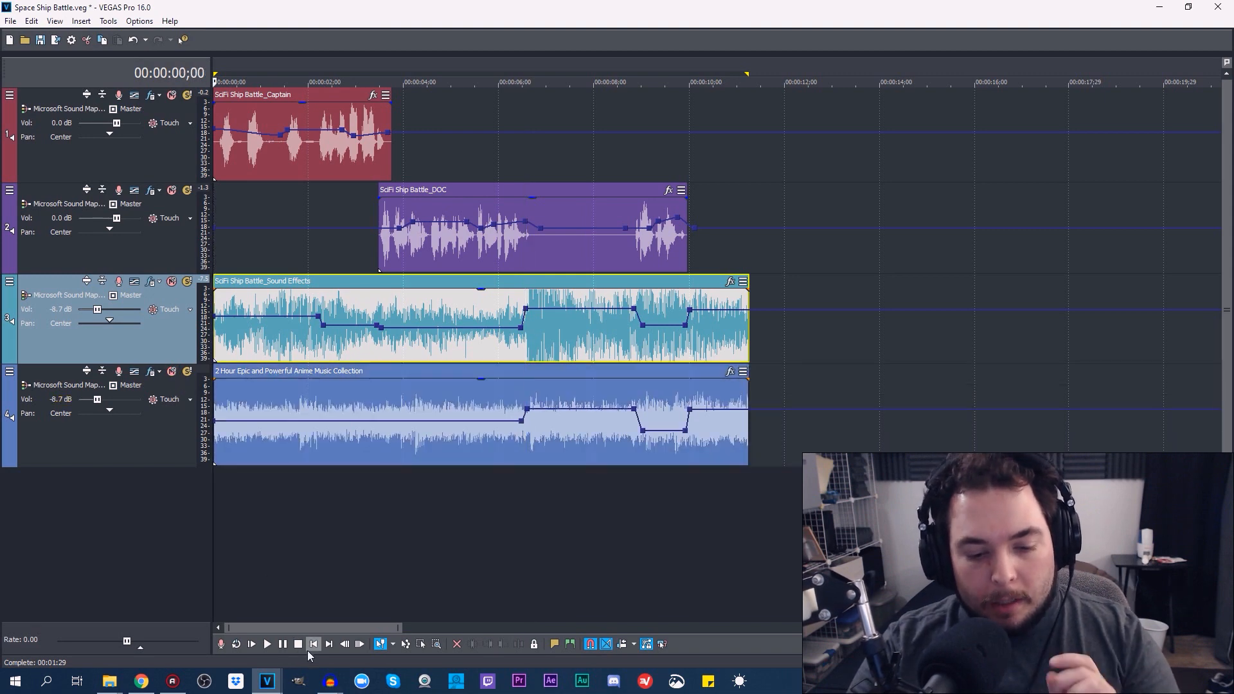
left_click(266, 644)
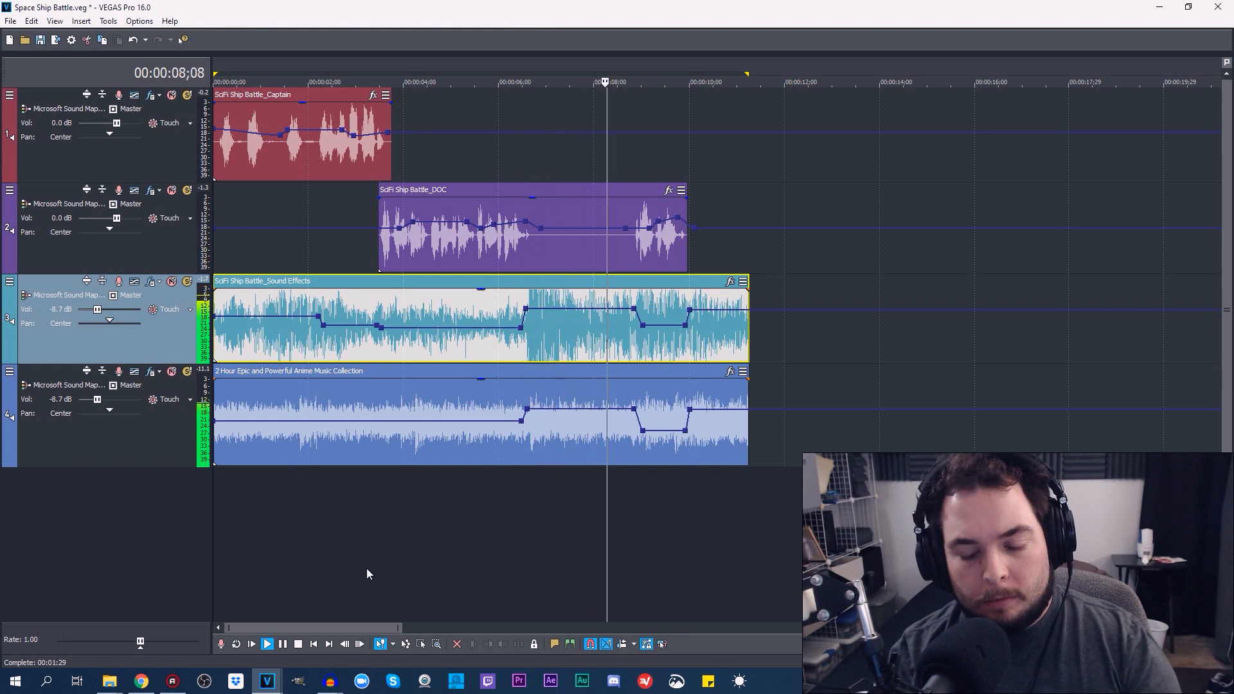
left_click(300, 643)
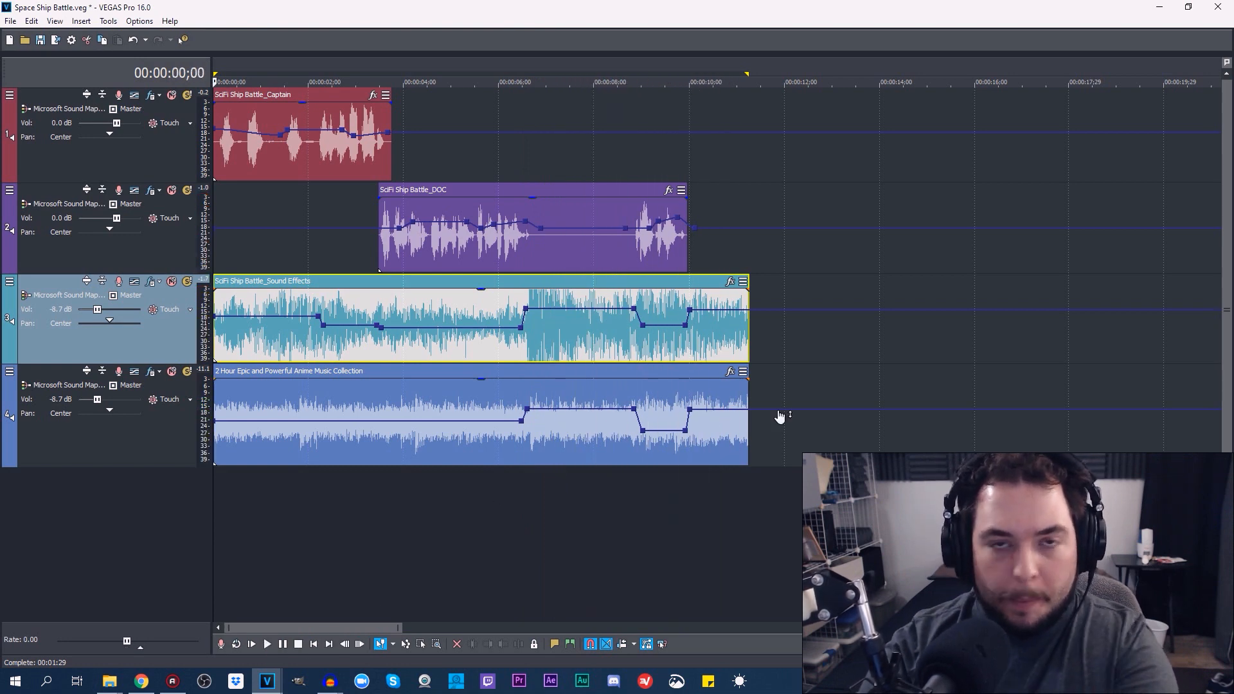